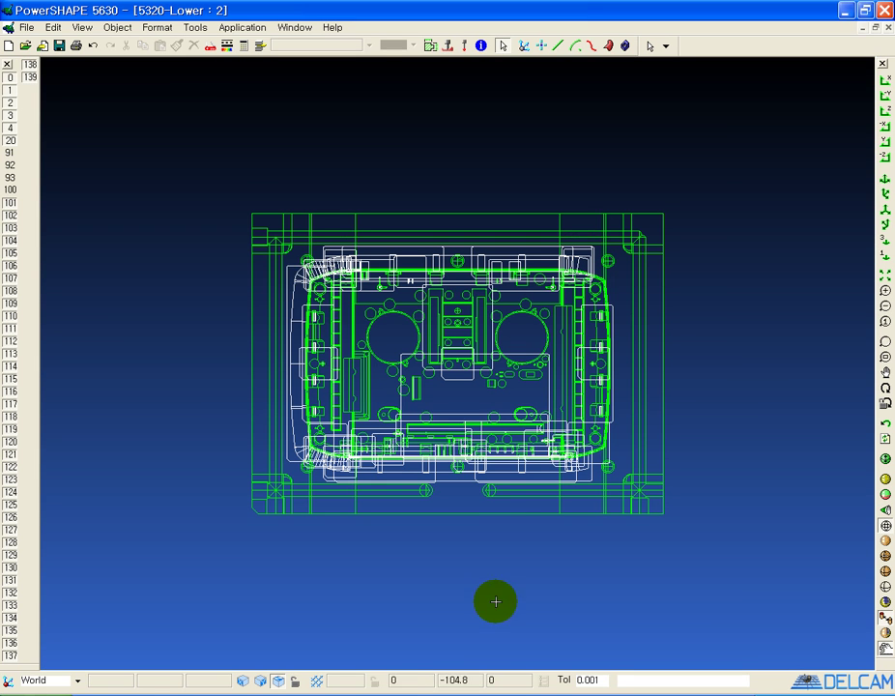
- Select the entire 5320-Lower mold geometry and transfer it to PowerMILL
{"action": "left_click_drag", "start_coordinate": [208, 172], "coordinate": [719, 540]}
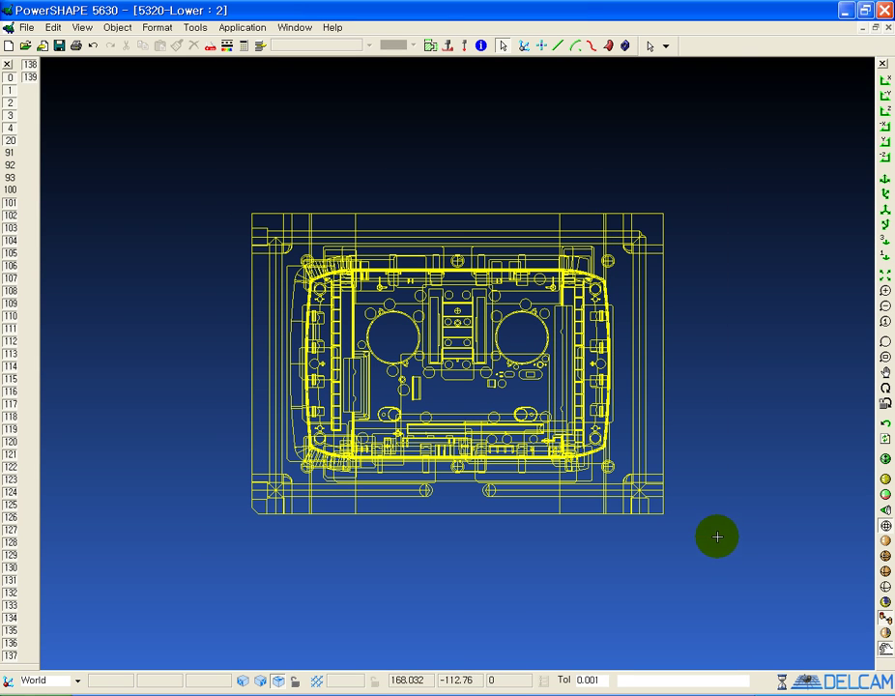
{"action": "left_click", "coordinate": [447, 46]}
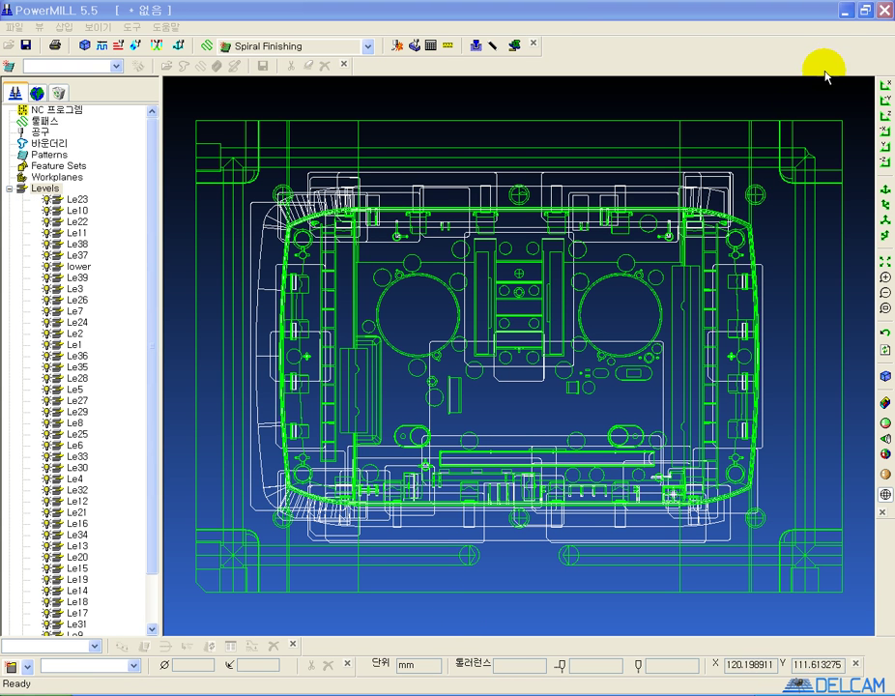
{"action": "scroll", "coordinate": [633, 248], "scroll_direction": "down", "scroll_amount": 1}
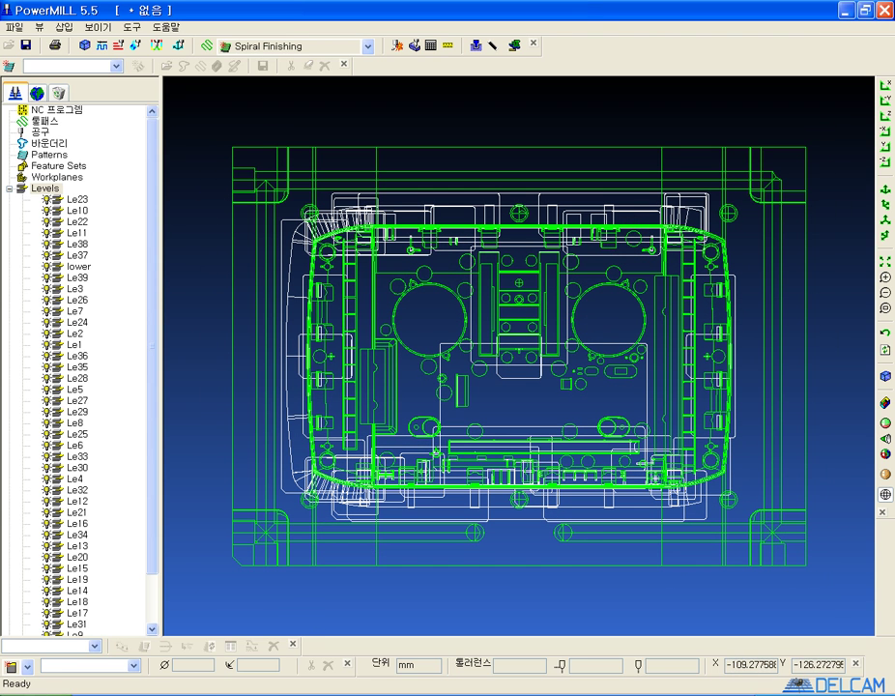
- Launch the 위치도작성 utility from MyToolbar's utility list
{"action": "left_click", "coordinate": [211, 695]}
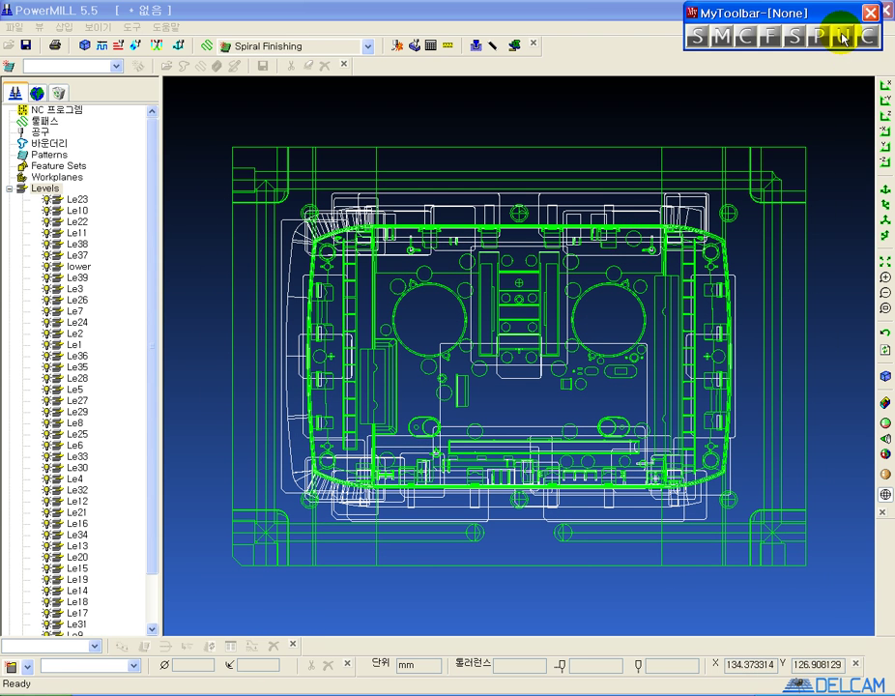
{"action": "left_click", "coordinate": [841, 36]}
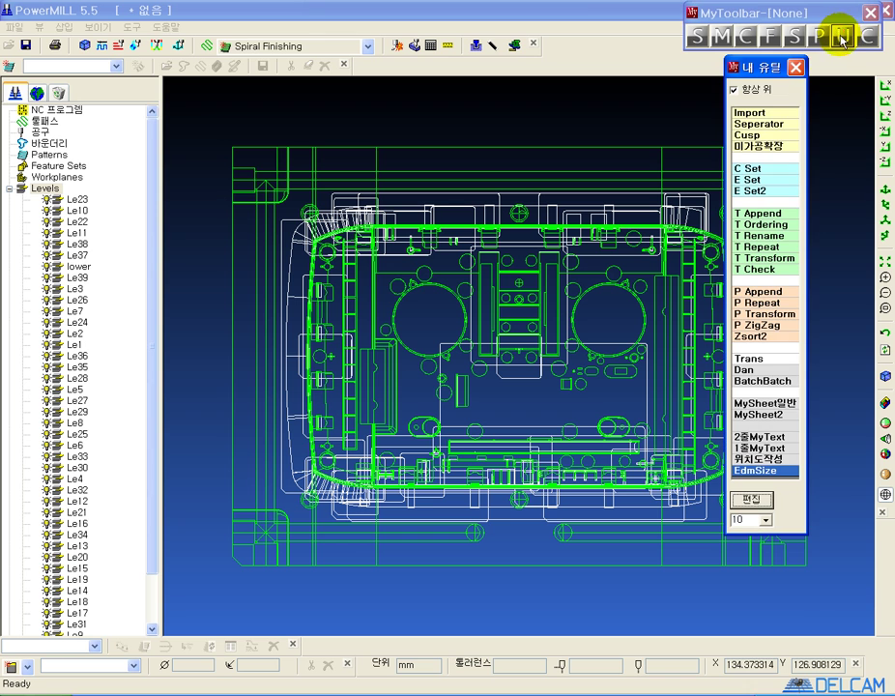
{"action": "left_click", "coordinate": [745, 460]}
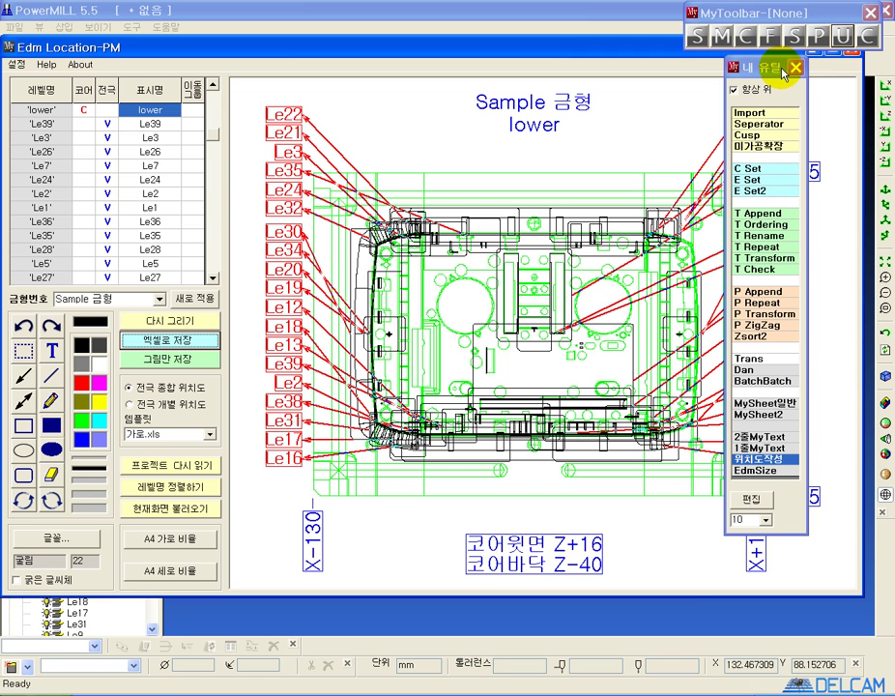
- Check which program is registered for 위치도작성 in the utility editor, and close the editor and MyToolbar
{"action": "left_click", "coordinate": [753, 500]}
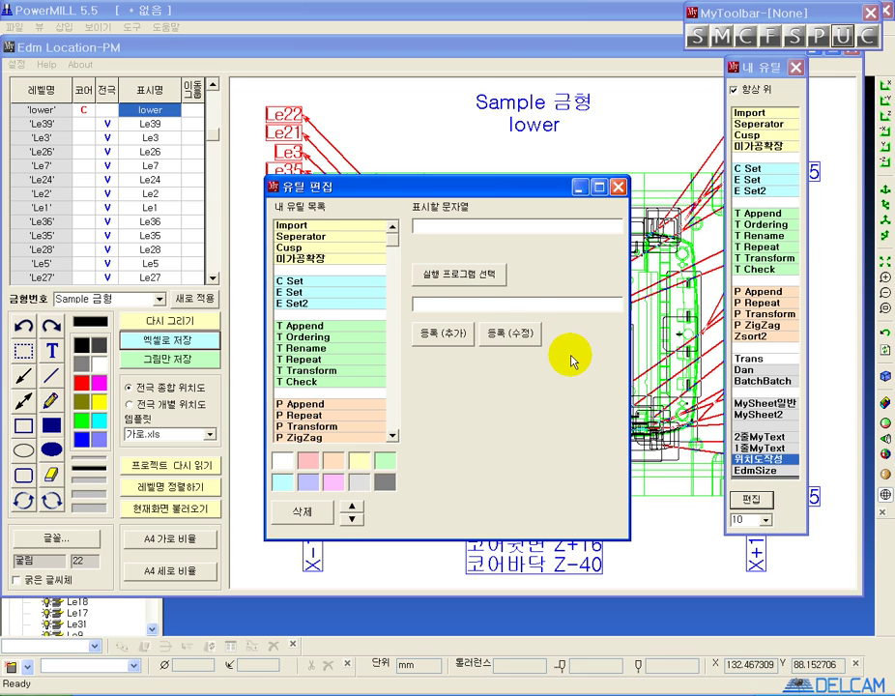
{"action": "left_click_drag", "start_coordinate": [391, 238], "coordinate": [385, 410]}
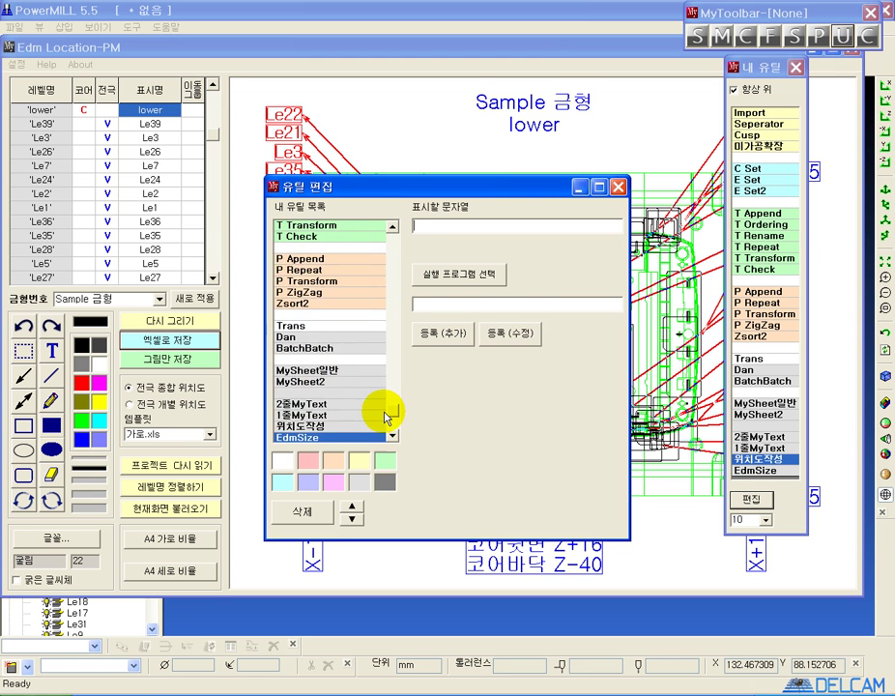
{"action": "left_click", "coordinate": [339, 425]}
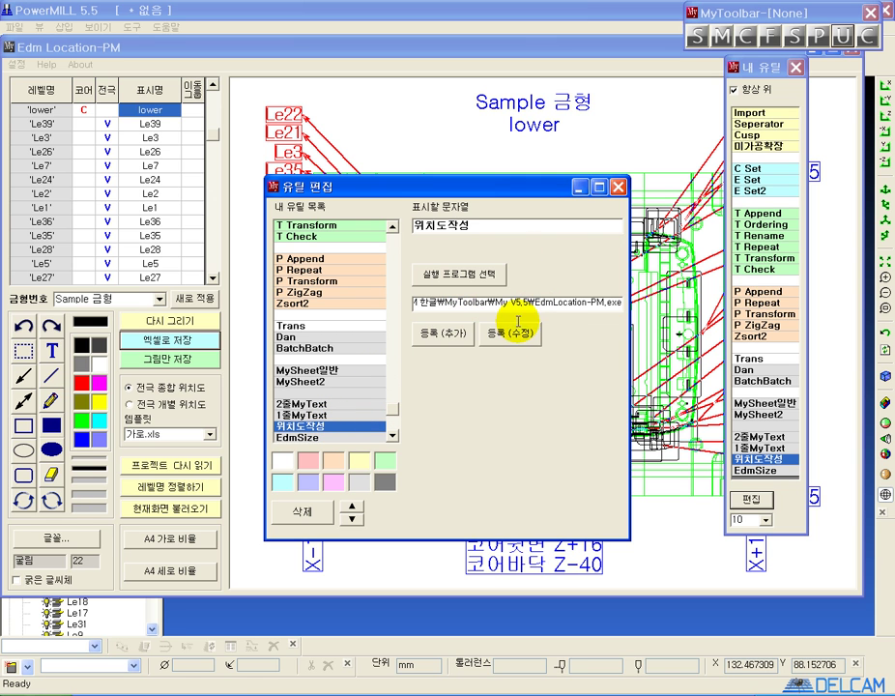
{"action": "left_click", "coordinate": [618, 191]}
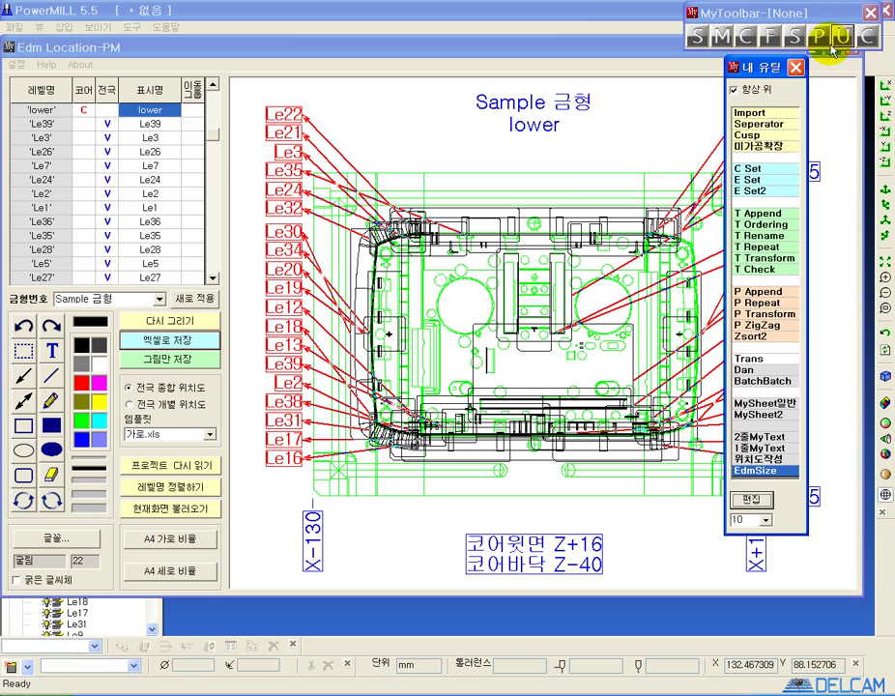
{"action": "left_click", "coordinate": [870, 13]}
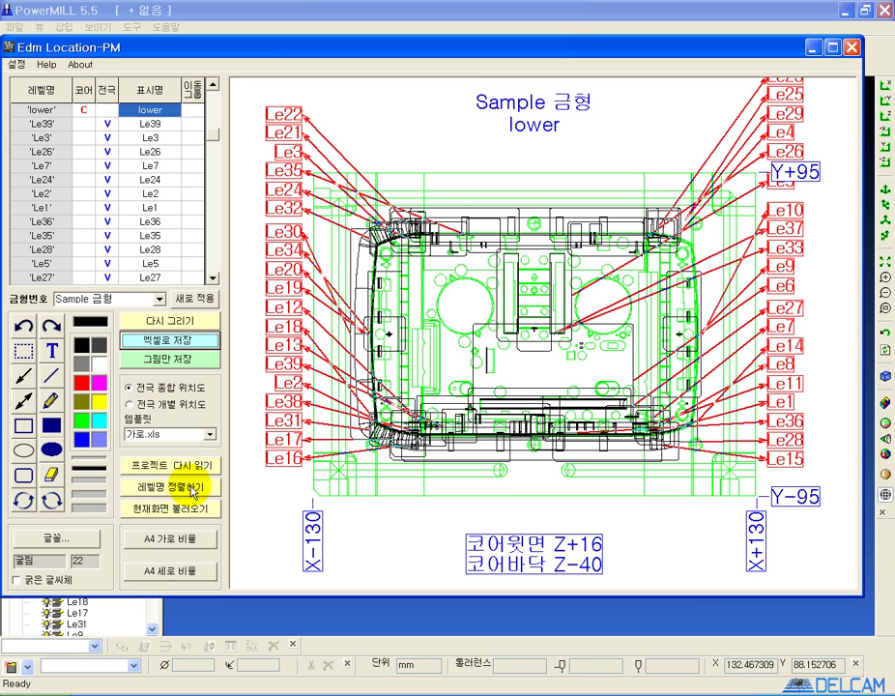
- Sort the level list by level name
{"action": "left_click", "coordinate": [193, 492]}
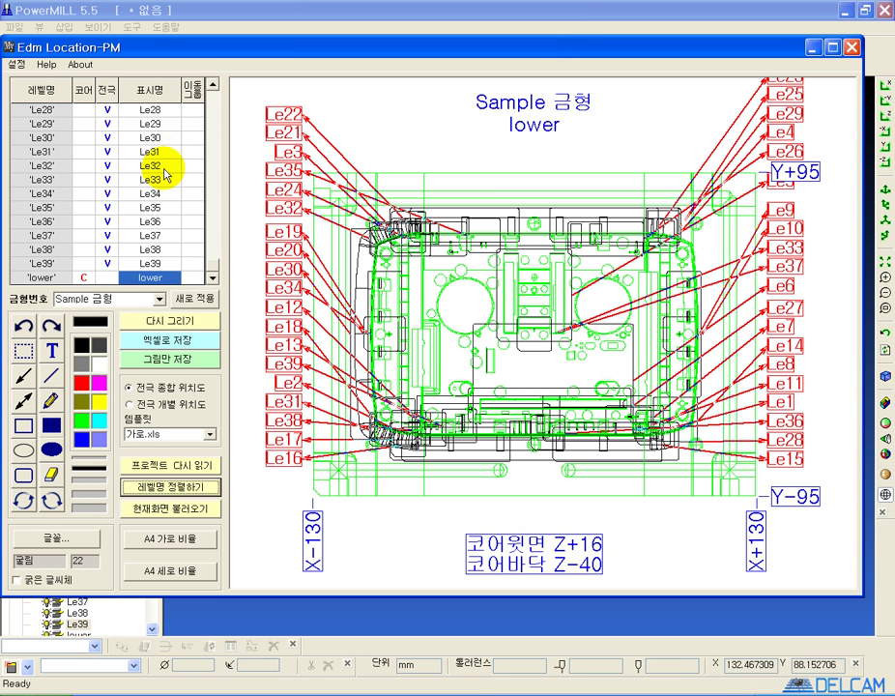
{"action": "left_click", "coordinate": [84, 278]}
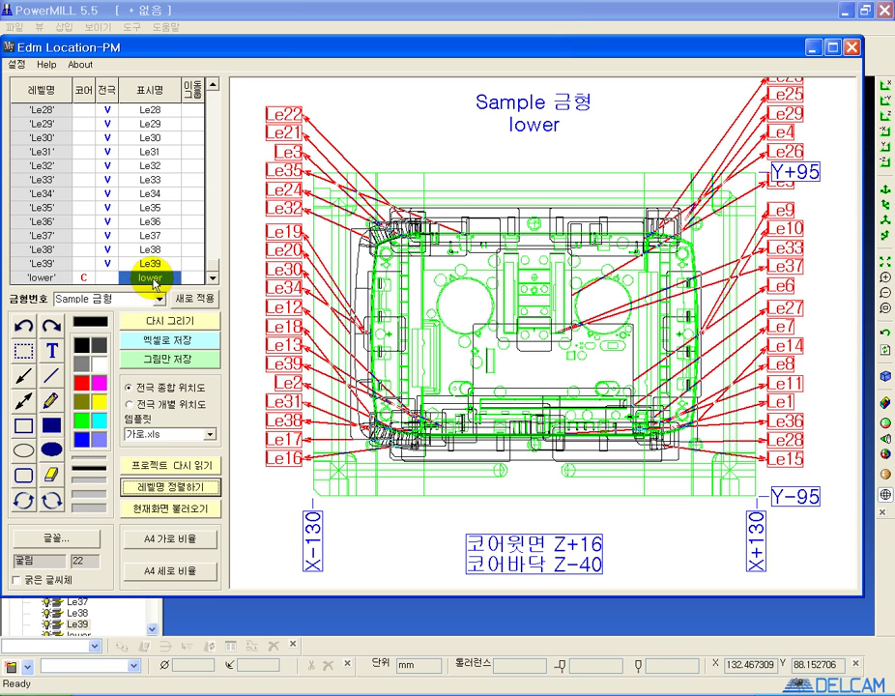
- Try marking levels Le35 and Le31 as cores, and restore both as electrodes
{"action": "left_click", "coordinate": [85, 208]}
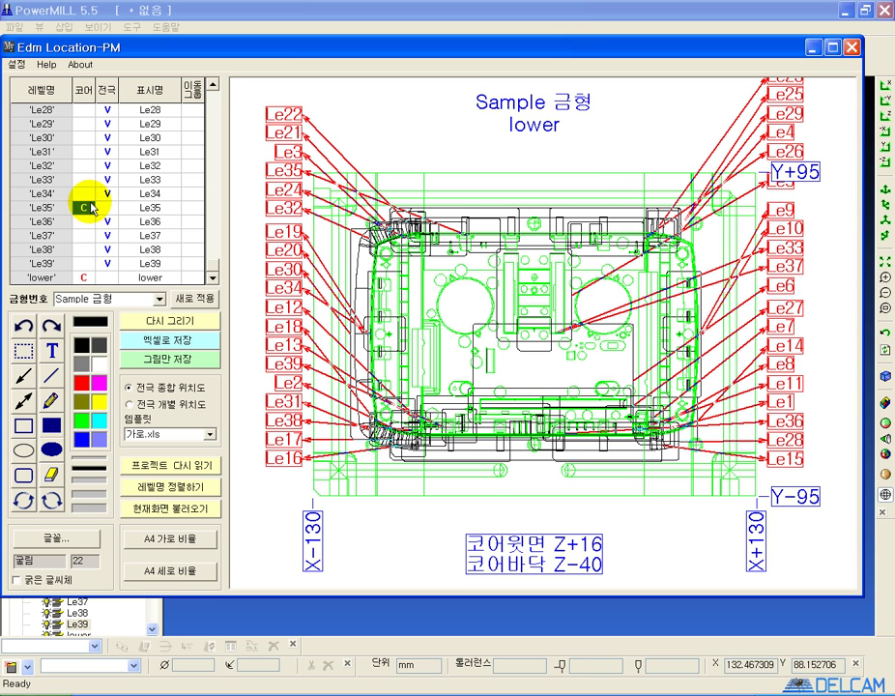
{"action": "left_click", "coordinate": [83, 152]}
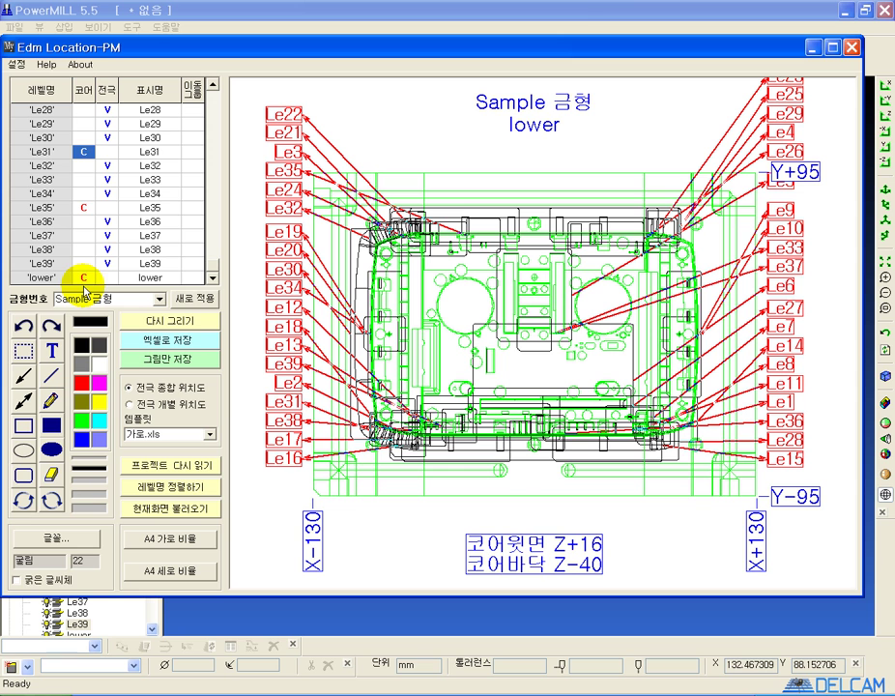
{"action": "left_click", "coordinate": [108, 151]}
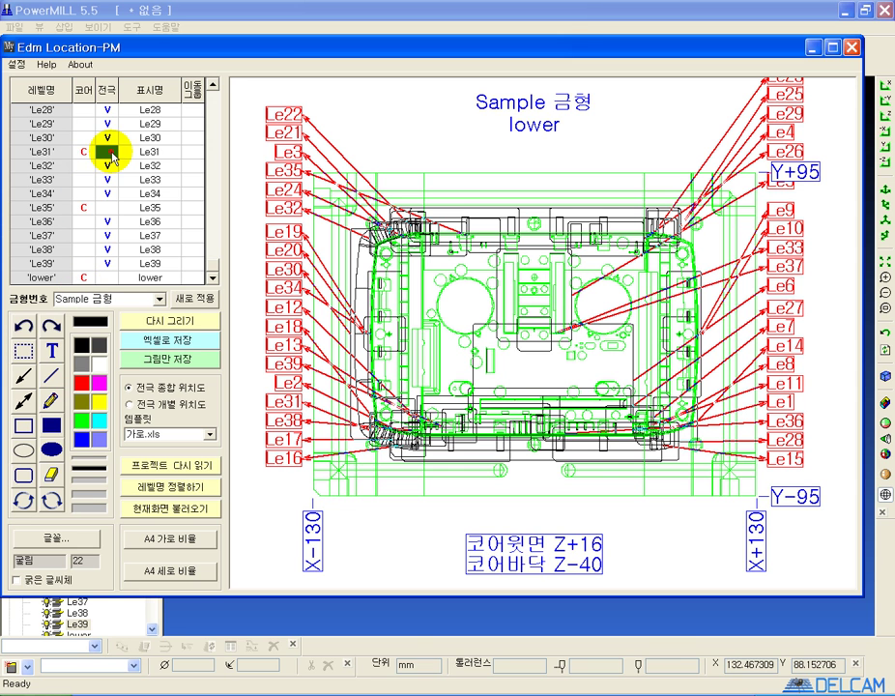
{"action": "left_click", "coordinate": [108, 208]}
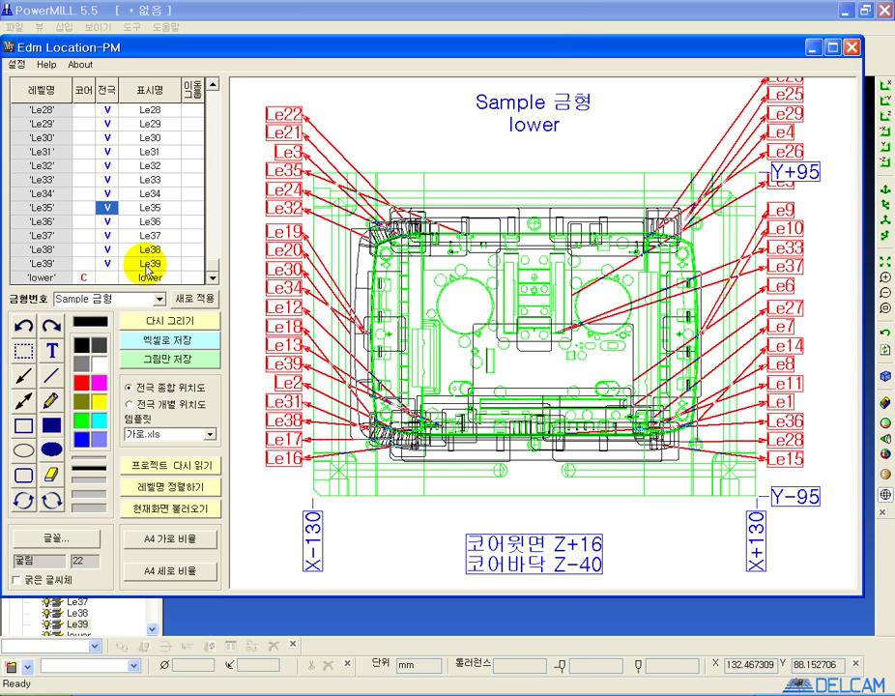
- Exclude electrodes Le21 to Le39 from the layout and redraw the drawing
{"action": "left_click_drag", "start_coordinate": [112, 262], "coordinate": [107, 168]}
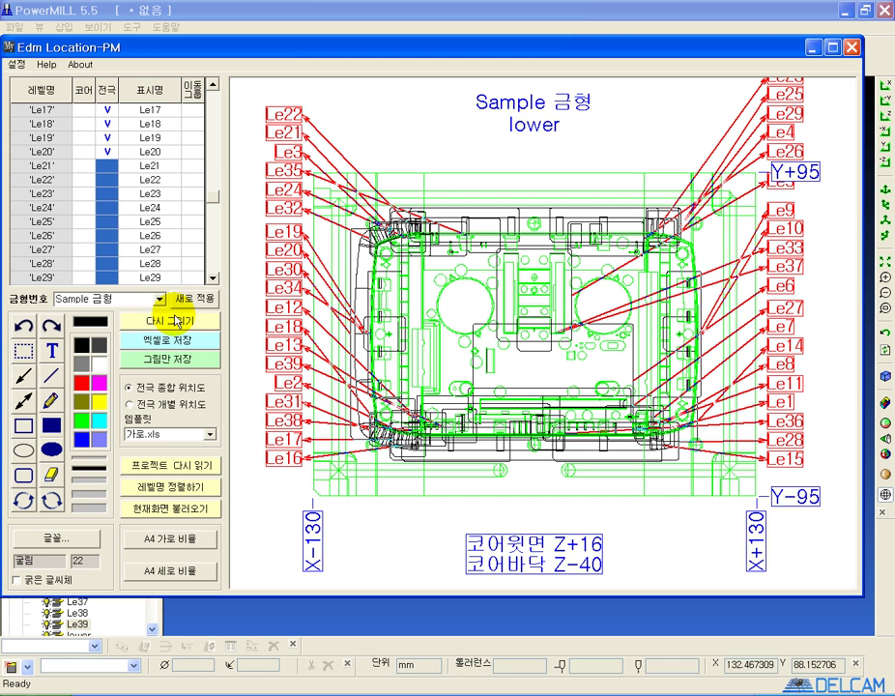
{"action": "left_click", "coordinate": [177, 322]}
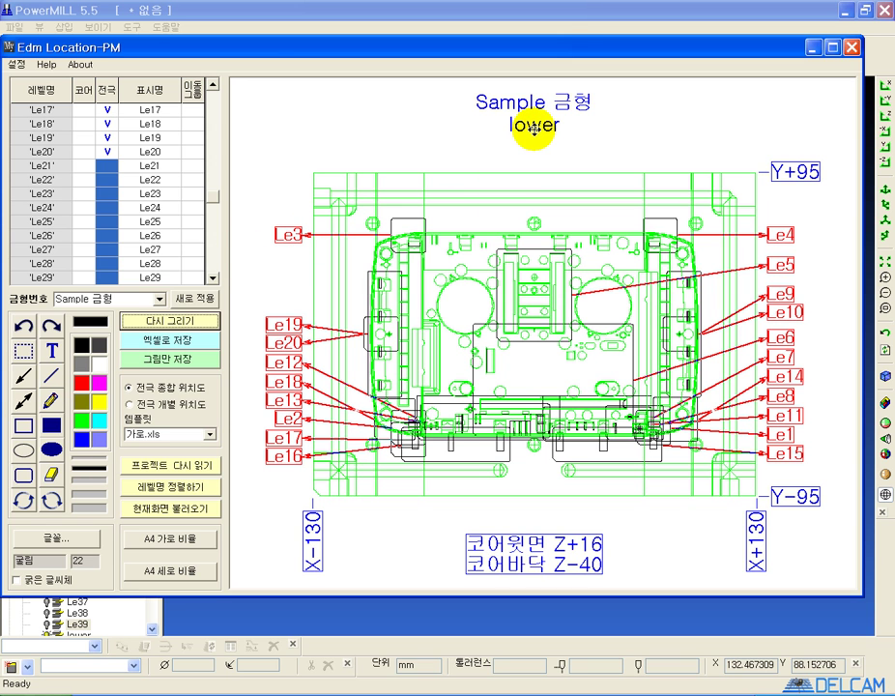
- Reposition the drawing titles, the Le3 label, the X-130 and Y+95 labels, and the core height note
{"action": "left_click_drag", "start_coordinate": [530, 104], "coordinate": [519, 143]}
{"action": "left_click_drag", "start_coordinate": [294, 234], "coordinate": [290, 225]}
{"action": "left_click_drag", "start_coordinate": [311, 529], "coordinate": [329, 546]}
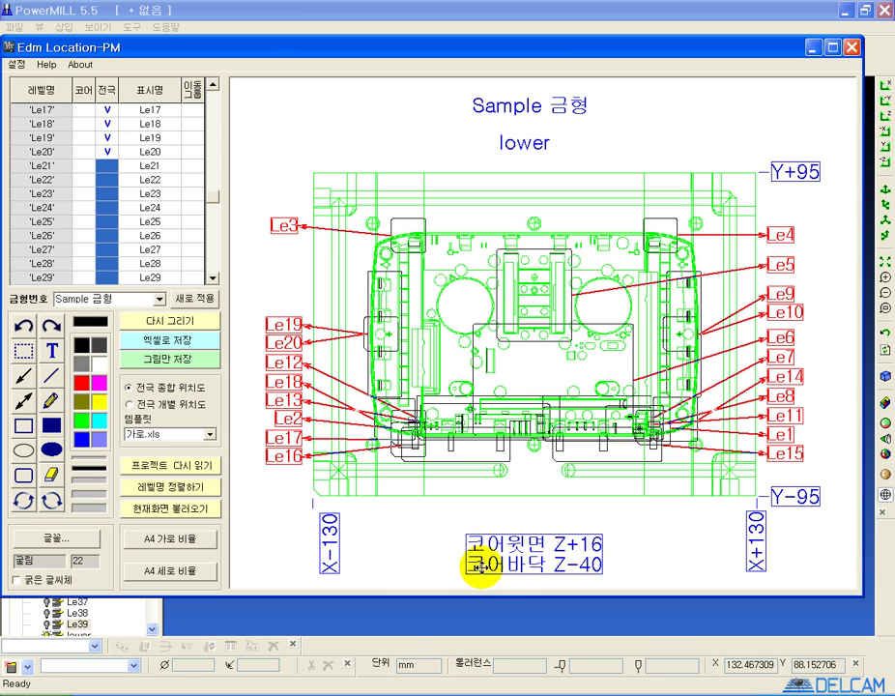
{"action": "left_click_drag", "start_coordinate": [530, 560], "coordinate": [504, 560]}
{"action": "left_click_drag", "start_coordinate": [795, 174], "coordinate": [789, 145]}
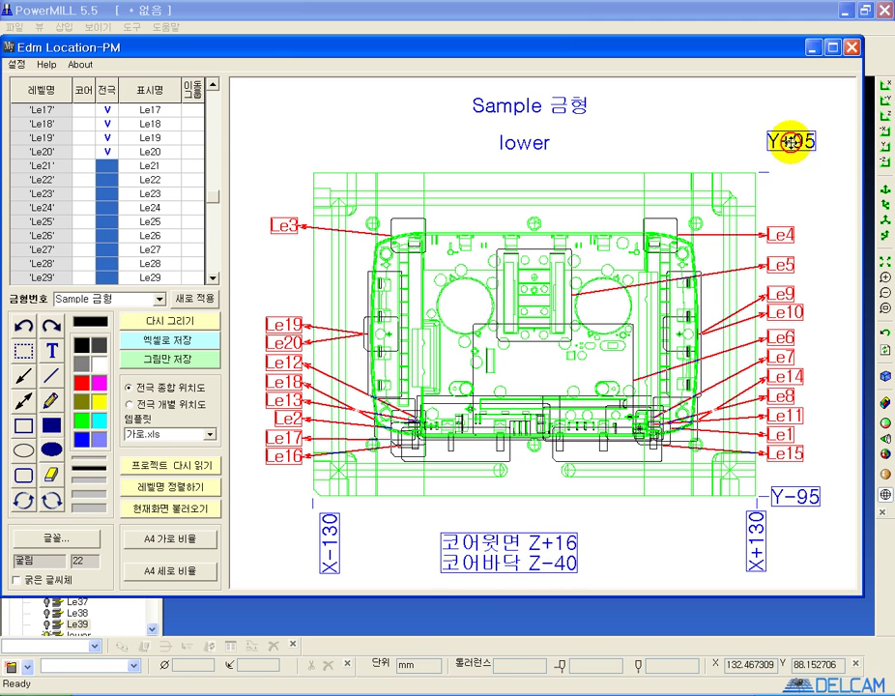
- Move the Le4, Le9 and Le10 labels closer to their electrodes, Le5 inside its electrode, and Le16 below its electrode
{"action": "mouse_move", "coordinate": [779, 235]}
{"action": "left_mouse_down"}
{"action": "mouse_move", "coordinate": [710, 185]}
{"action": "mouse_move", "coordinate": [593, 256]}
{"action": "mouse_move", "coordinate": [719, 234]}
{"action": "mouse_move", "coordinate": [720, 226]}
{"action": "left_mouse_up"}
{"action": "mouse_move", "coordinate": [770, 269]}
{"action": "left_mouse_down"}
{"action": "mouse_move", "coordinate": [765, 262]}
{"action": "mouse_move", "coordinate": [532, 300]}
{"action": "mouse_move", "coordinate": [595, 316]}
{"action": "mouse_move", "coordinate": [536, 299]}
{"action": "left_mouse_up"}
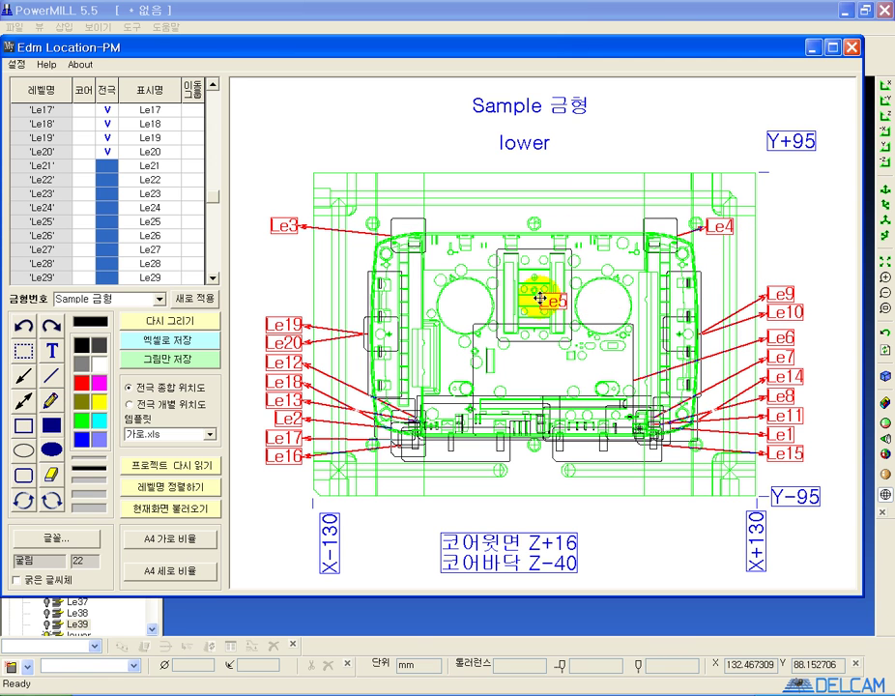
{"action": "mouse_move", "coordinate": [790, 309]}
{"action": "left_mouse_down"}
{"action": "mouse_move", "coordinate": [763, 259]}
{"action": "mouse_move", "coordinate": [640, 288]}
{"action": "mouse_move", "coordinate": [736, 292]}
{"action": "mouse_move", "coordinate": [623, 306]}
{"action": "left_mouse_up"}
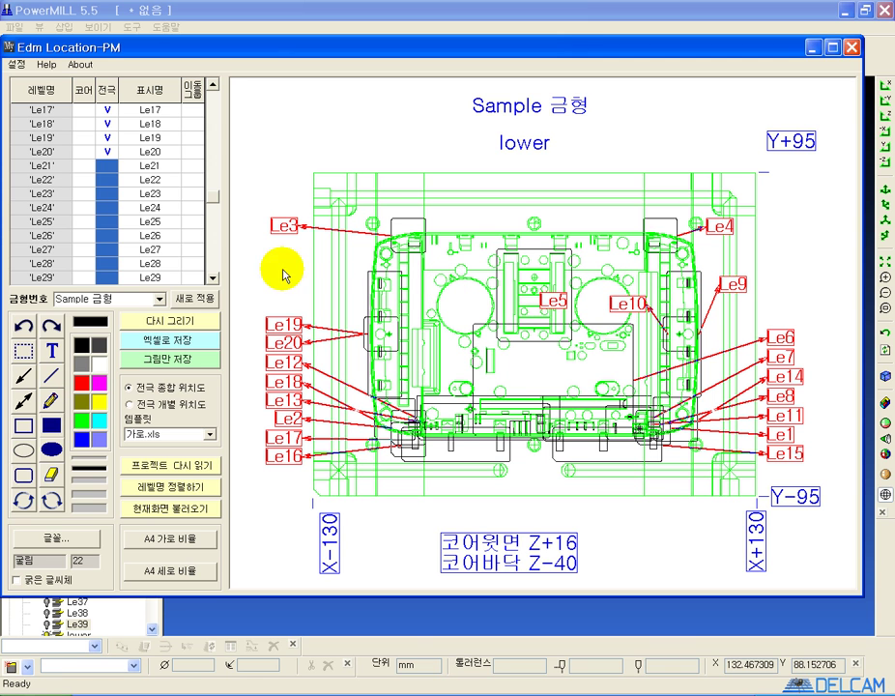
{"action": "left_click_drag", "start_coordinate": [284, 455], "coordinate": [505, 488]}
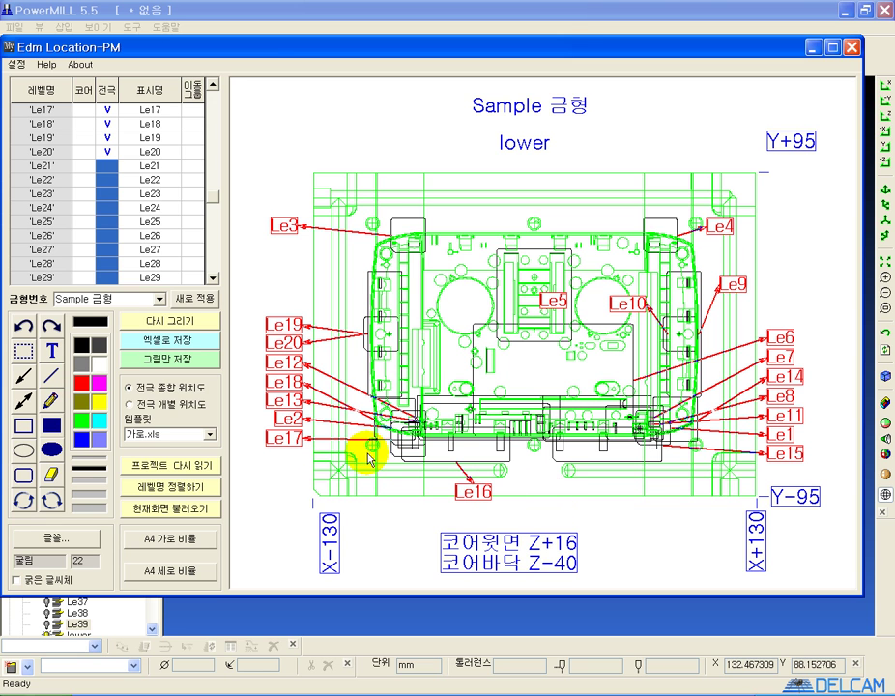
- Save only the drawing as a GIF image, overwriting temp.gif in the Temp folder
{"action": "left_click", "coordinate": [189, 363]}
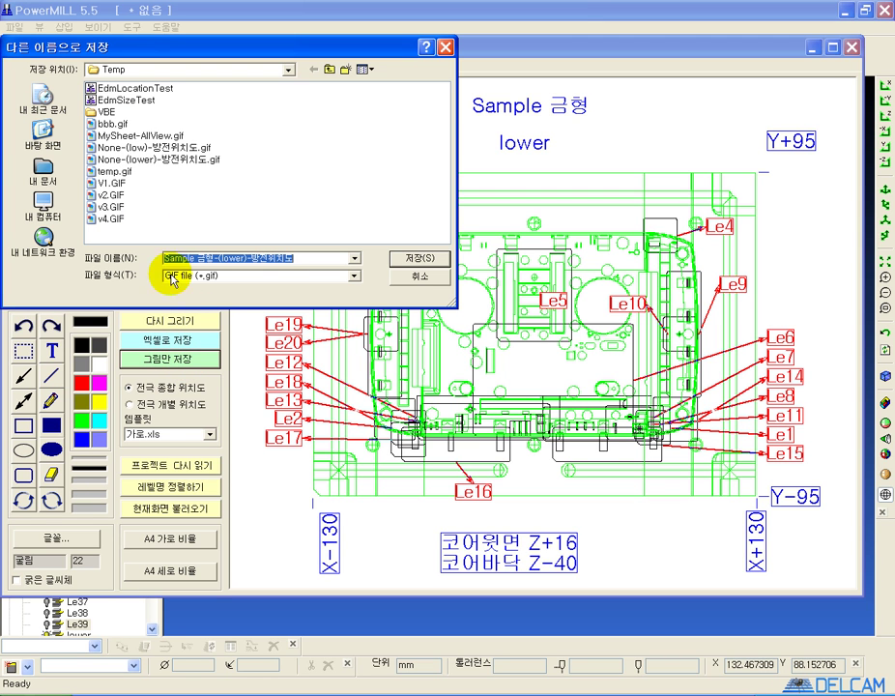
{"action": "left_click", "coordinate": [106, 171]}
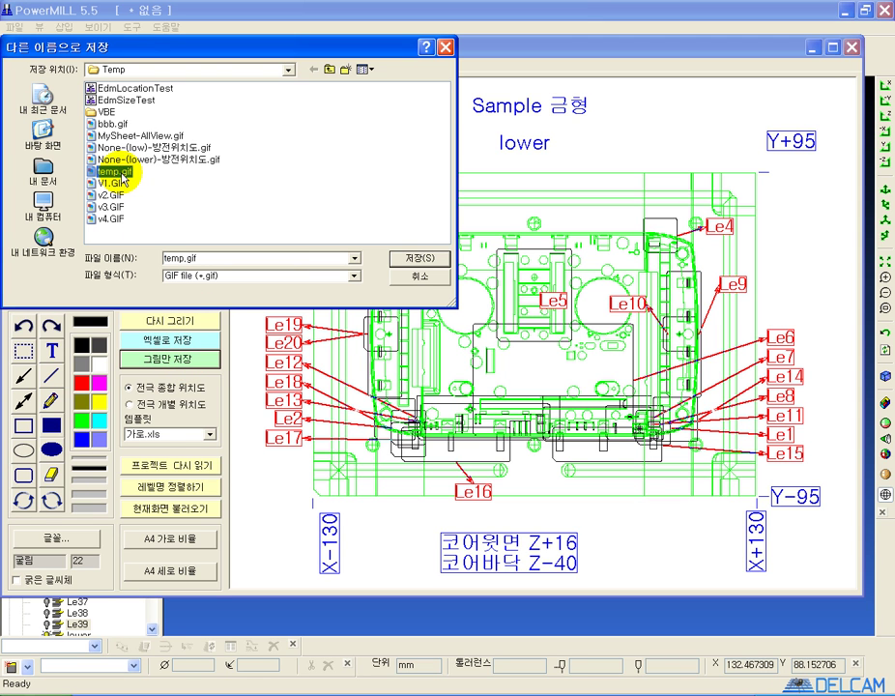
{"action": "left_click", "coordinate": [416, 259]}
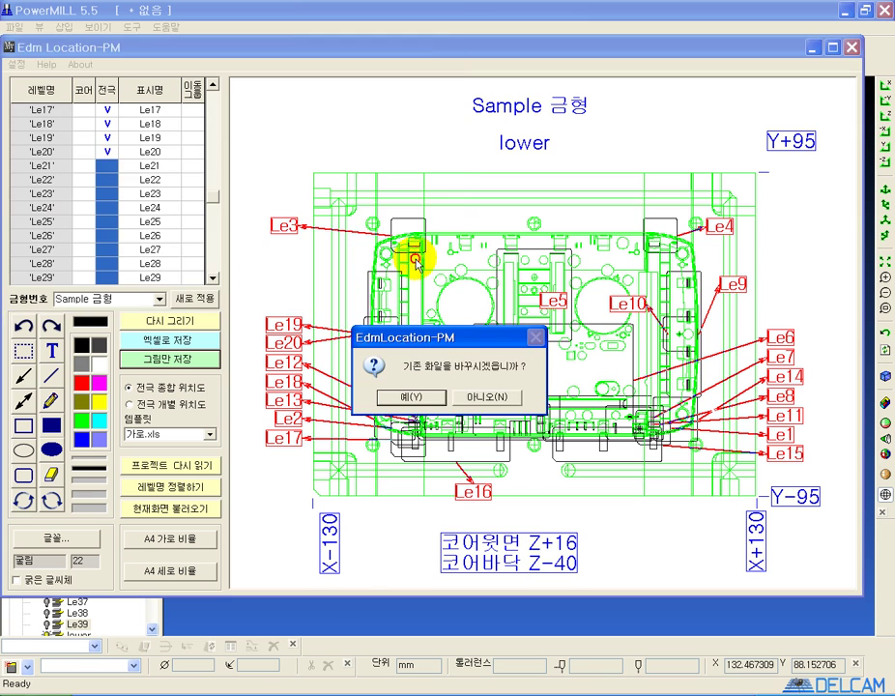
{"action": "left_click", "coordinate": [414, 394]}
- Open temp.gif in the picture viewer to inspect the saved drawing, and return to Edm Location-PM
{"action": "left_click", "coordinate": [547, 695]}
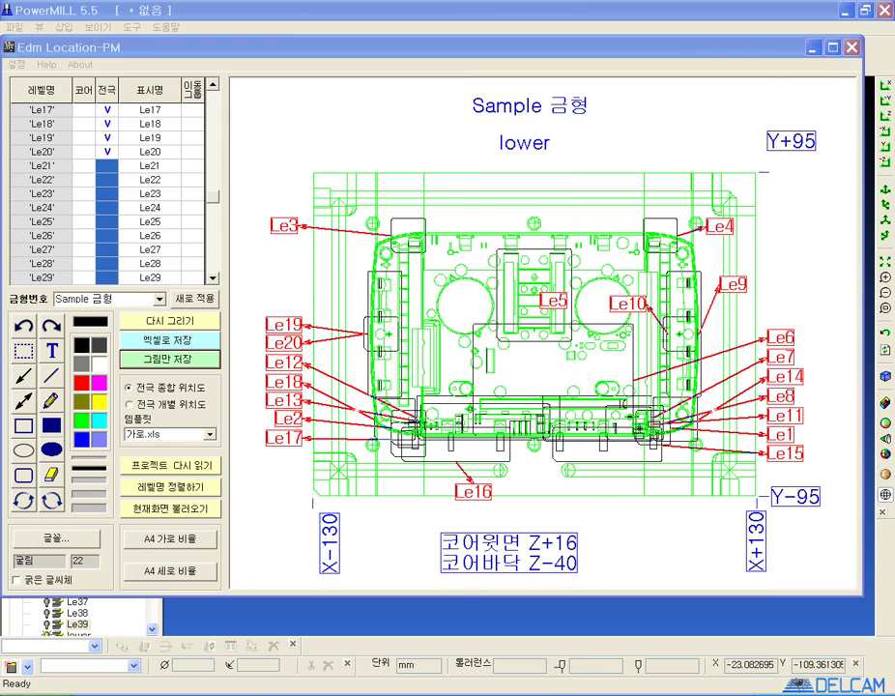
{"action": "double_click", "coordinate": [451, 493]}
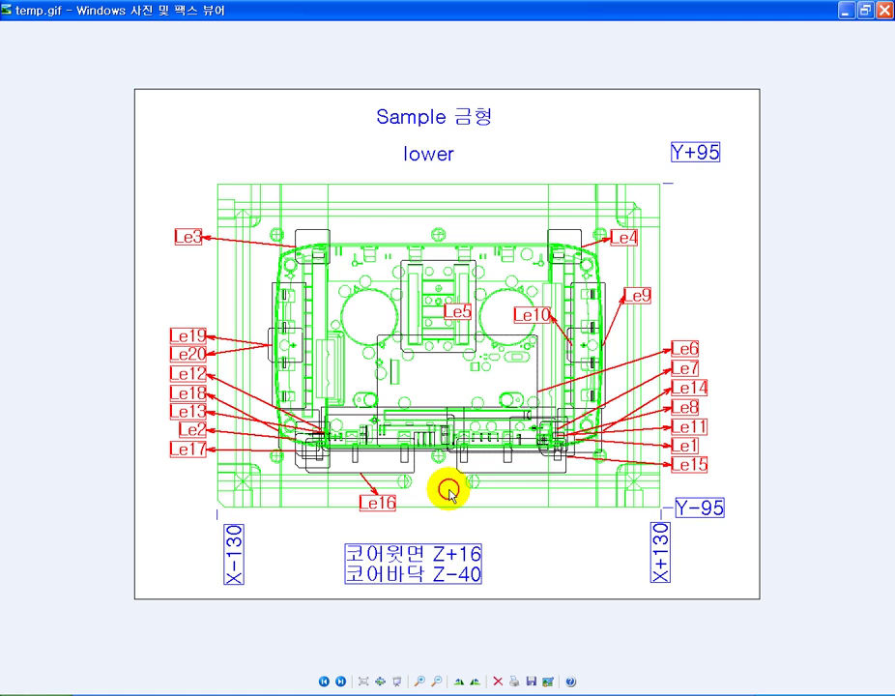
{"action": "left_click", "coordinate": [881, 10]}
{"action": "left_click", "coordinate": [362, 48]}
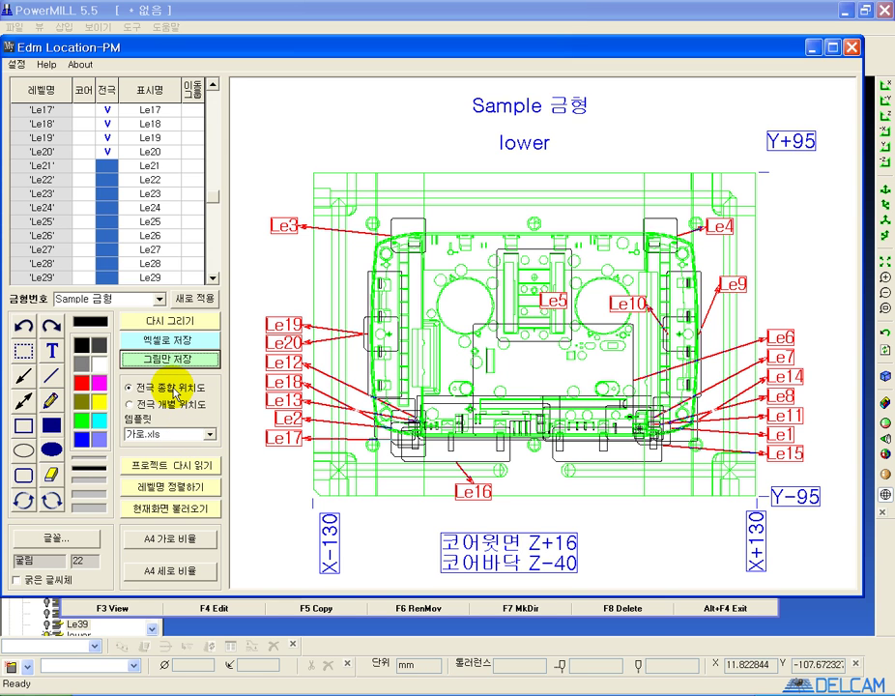
- Export the combined electrode layout to Excel with the 가로.xls template, cancelling the file save
{"action": "left_click", "coordinate": [162, 339]}
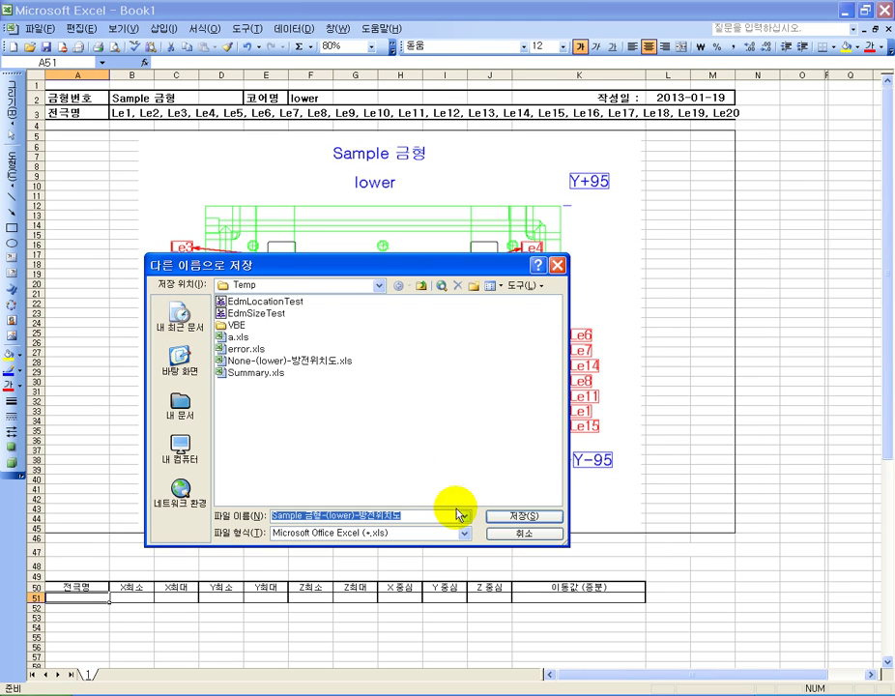
{"action": "left_click", "coordinate": [519, 532]}
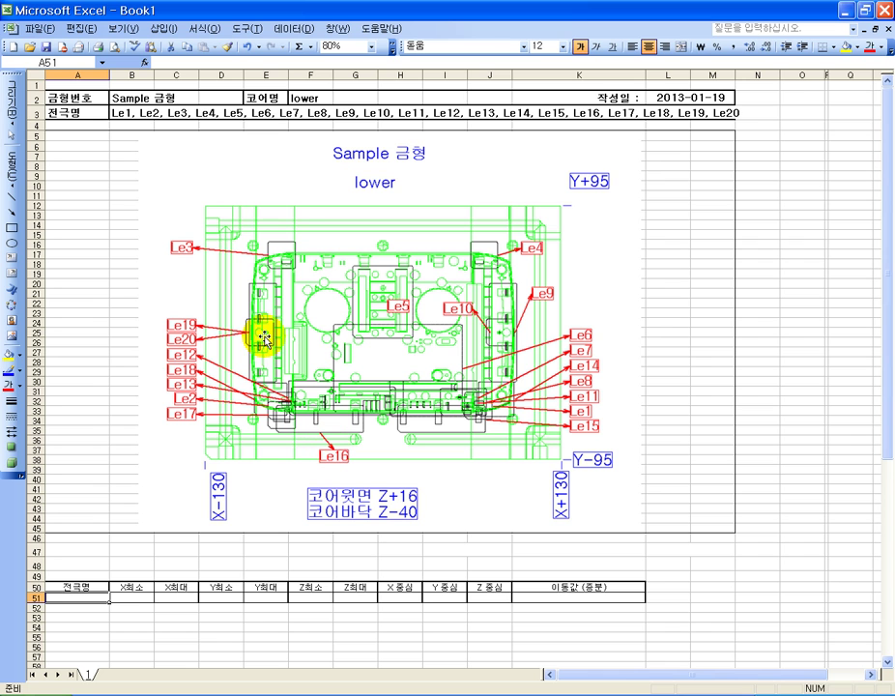
- Set the font size of the electrode name list in cell B3 to 12
{"action": "left_click", "coordinate": [130, 114]}
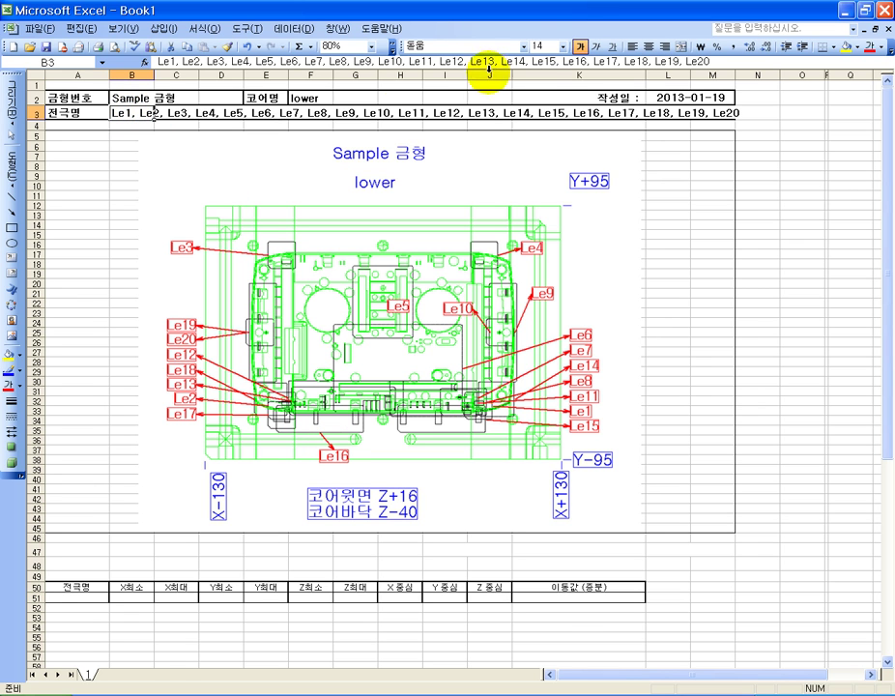
{"action": "left_click", "coordinate": [563, 45]}
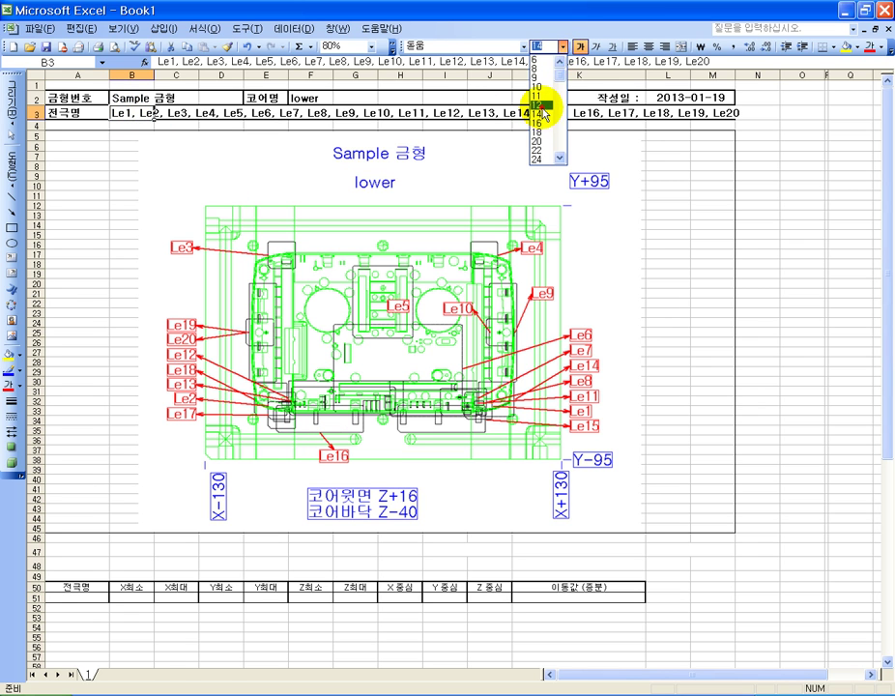
{"action": "left_click", "coordinate": [542, 105]}
{"action": "left_click", "coordinate": [712, 390]}
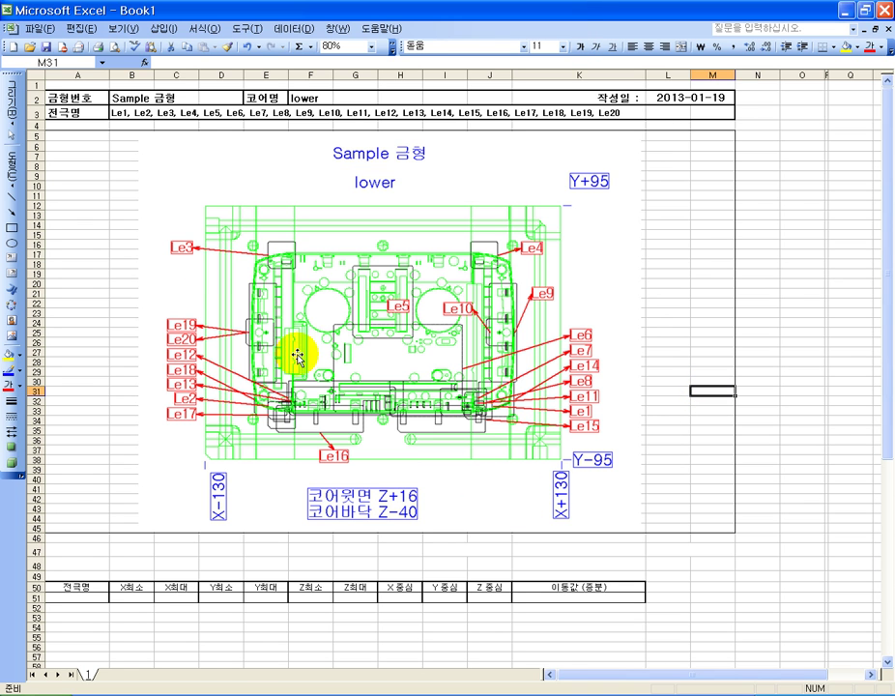
- Close the combined layout workbook without saving it and return to Edm Location-PM
{"action": "left_click", "coordinate": [39, 28]}
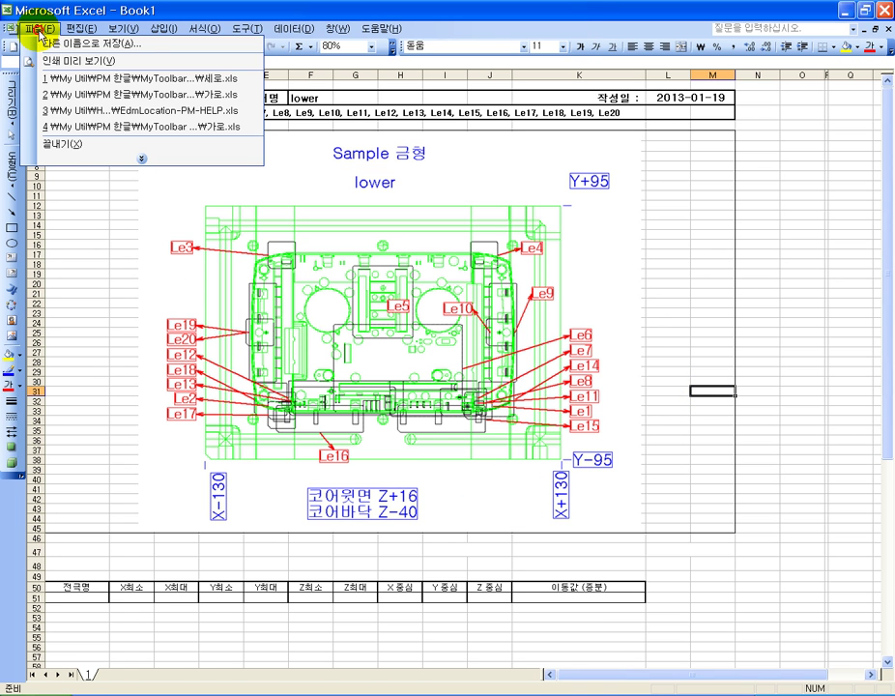
{"action": "left_click", "coordinate": [69, 143]}
{"action": "left_click", "coordinate": [450, 396]}
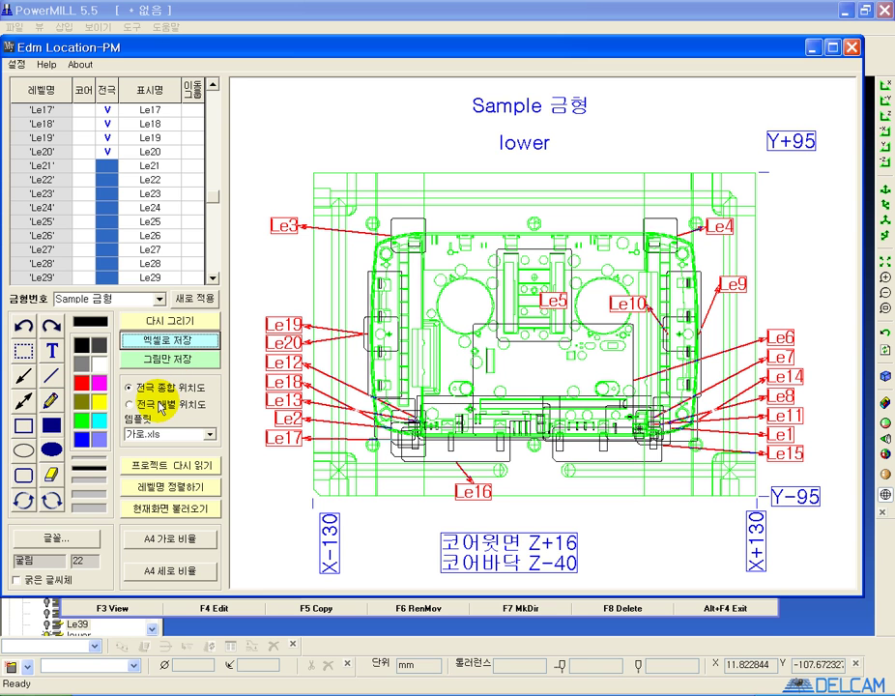
- Export individual electrode location sheets (전극 개별 위치도) to Excel with the 가로.xls template, cancelling the file save
{"action": "left_click", "coordinate": [163, 405]}
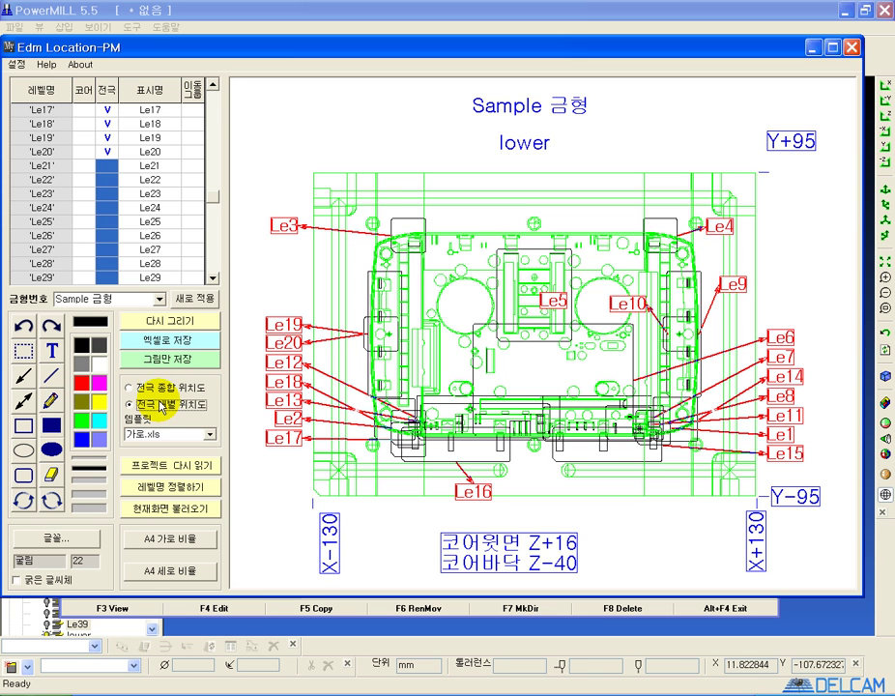
{"action": "left_click", "coordinate": [138, 345]}
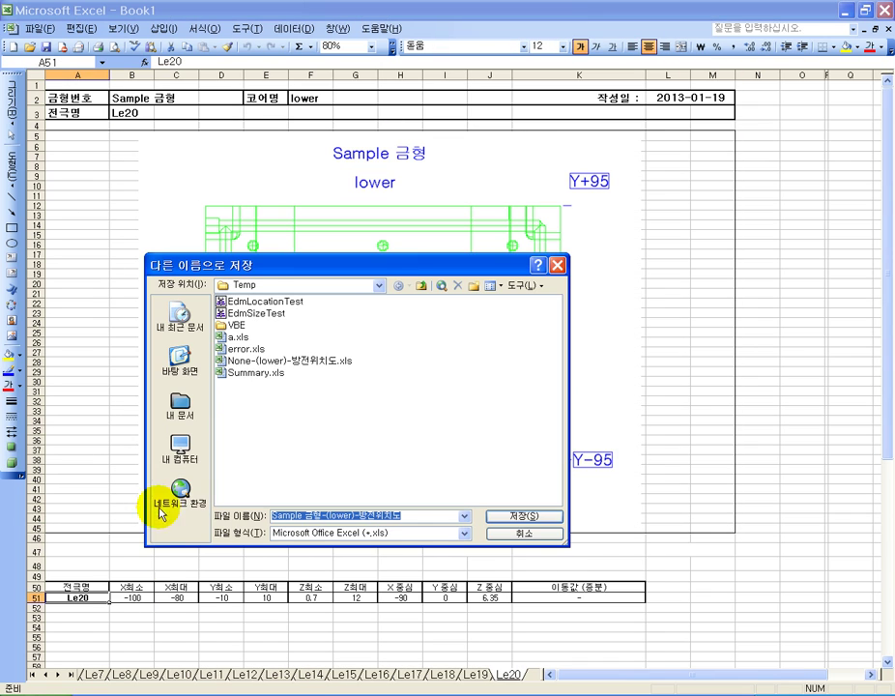
{"action": "left_click", "coordinate": [512, 533]}
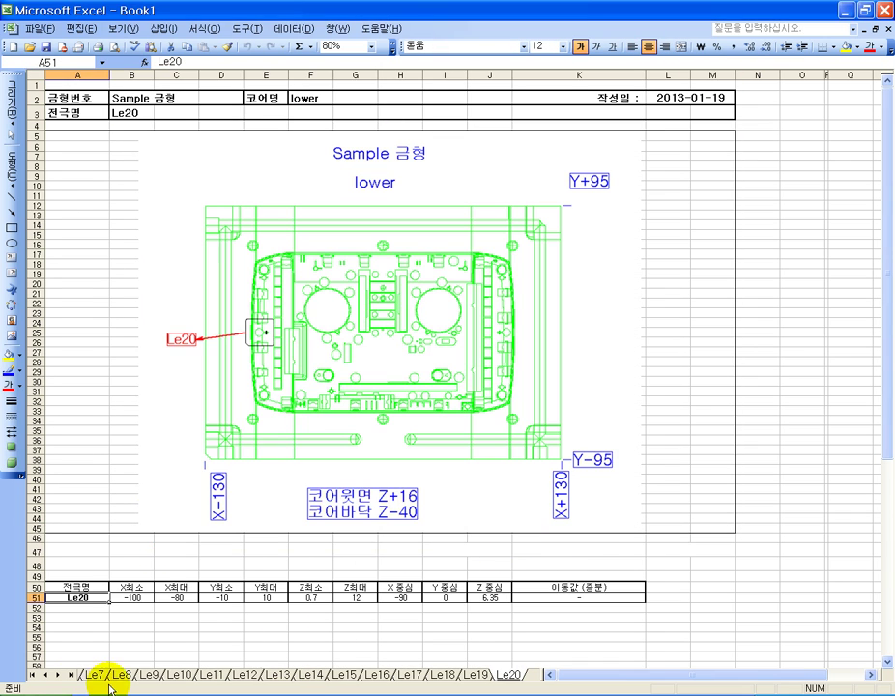
- Look through the individual electrode sheets from Le1 to Le6
{"action": "left_click", "coordinate": [34, 680]}
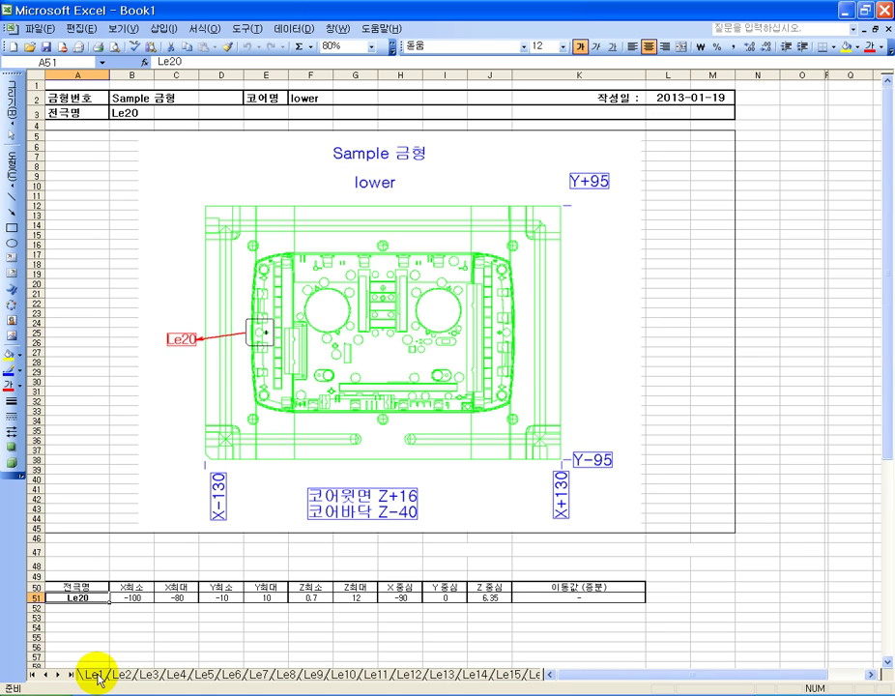
{"action": "left_click", "coordinate": [92, 677]}
{"action": "left_click", "coordinate": [123, 676]}
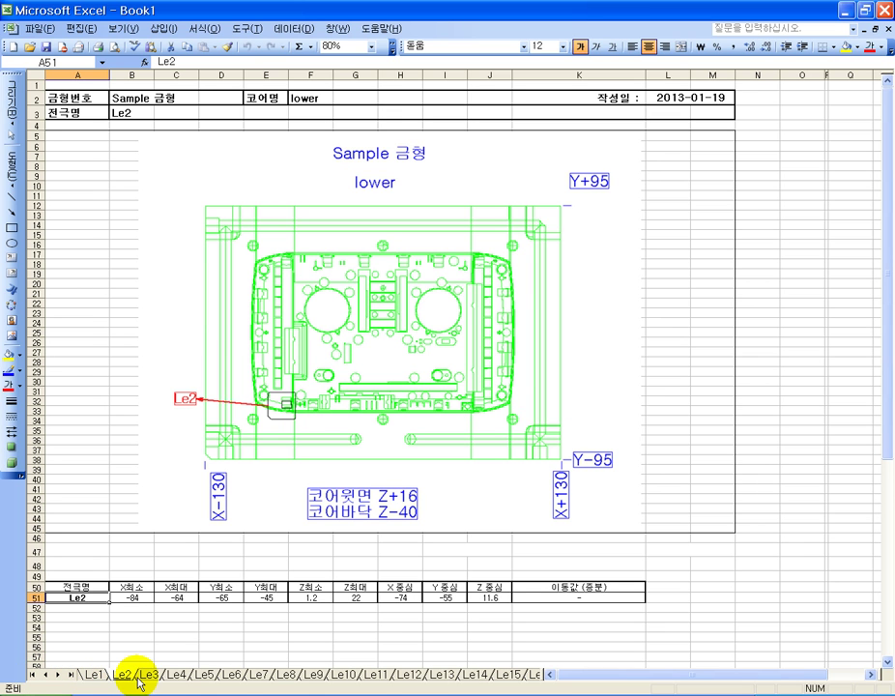
{"action": "left_click", "coordinate": [140, 677]}
{"action": "left_click", "coordinate": [176, 677]}
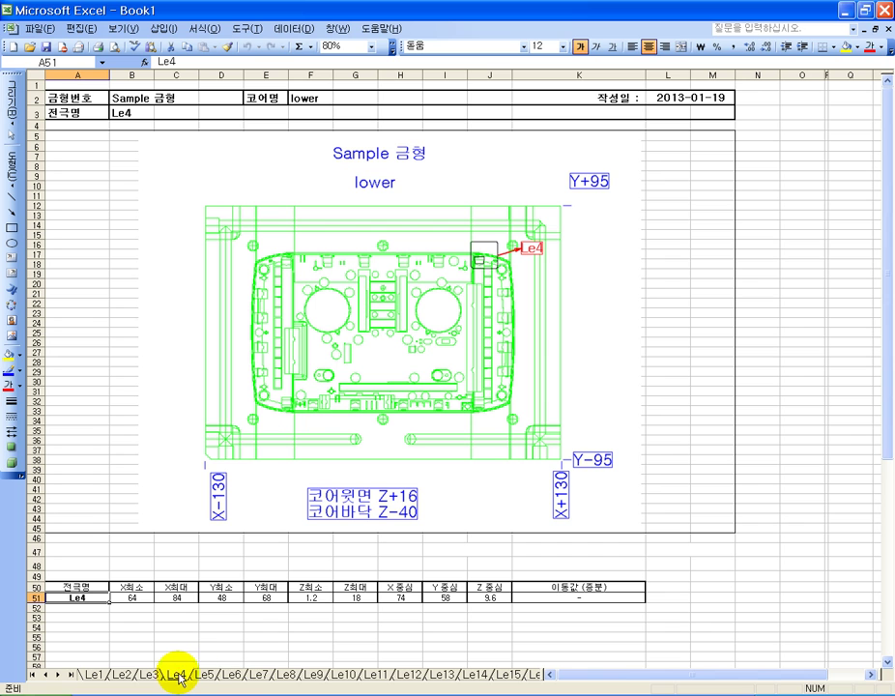
{"action": "left_click", "coordinate": [206, 678]}
{"action": "left_click", "coordinate": [233, 679]}
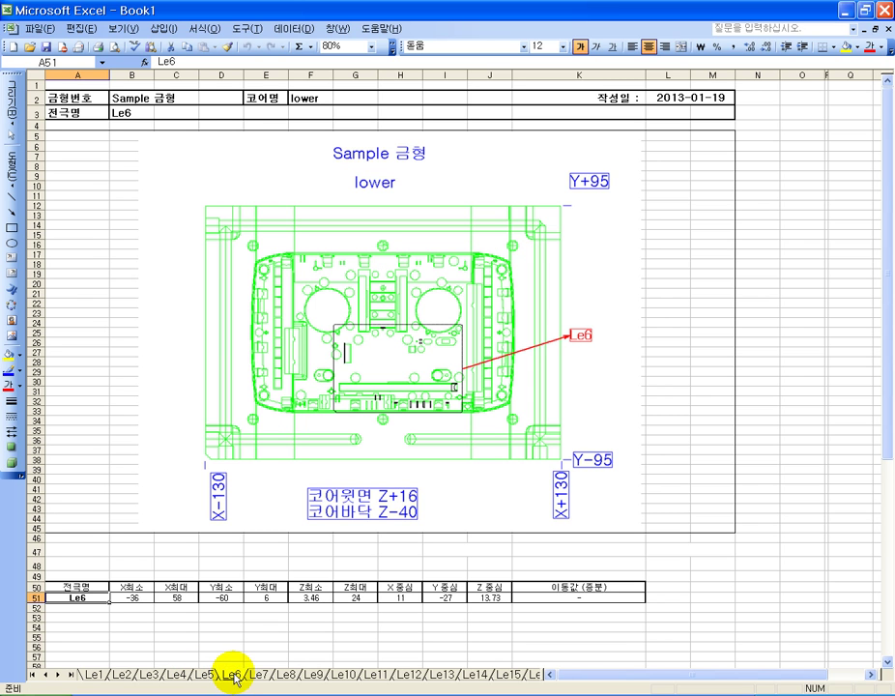
- Close the individual electrode workbook without saving it, and view the available templates in Edm Location-PM, keeping 가로.xls
{"action": "left_click", "coordinate": [35, 28]}
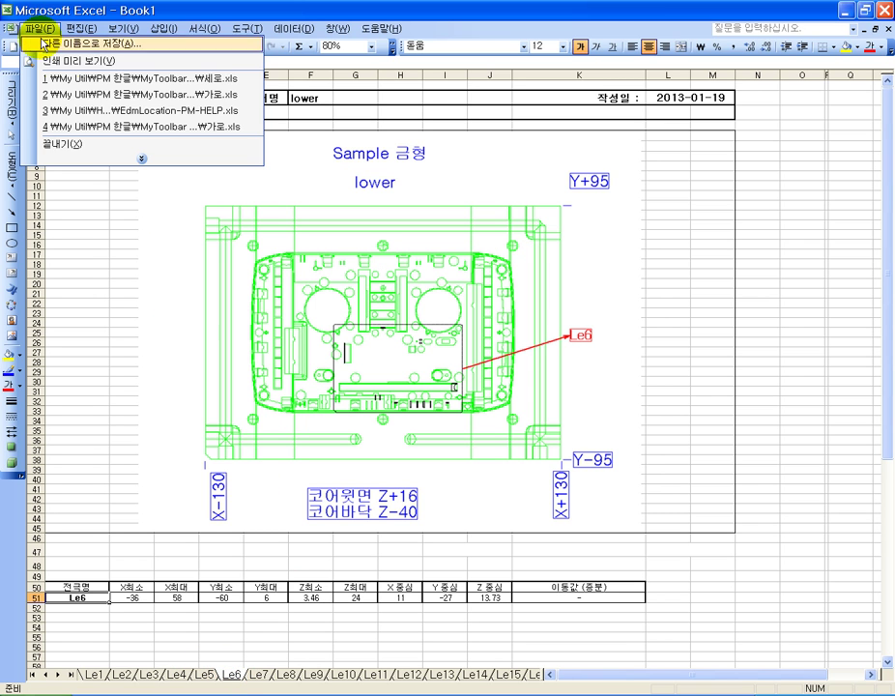
{"action": "left_click", "coordinate": [77, 146]}
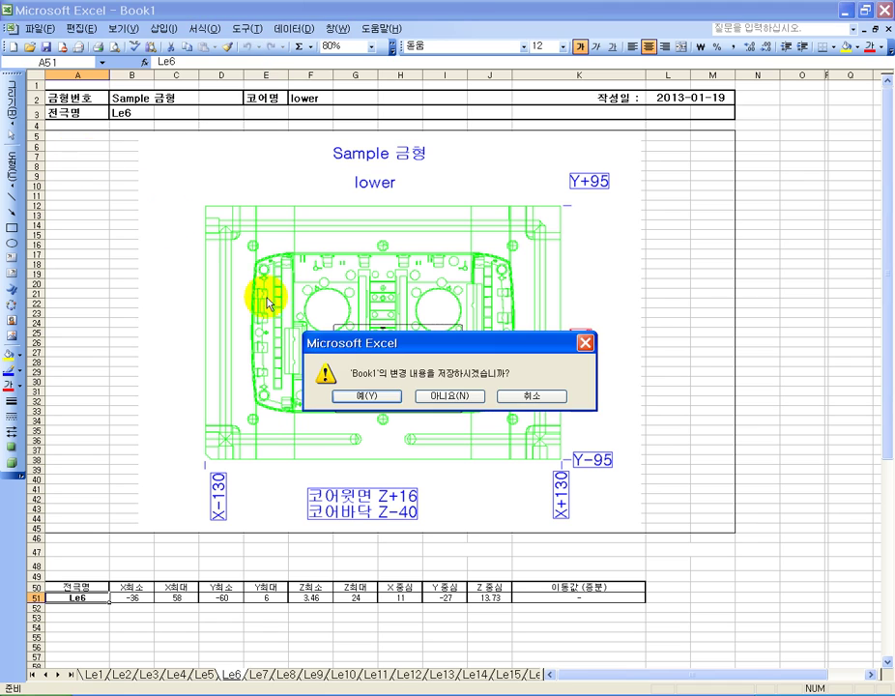
{"action": "left_click", "coordinate": [437, 394]}
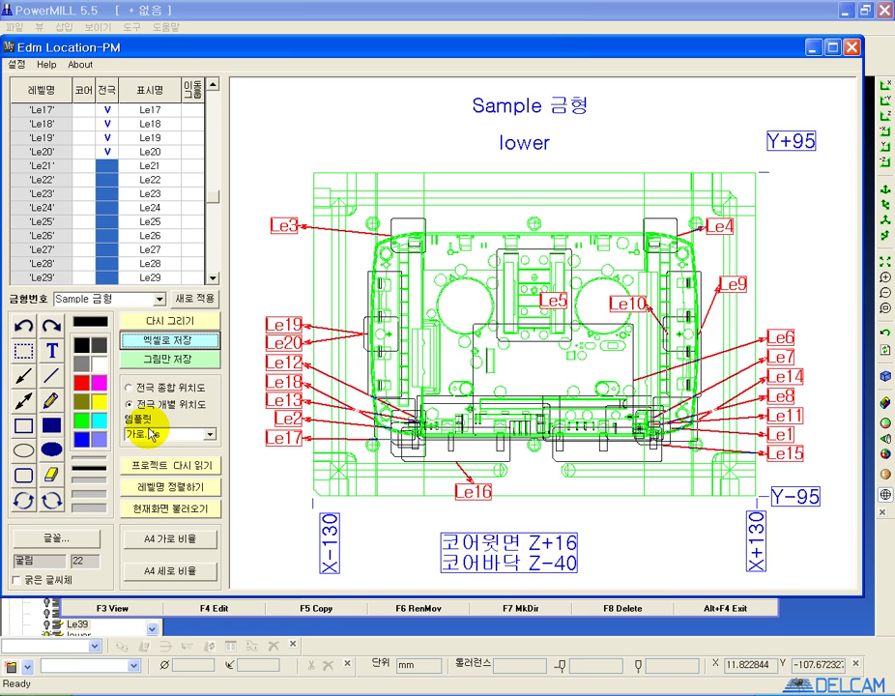
{"action": "left_click", "coordinate": [209, 434]}
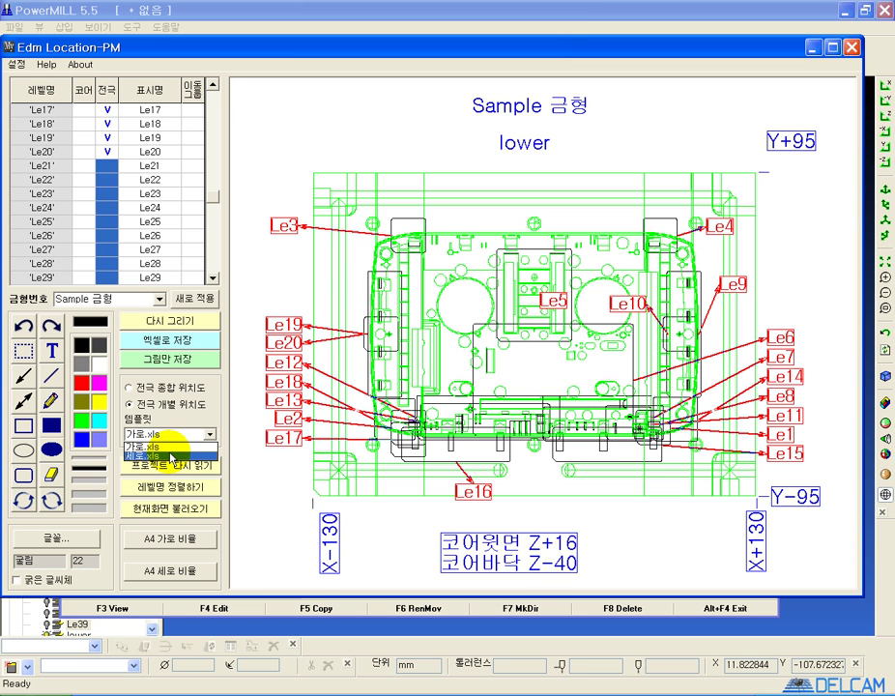
{"action": "left_click", "coordinate": [188, 431]}
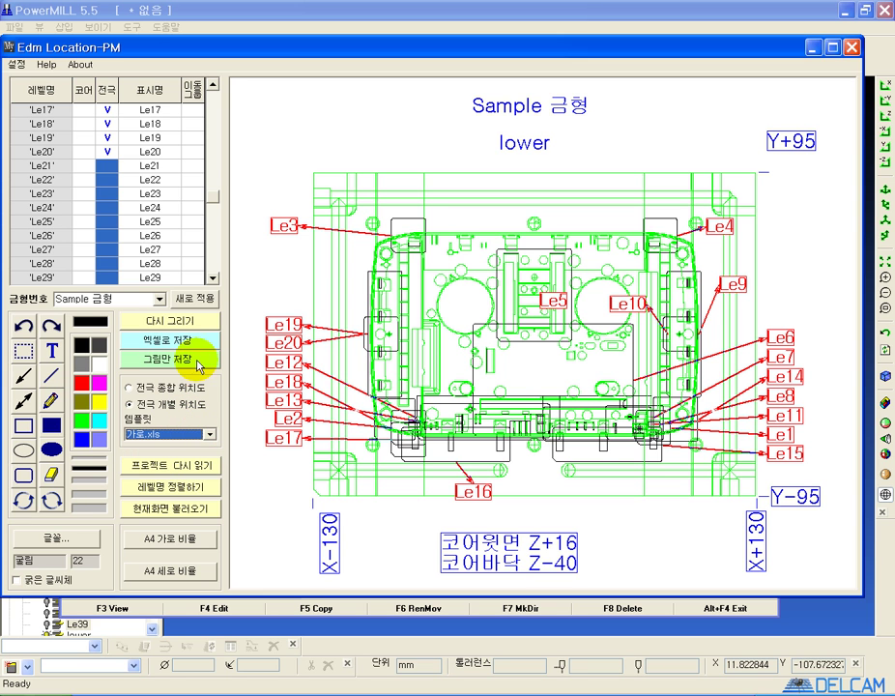
- In the Edm Location settings, view the electrode name font options without changing them, and set the electrode name colour to black
{"action": "left_click", "coordinate": [18, 66]}
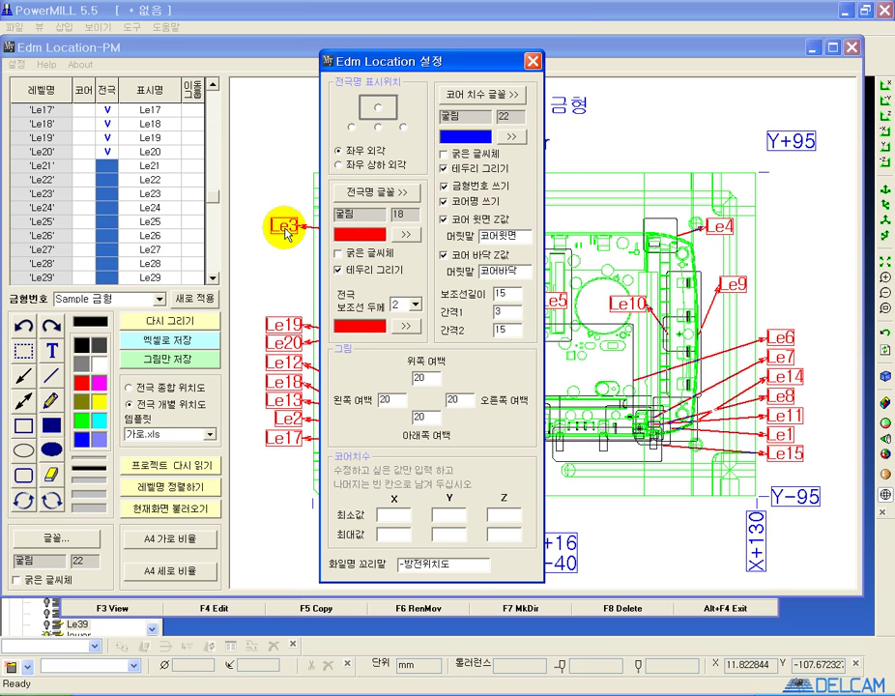
{"action": "left_click", "coordinate": [368, 192]}
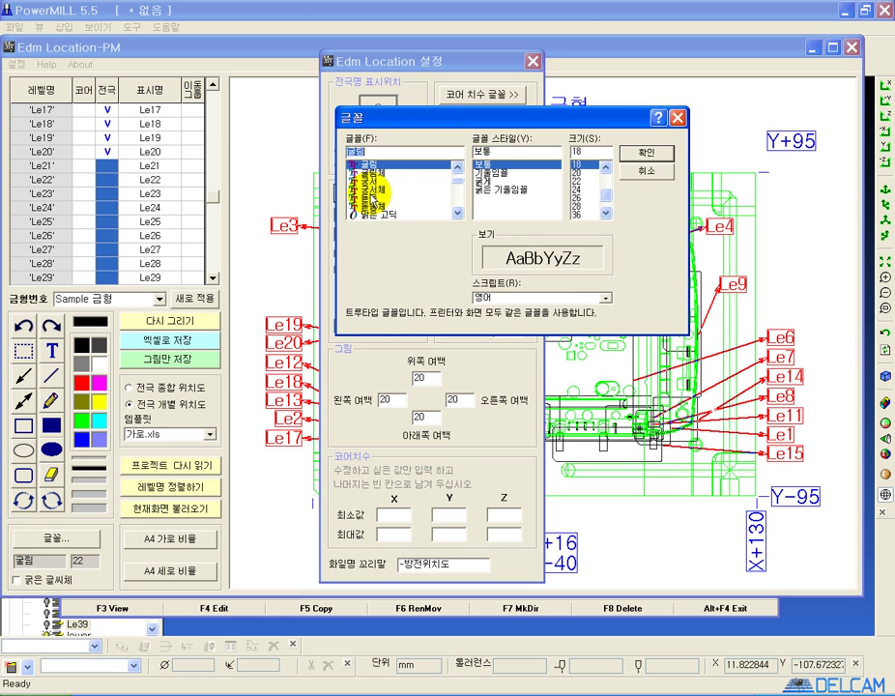
{"action": "left_click", "coordinate": [643, 172]}
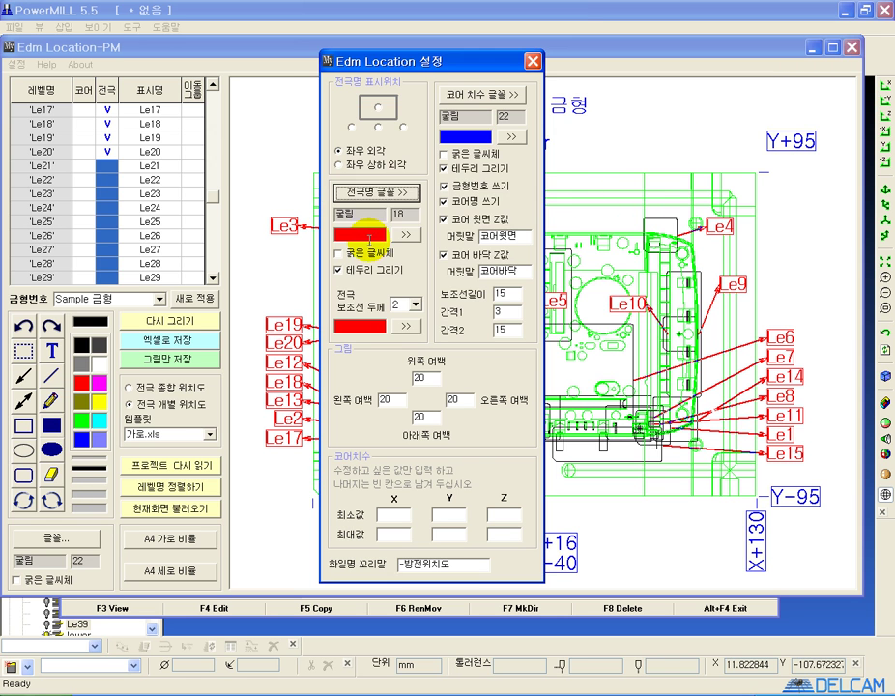
{"action": "left_click", "coordinate": [406, 236]}
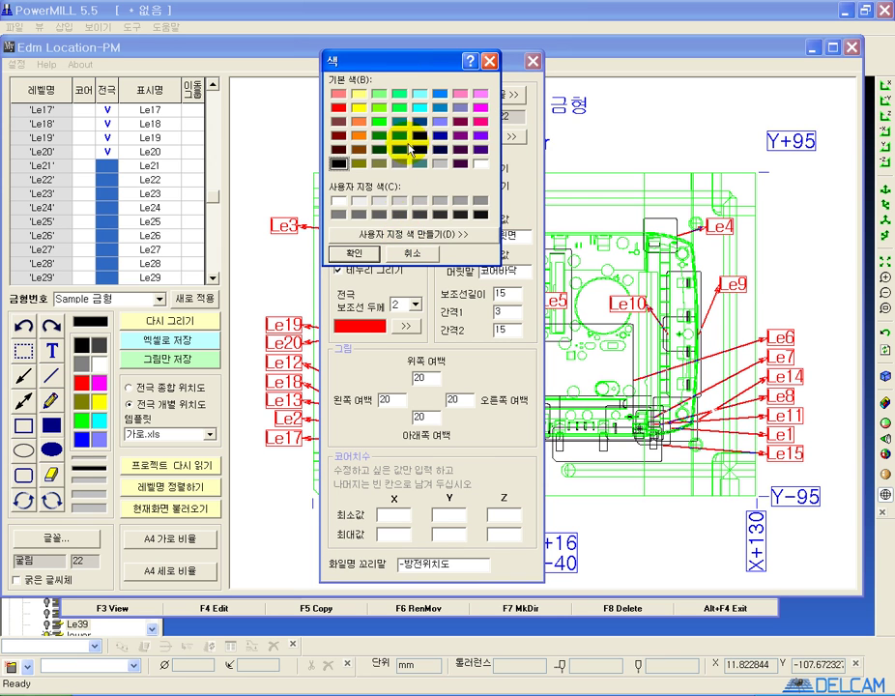
{"action": "left_click", "coordinate": [355, 255]}
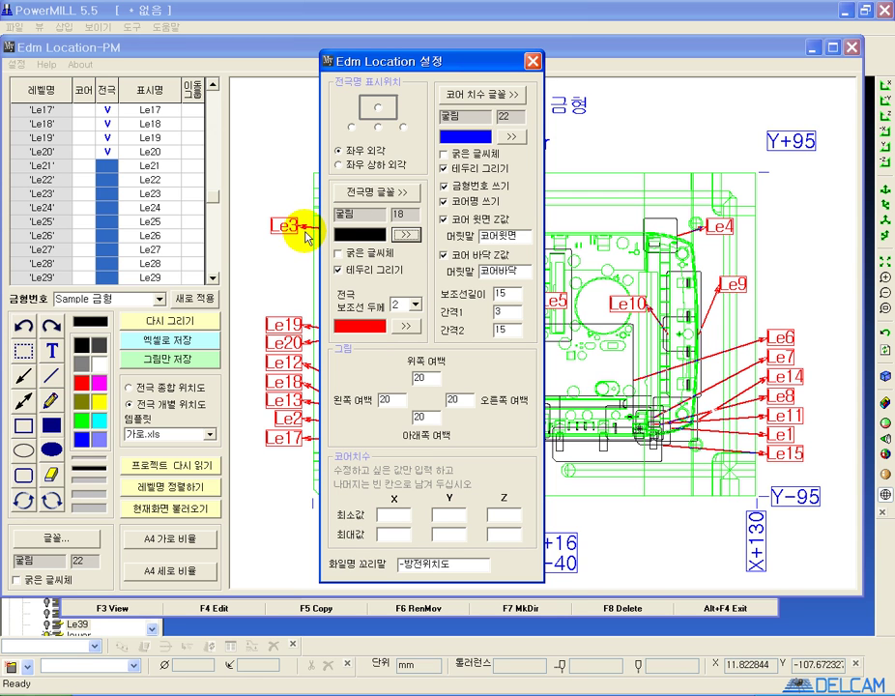
- View the electrode auxiliary line thickness options, keeping 2, and set the auxiliary line colour to black
{"action": "left_click_drag", "start_coordinate": [359, 61], "coordinate": [429, 61]}
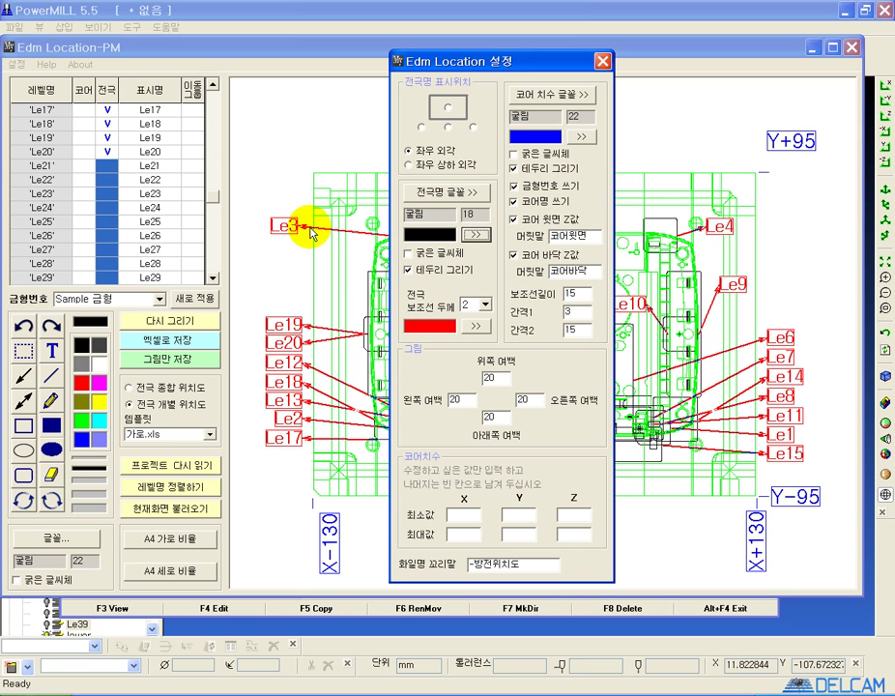
{"action": "left_click", "coordinate": [485, 305]}
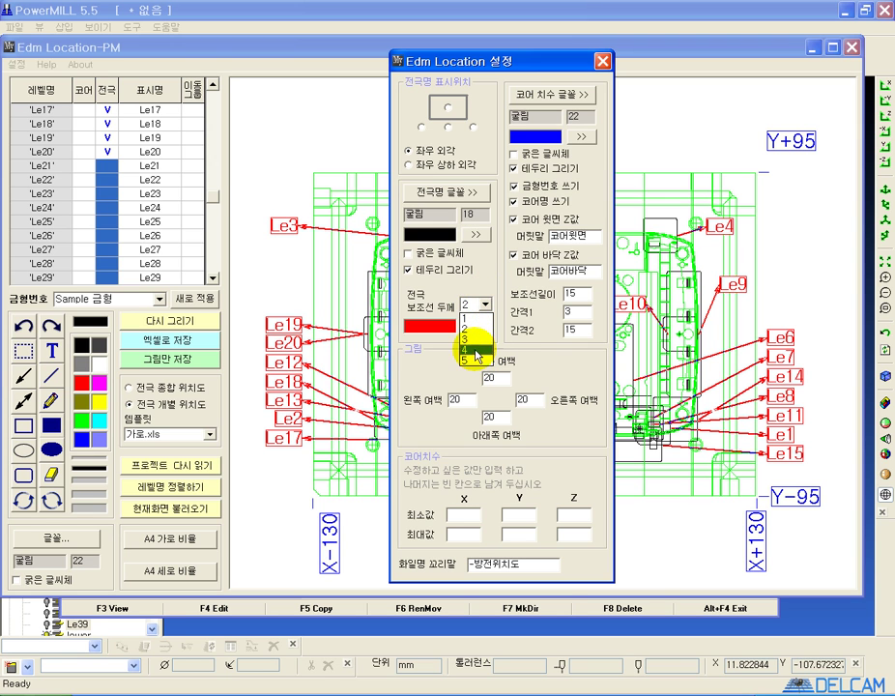
{"action": "left_click", "coordinate": [434, 276]}
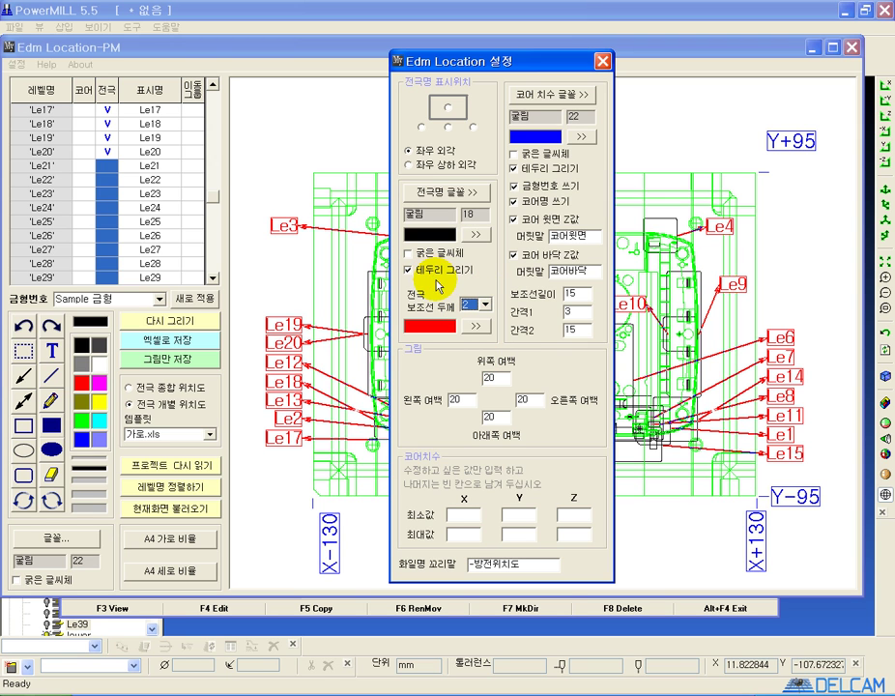
{"action": "left_click", "coordinate": [476, 330]}
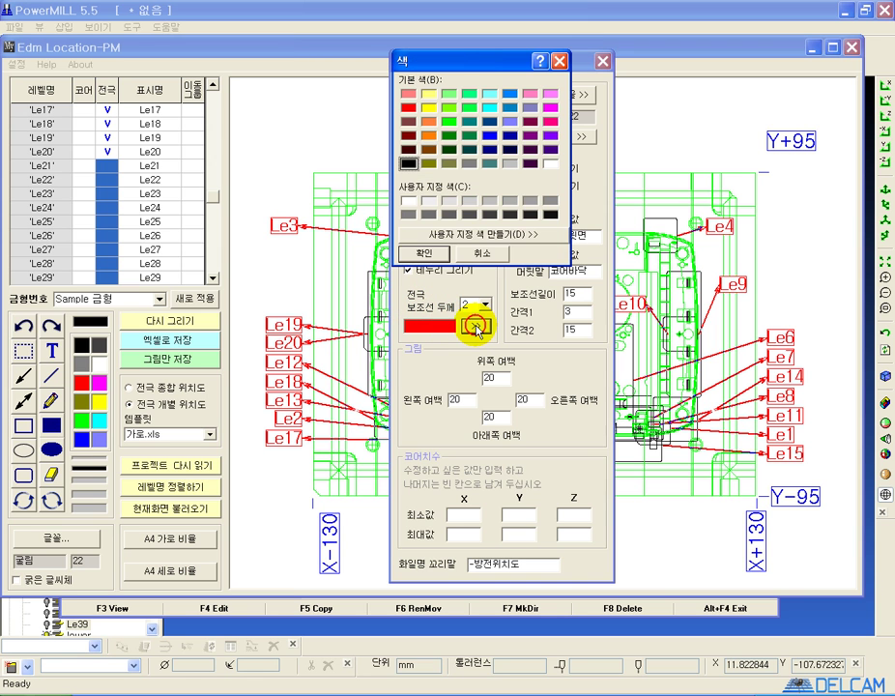
{"action": "left_click", "coordinate": [406, 178]}
{"action": "left_click", "coordinate": [425, 307]}
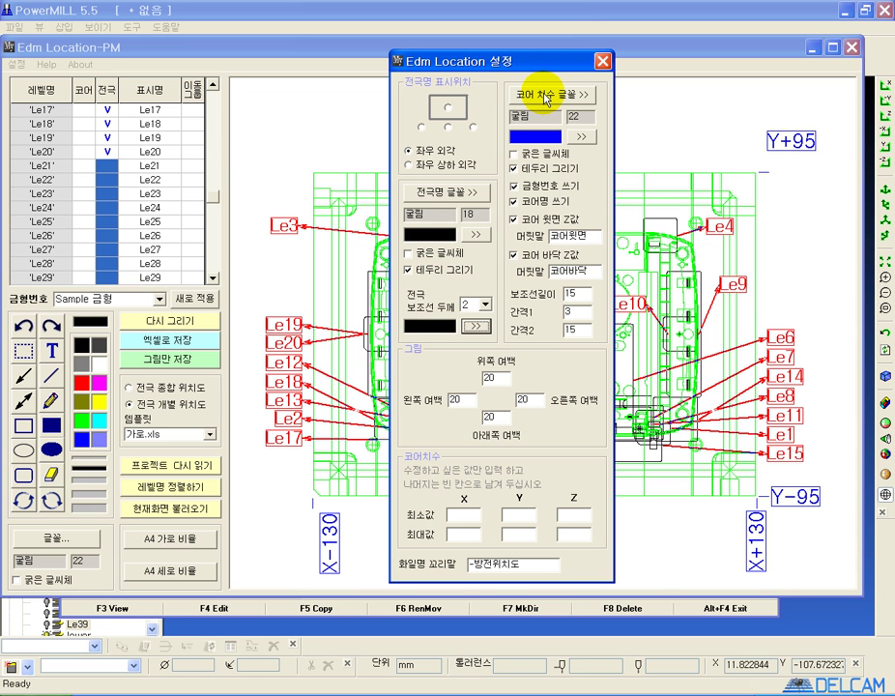
- View the core dimension font options without changing them, and set the core dimension text colour to black
{"action": "left_click_drag", "start_coordinate": [523, 61], "coordinate": [237, 61]}
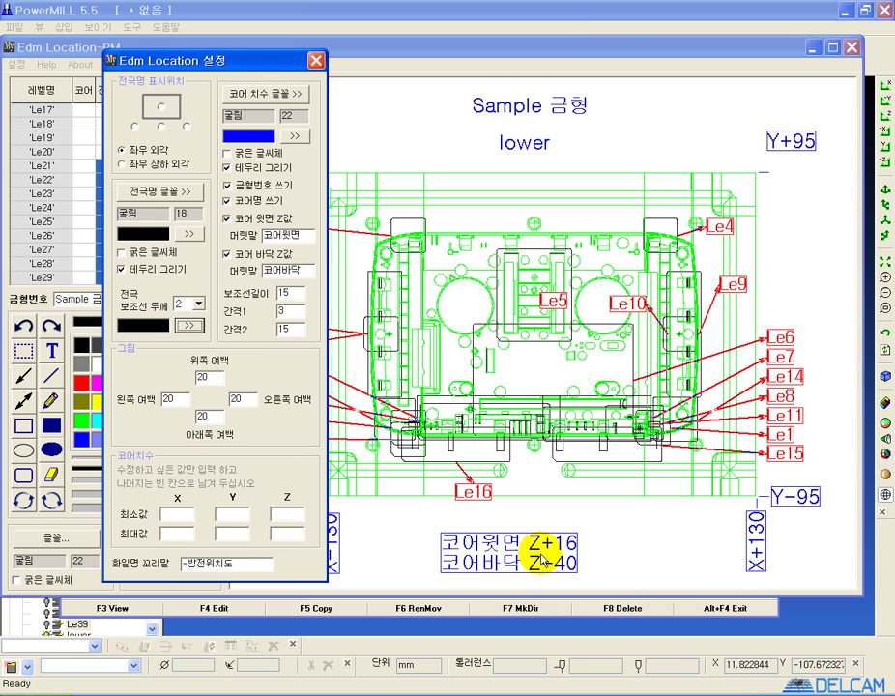
{"action": "left_click", "coordinate": [274, 94]}
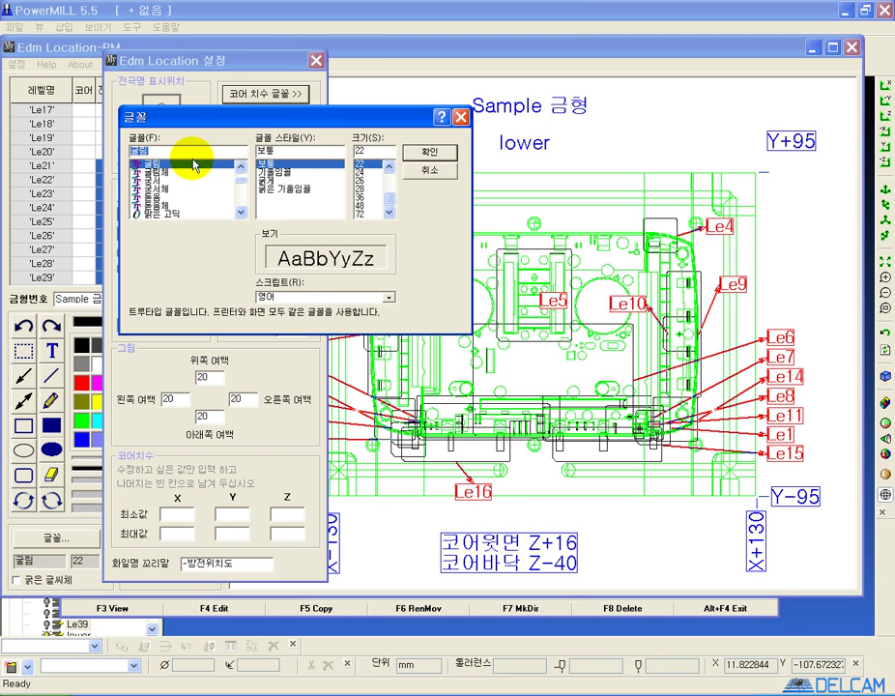
{"action": "left_click", "coordinate": [433, 170]}
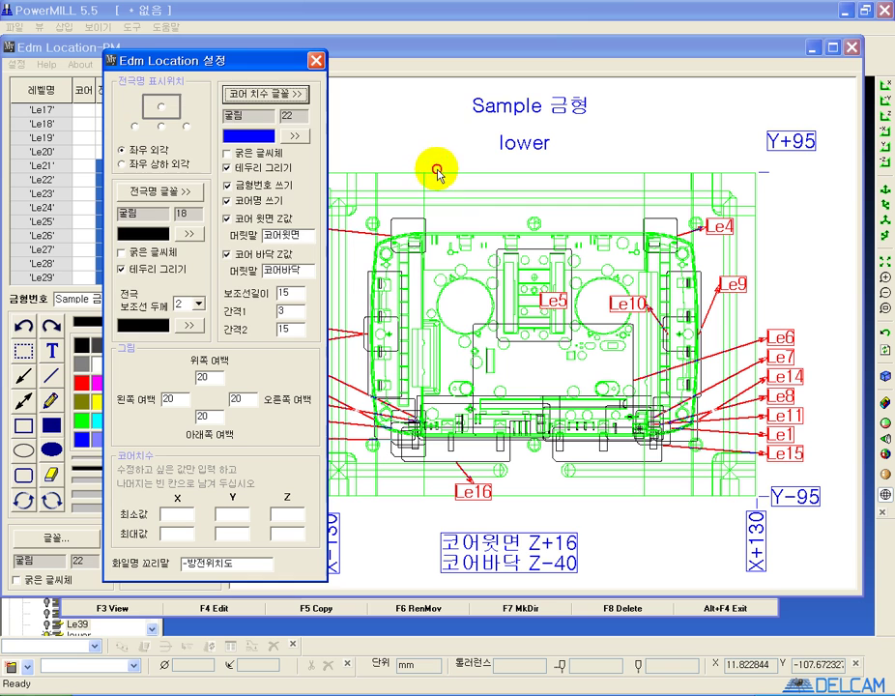
{"action": "left_click", "coordinate": [295, 141]}
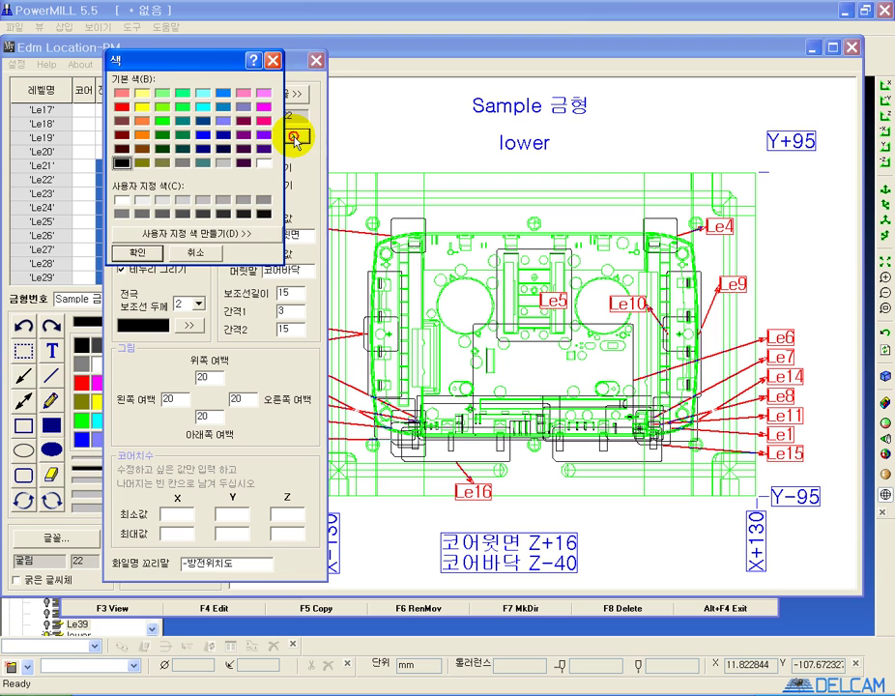
{"action": "left_click", "coordinate": [123, 161]}
{"action": "left_click", "coordinate": [136, 247]}
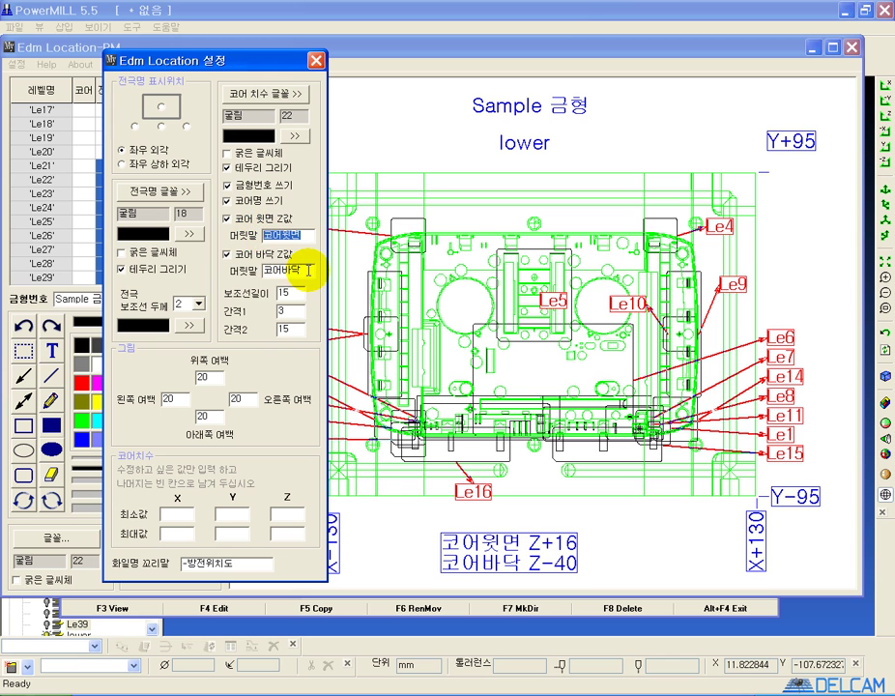
- Check the core top and bottom Z prefixes, set the core's minimum X dimension to -139, and close the settings
{"action": "left_click_drag", "start_coordinate": [307, 271], "coordinate": [252, 265]}
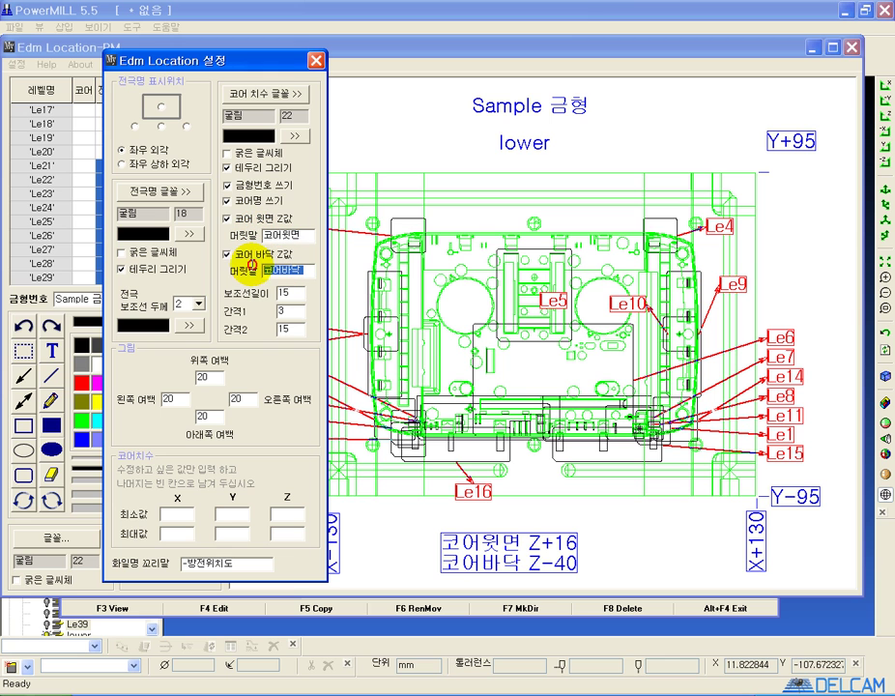
{"action": "double_click", "coordinate": [301, 234]}
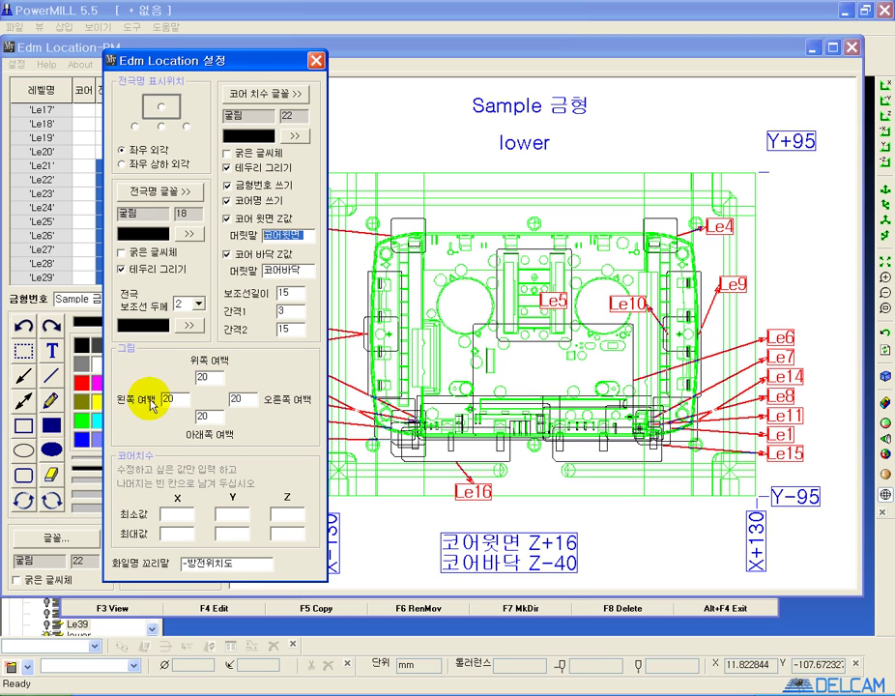
{"action": "left_click_drag", "start_coordinate": [158, 63], "coordinate": [14, 55]}
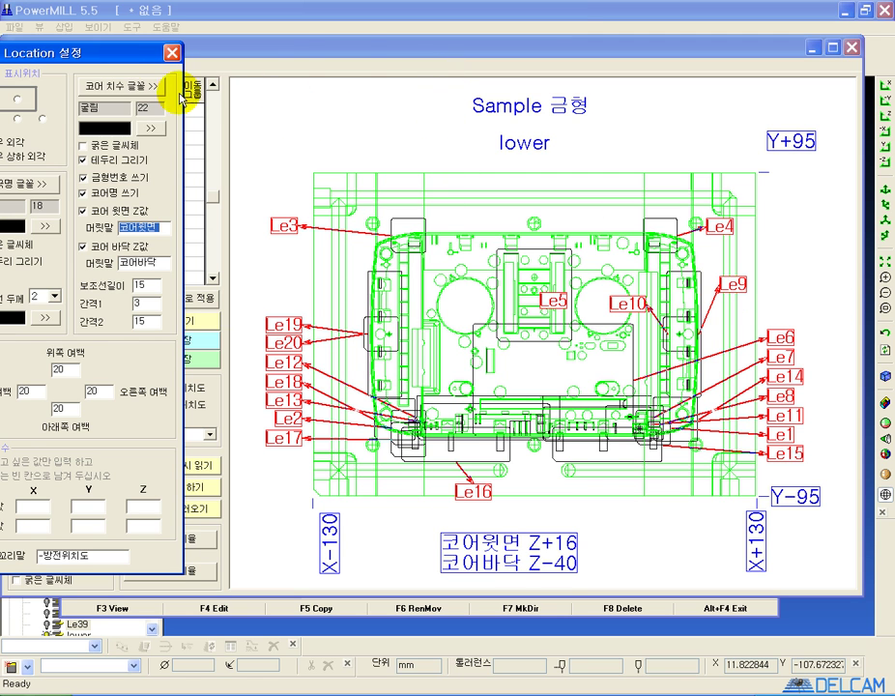
{"action": "left_click_drag", "start_coordinate": [118, 53], "coordinate": [303, 48]}
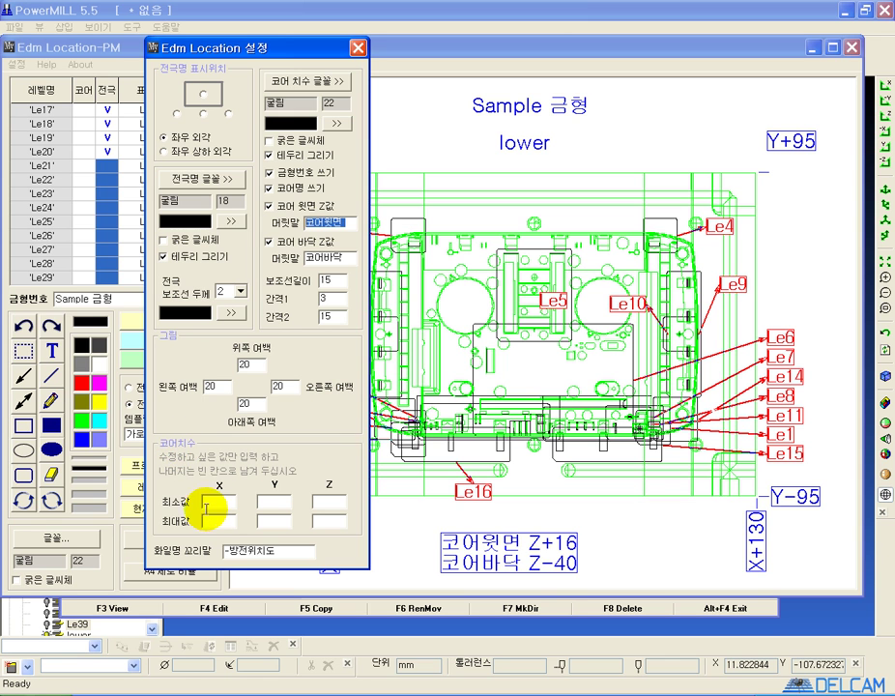
{"action": "left_click_drag", "start_coordinate": [234, 46], "coordinate": [118, 33]}
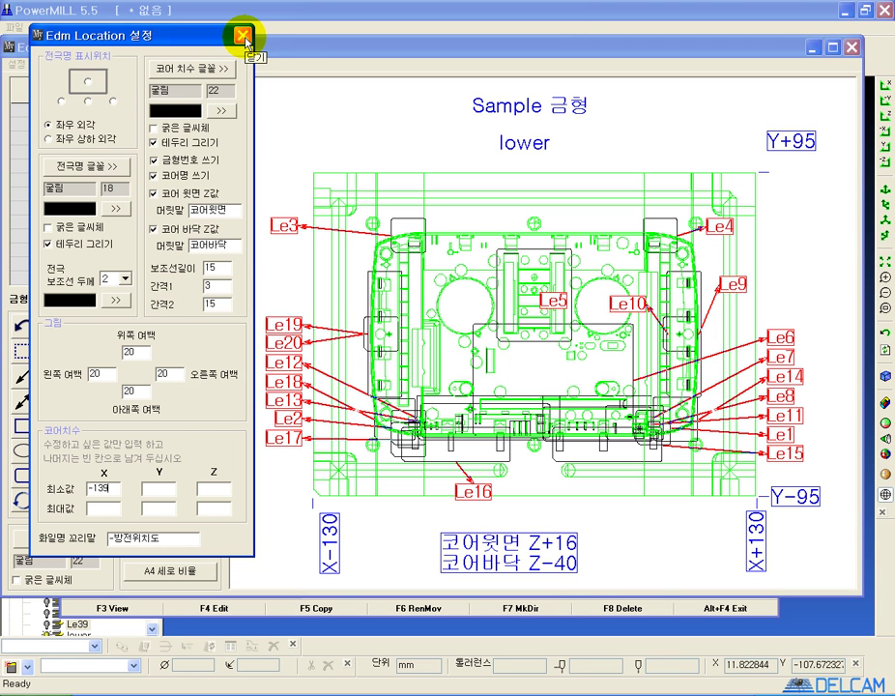
{"action": "left_click", "coordinate": [244, 39]}
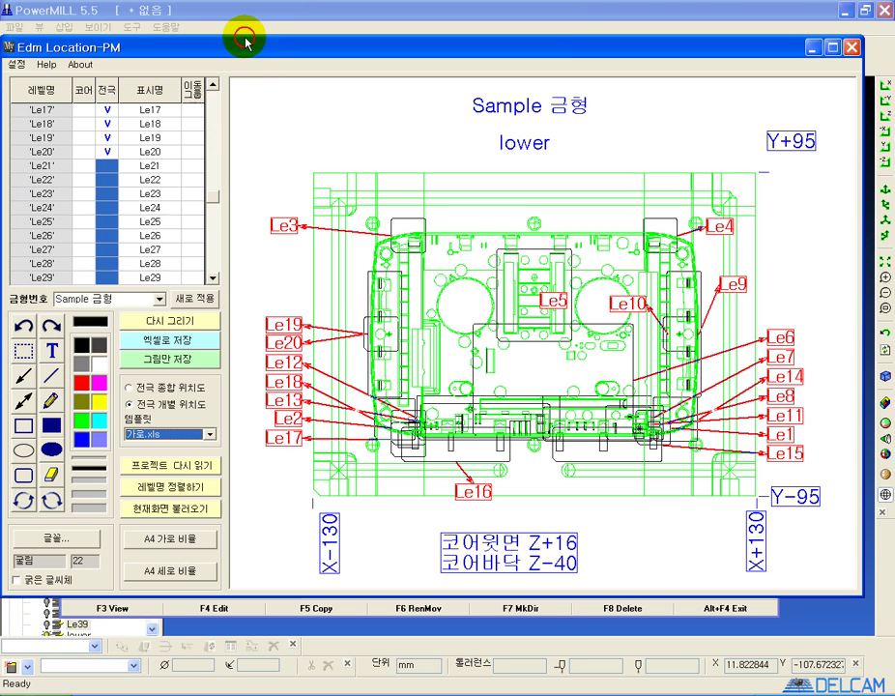
- Redraw the location drawing with the current settings, and clear the core's minimum X dimension in the Edm Location settings
{"action": "left_click", "coordinate": [172, 327]}
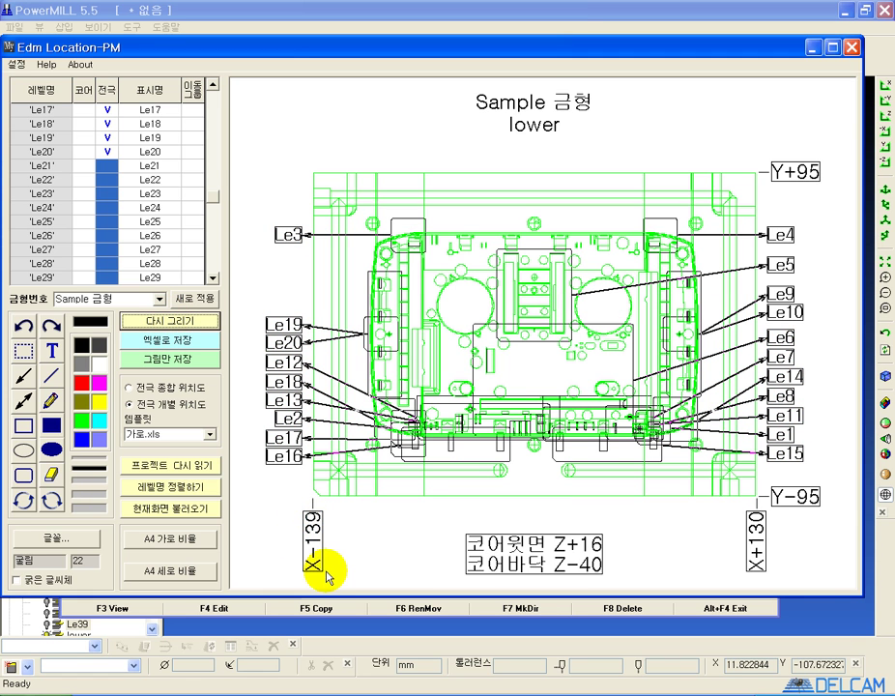
{"action": "left_click", "coordinate": [15, 64]}
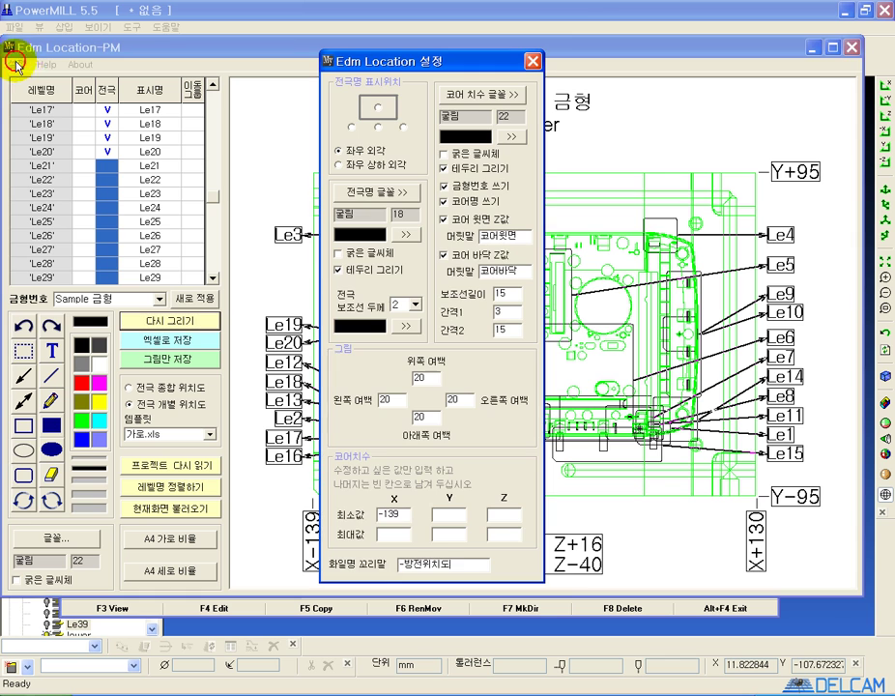
{"action": "left_click_drag", "start_coordinate": [402, 516], "coordinate": [358, 514]}
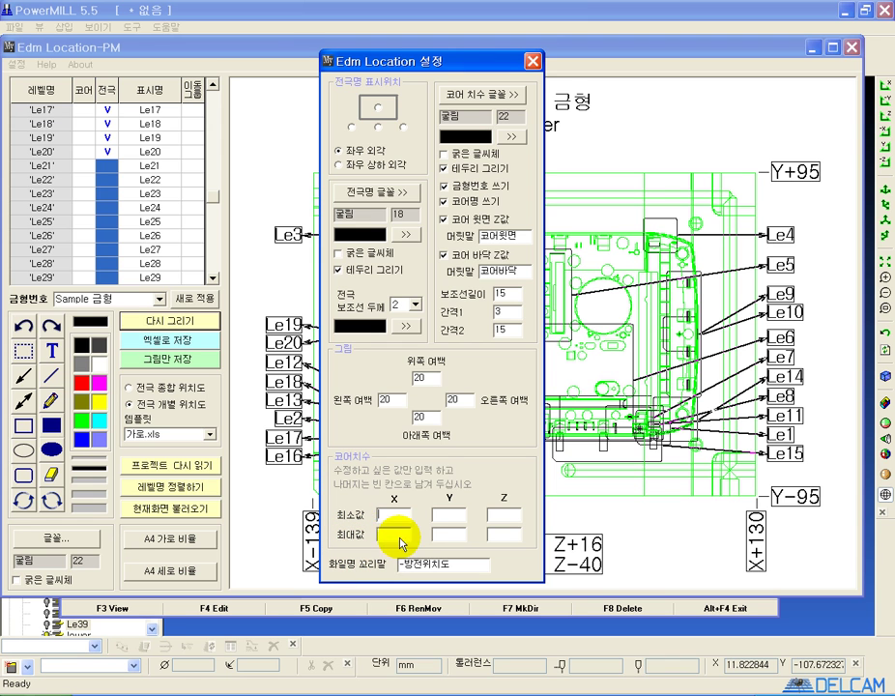
- Set both the electrode name colour and the electrode auxiliary line colour to red
{"action": "left_click", "coordinate": [406, 235]}
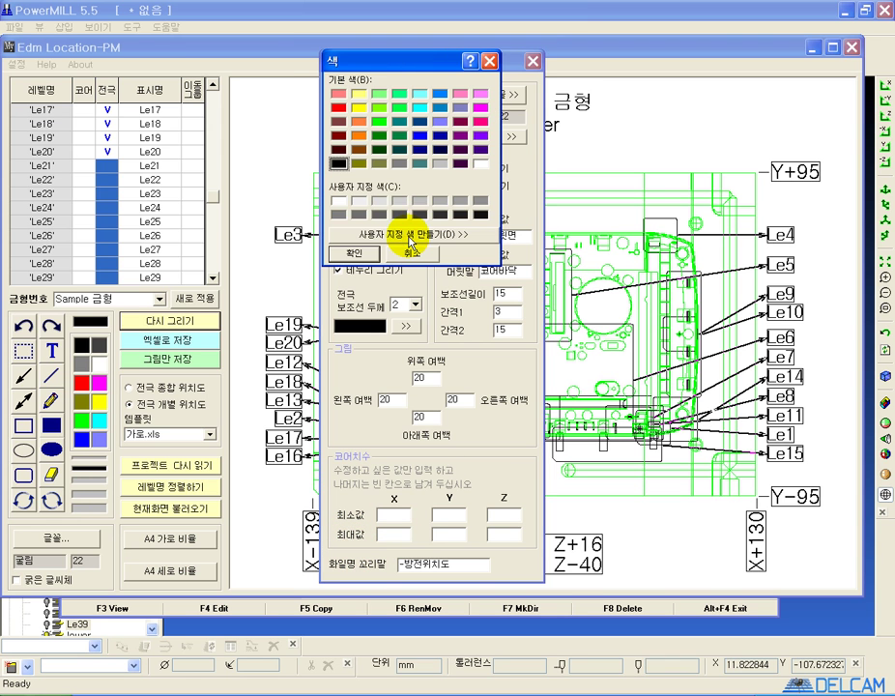
{"action": "left_click", "coordinate": [339, 107]}
{"action": "left_click", "coordinate": [348, 253]}
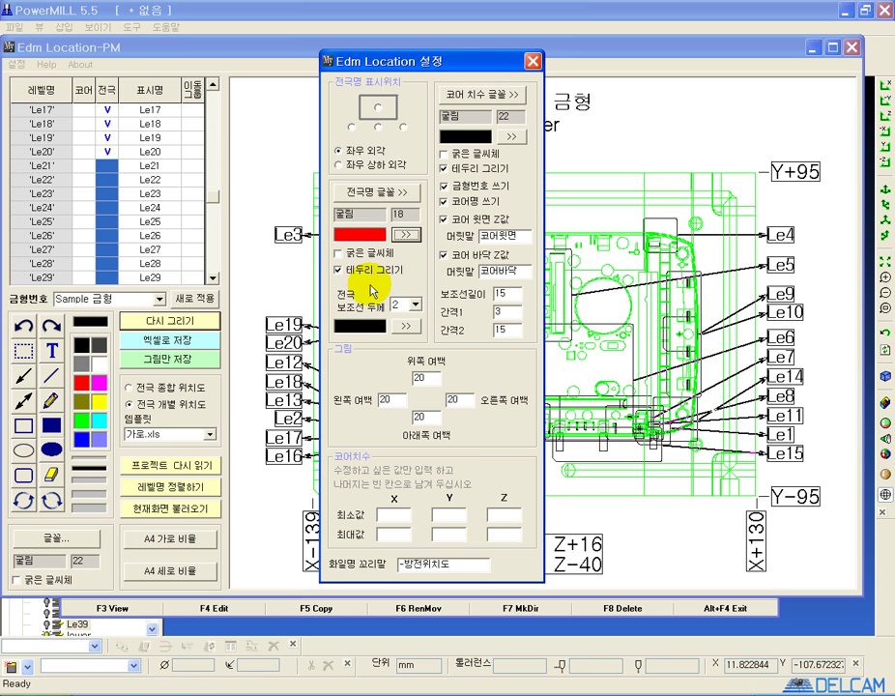
{"action": "left_click", "coordinate": [404, 329]}
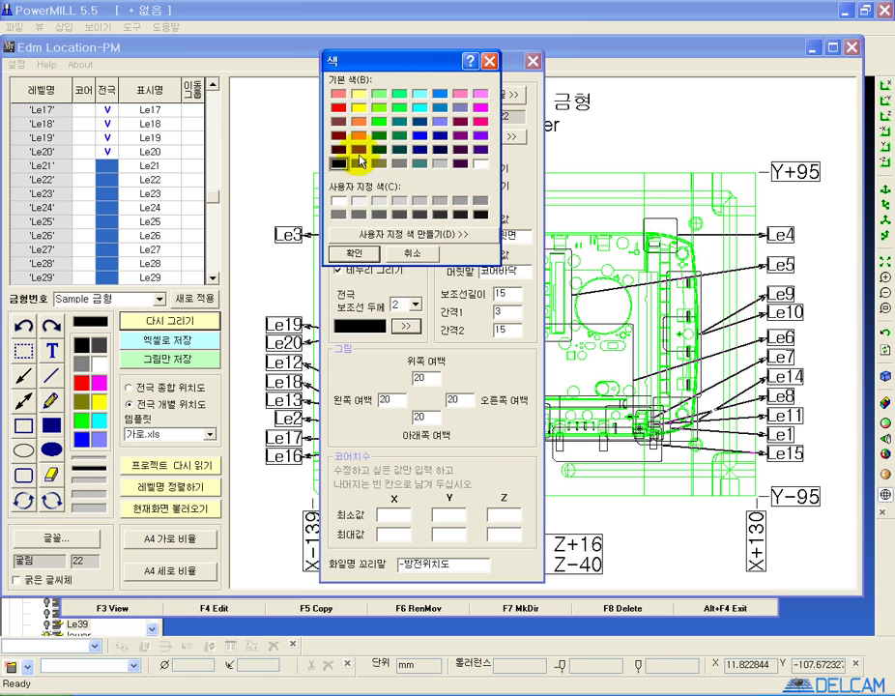
{"action": "left_click", "coordinate": [339, 107]}
{"action": "left_click", "coordinate": [350, 251]}
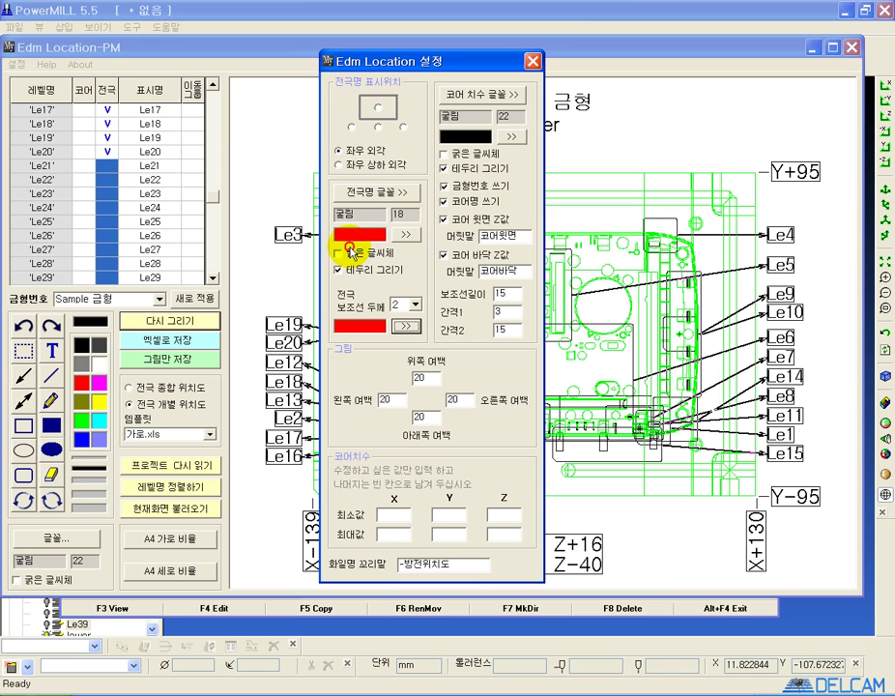
- Set the core dimension text colour to blue and close the settings
{"action": "left_click", "coordinate": [510, 134]}
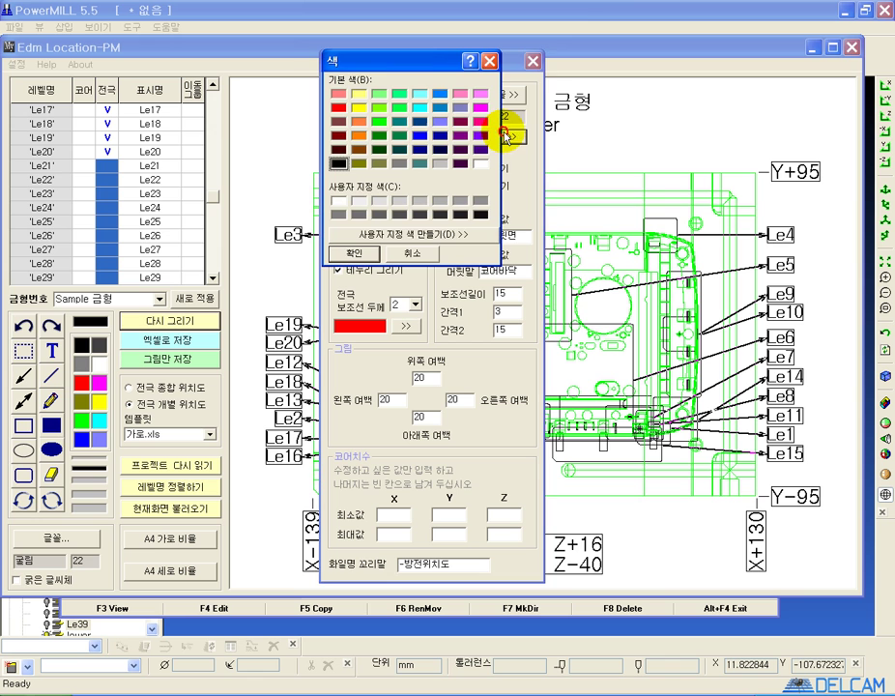
{"action": "left_click", "coordinate": [421, 135]}
{"action": "left_click", "coordinate": [355, 256]}
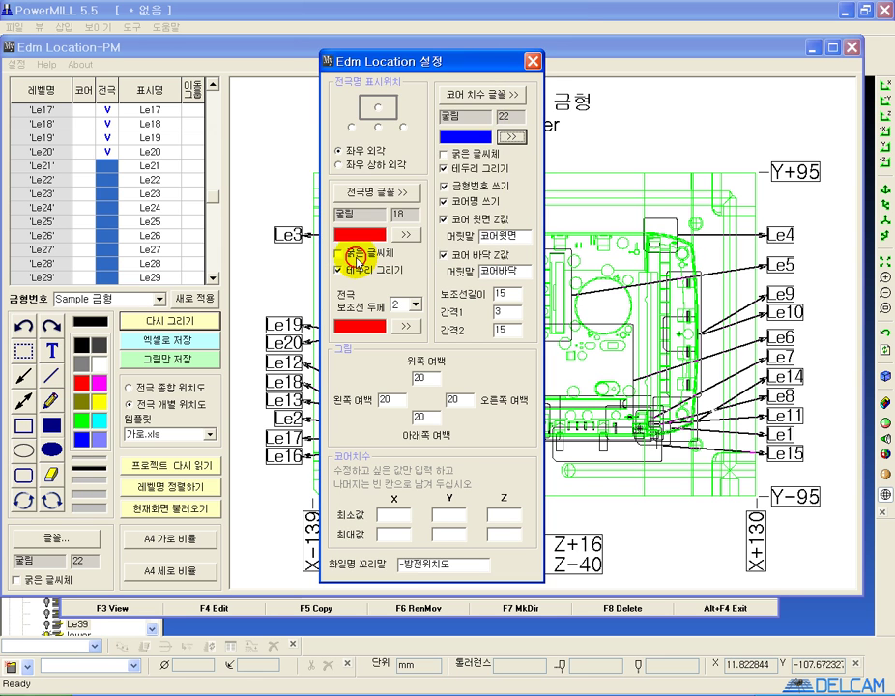
{"action": "left_click", "coordinate": [533, 60]}
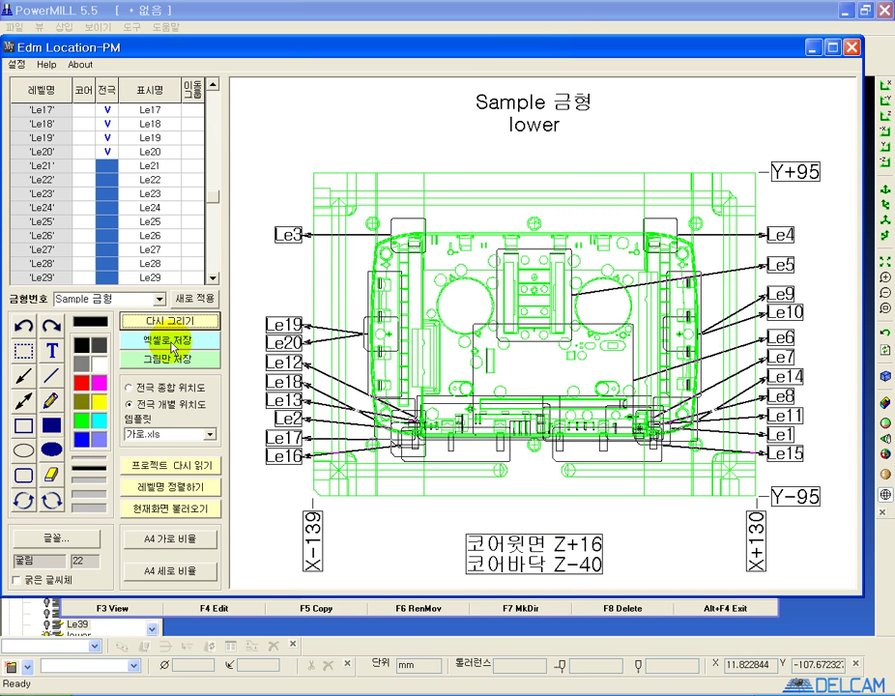
- Check the file name suffix in the settings and how the proposed image file name is composed, without saving the image
{"action": "left_click", "coordinate": [16, 65]}
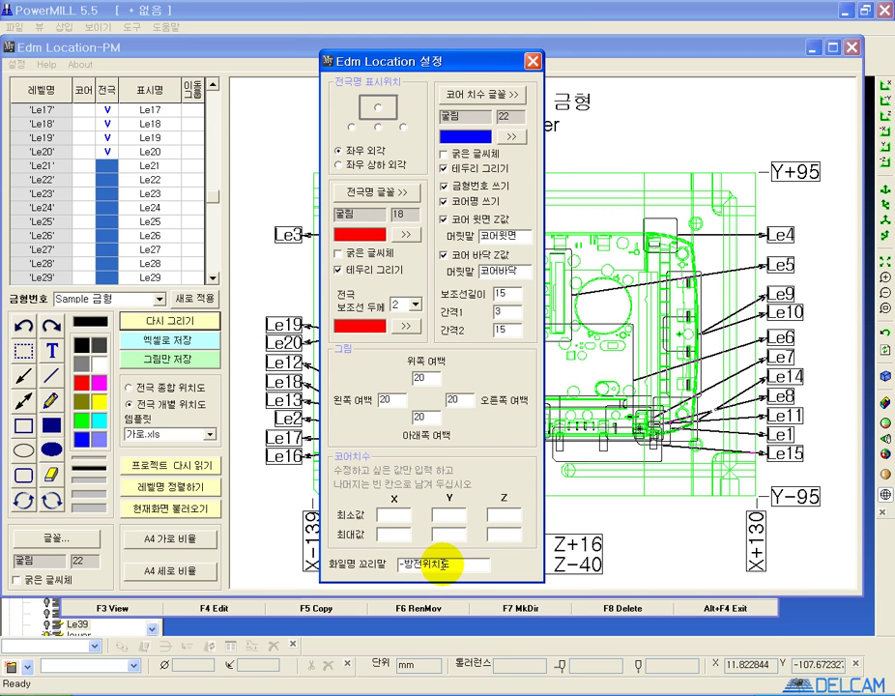
{"action": "left_click", "coordinate": [533, 61]}
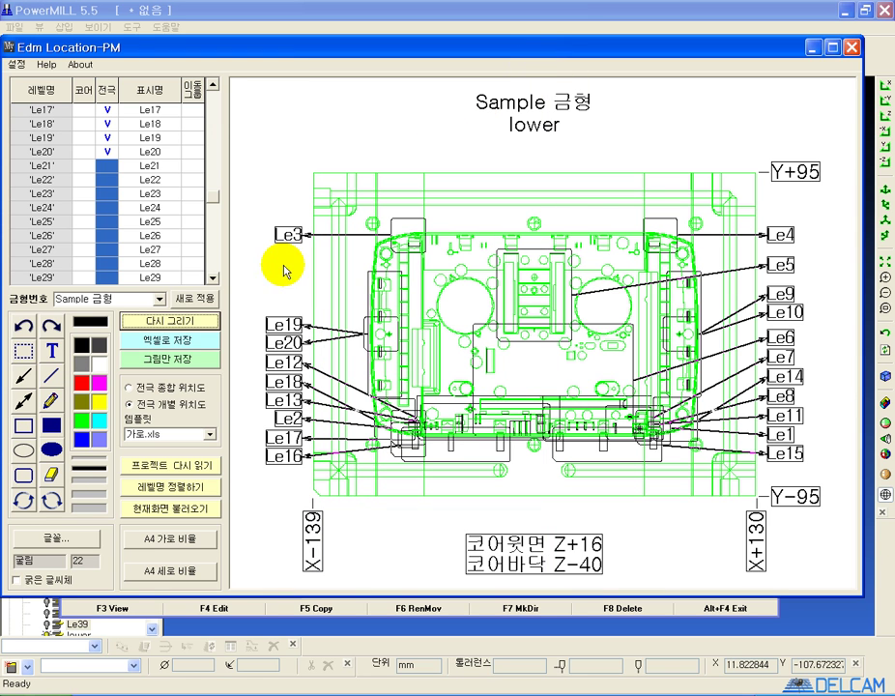
{"action": "left_click", "coordinate": [170, 359]}
{"action": "left_click", "coordinate": [319, 258]}
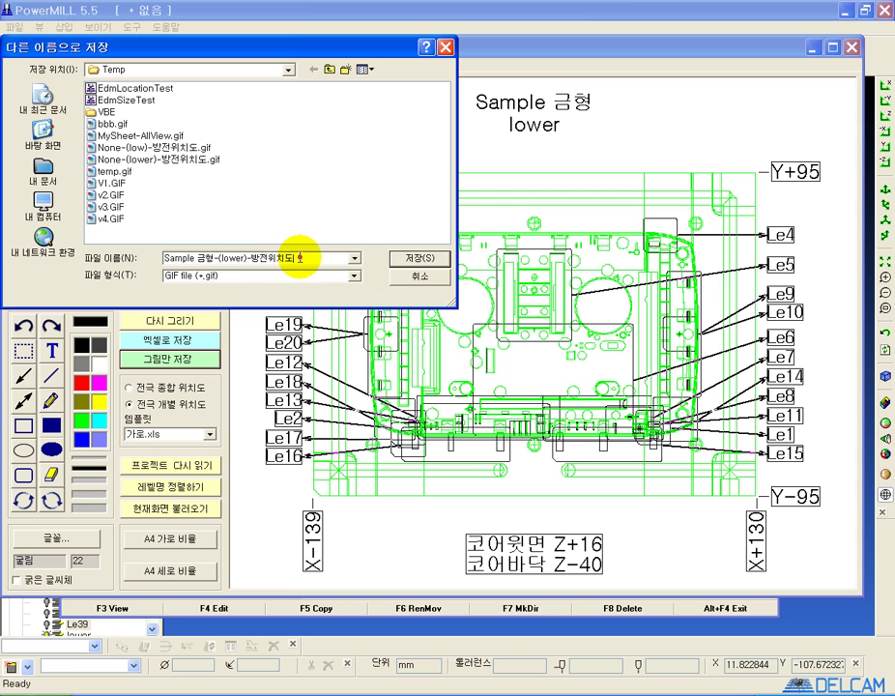
{"action": "left_click_drag", "start_coordinate": [212, 258], "coordinate": [159, 259]}
{"action": "left_click_drag", "start_coordinate": [244, 258], "coordinate": [299, 258]}
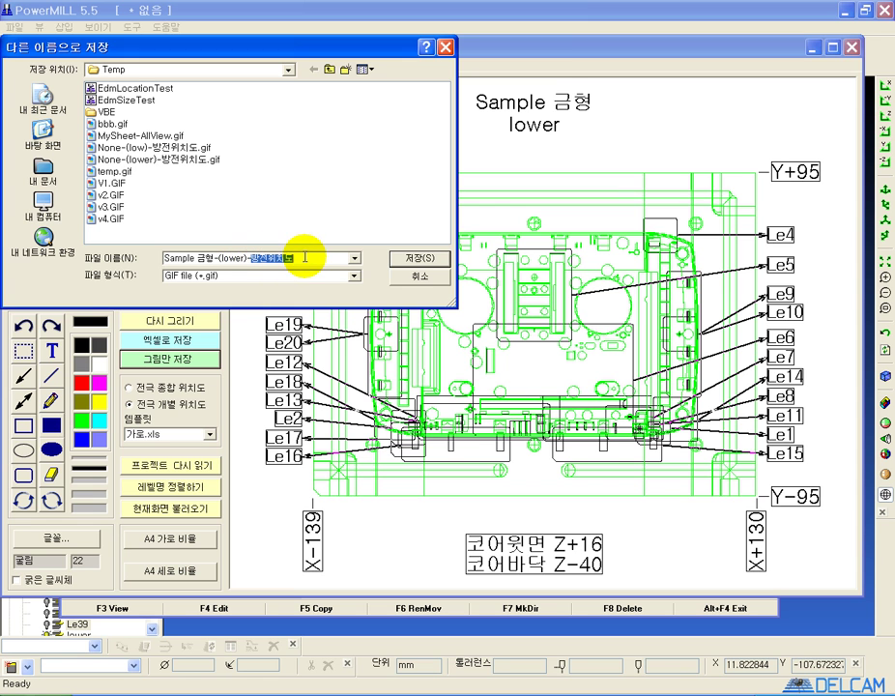
{"action": "left_click", "coordinate": [419, 280]}
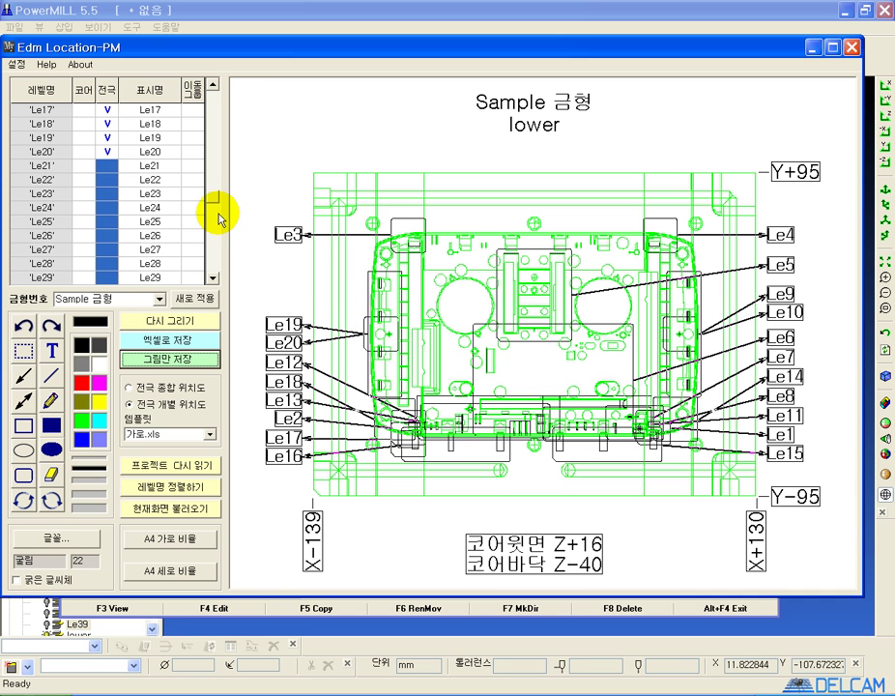
- Change the display name of Le2 to A2 and continue the numbering down through Le8 as A3 to A8
{"action": "left_click_drag", "start_coordinate": [214, 199], "coordinate": [213, 114]}
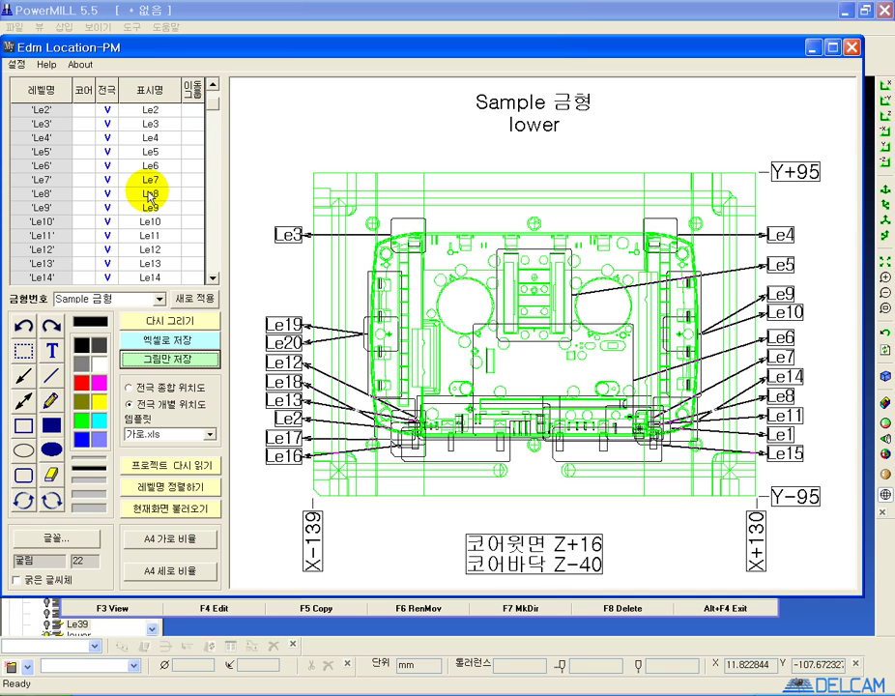
{"action": "left_click", "coordinate": [152, 111]}
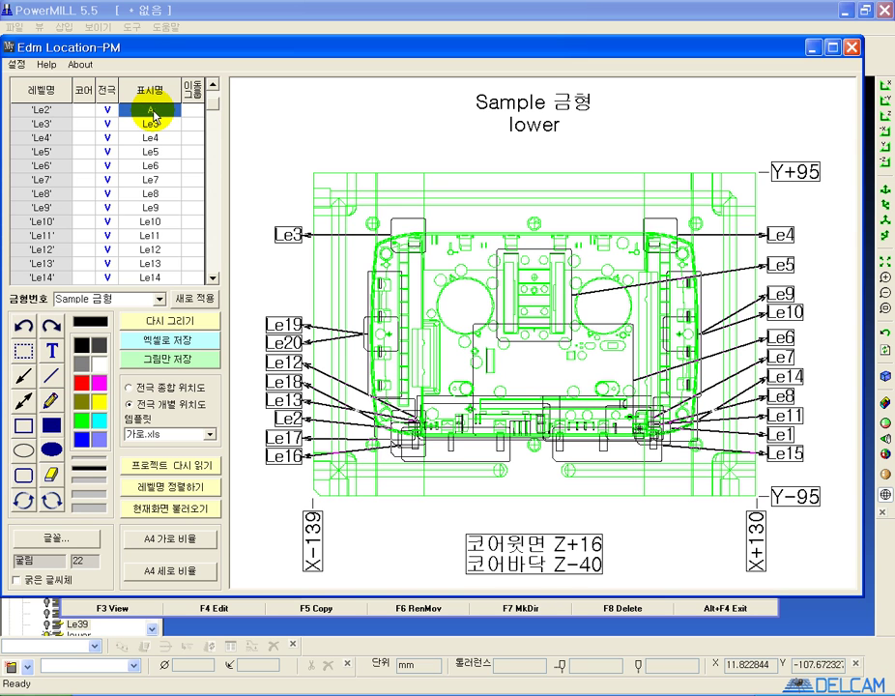
{"action": "scroll", "coordinate": [154, 144], "scroll_direction": "up", "scroll_amount": 1}
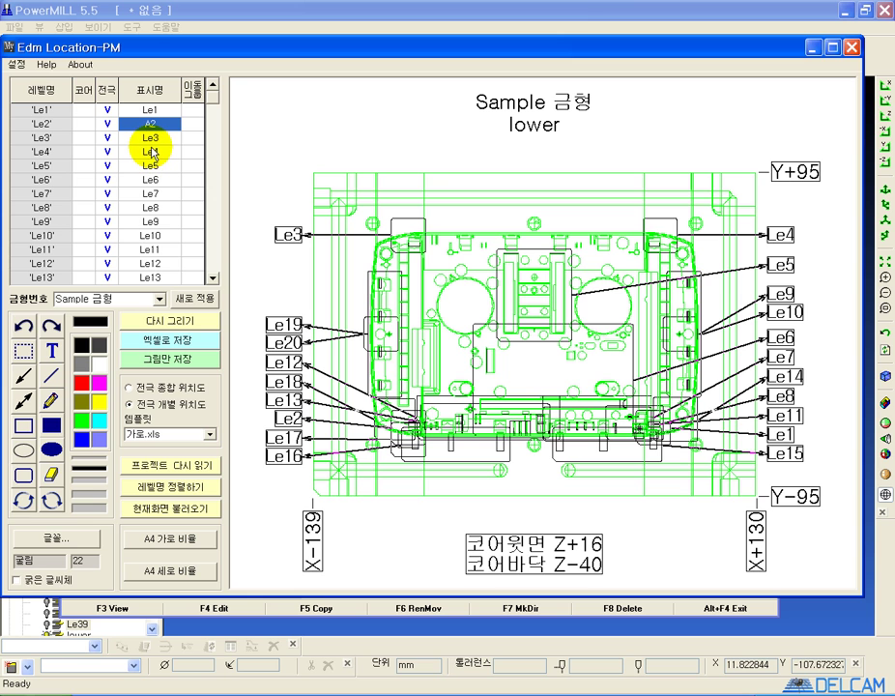
{"action": "left_click_drag", "start_coordinate": [155, 125], "coordinate": [167, 217]}
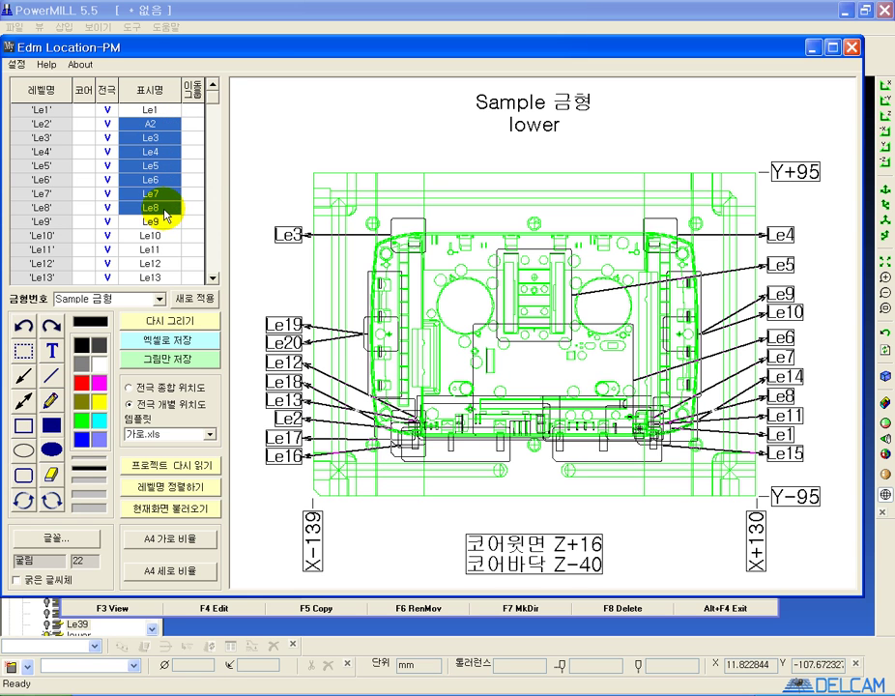
{"action": "right_click", "coordinate": [167, 217]}
{"action": "left_click", "coordinate": [197, 237]}
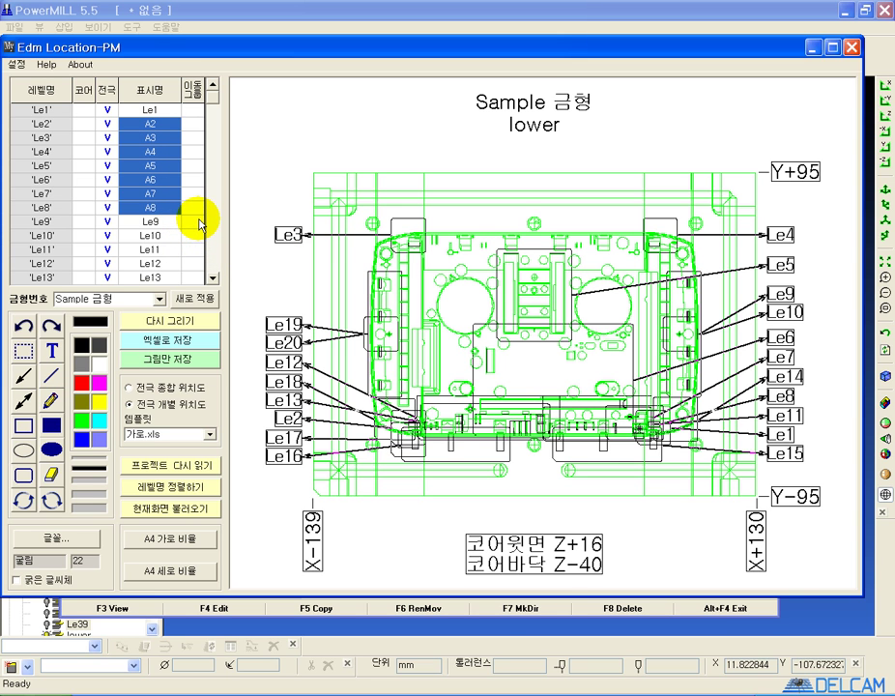
- Move the Le3, Le19 and Le20 labels higher, and redraw the drawing with the new display names and colours
{"action": "left_click_drag", "start_coordinate": [282, 237], "coordinate": [287, 176]}
{"action": "left_click_drag", "start_coordinate": [285, 325], "coordinate": [274, 264]}
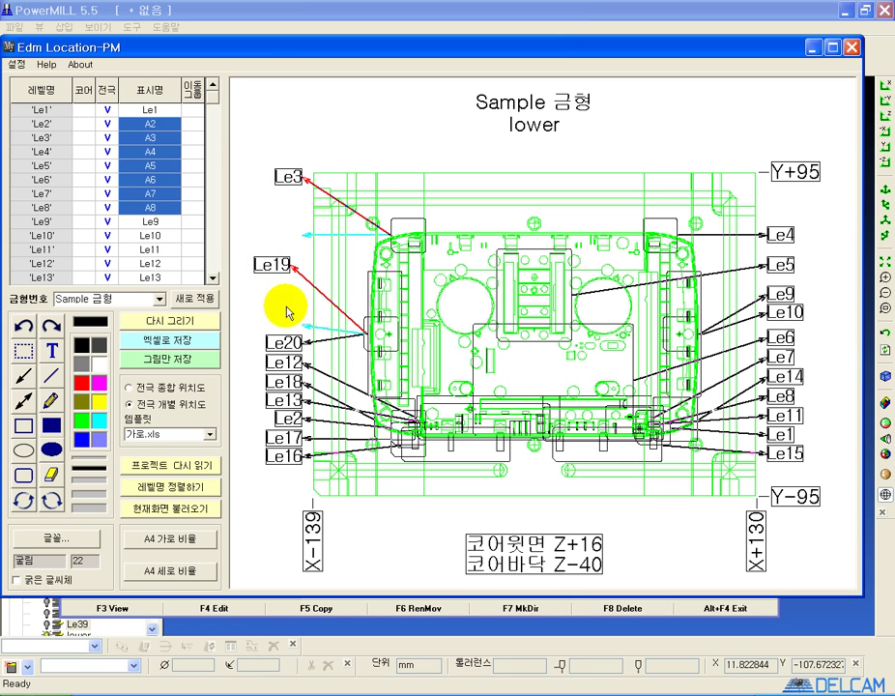
{"action": "left_click_drag", "start_coordinate": [280, 344], "coordinate": [277, 318]}
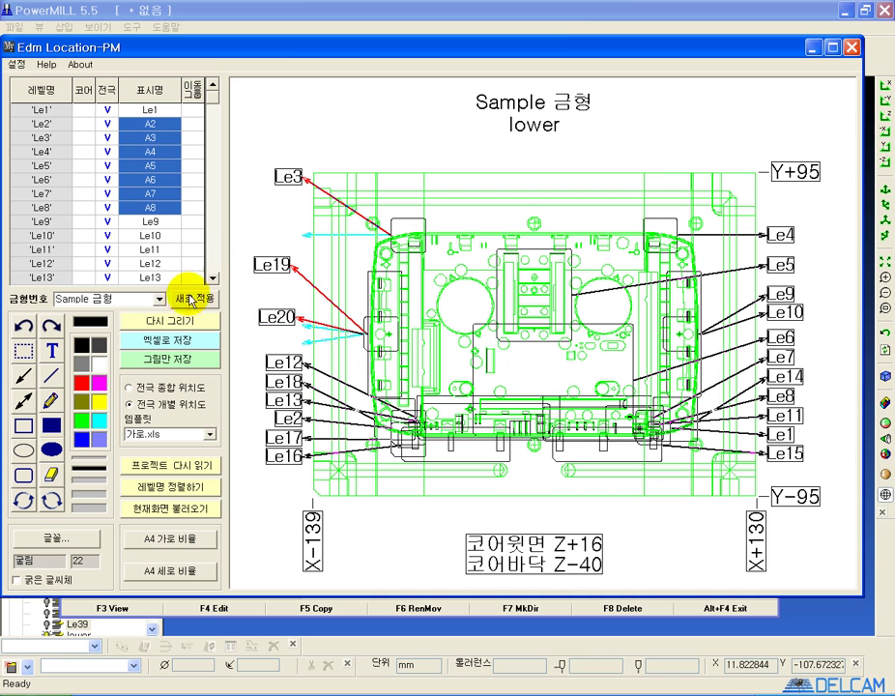
{"action": "left_click", "coordinate": [174, 319]}
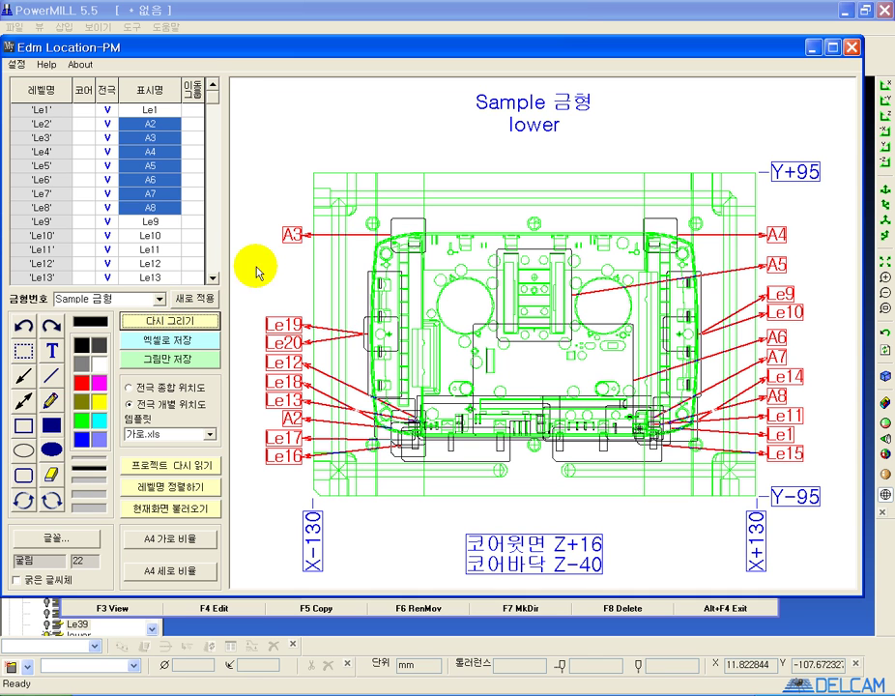
- Spread out the A3, Le19, Le20, Le12, Le18, Le17 and Le16 labels beside the core, and raise the core Z note slightly
{"action": "left_click_drag", "start_coordinate": [296, 232], "coordinate": [287, 192]}
{"action": "mouse_move", "coordinate": [285, 325]}
{"action": "left_mouse_down"}
{"action": "mouse_move", "coordinate": [279, 277]}
{"action": "mouse_move", "coordinate": [280, 319]}
{"action": "left_mouse_up"}
{"action": "mouse_move", "coordinate": [281, 362]}
{"action": "left_mouse_down"}
{"action": "mouse_move", "coordinate": [272, 343]}
{"action": "mouse_move", "coordinate": [270, 380]}
{"action": "left_mouse_up"}
{"action": "left_click_drag", "start_coordinate": [285, 463], "coordinate": [269, 513]}
{"action": "left_click_drag", "start_coordinate": [280, 438], "coordinate": [275, 466]}
{"action": "left_click_drag", "start_coordinate": [537, 546], "coordinate": [543, 531]}
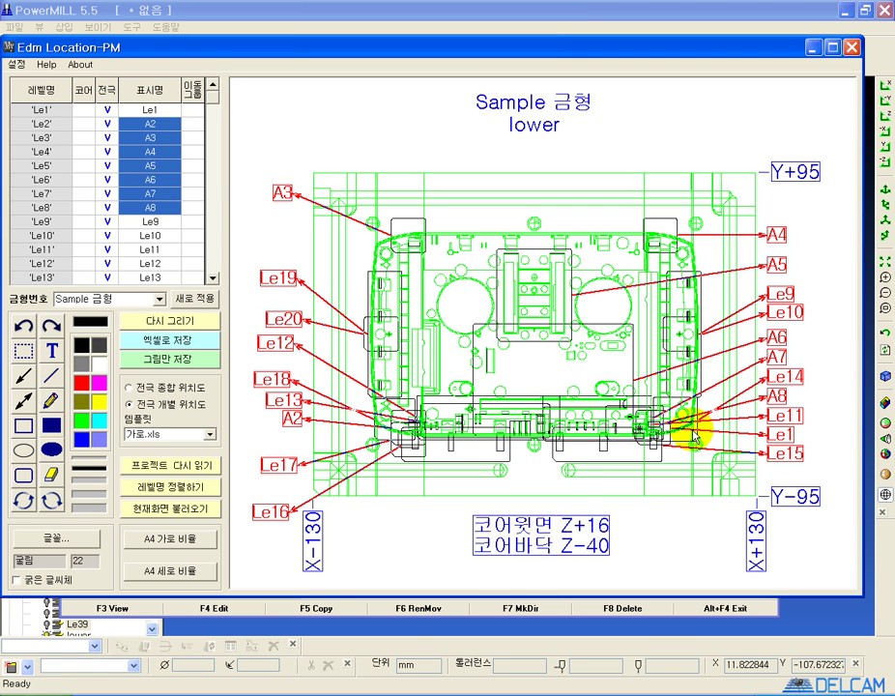
- Place the A4 and A3 labels above their electrodes and Le9 slightly higher, and shift the lower and Sample 금형 titles down
{"action": "left_click_drag", "start_coordinate": [783, 230], "coordinate": [780, 210]}
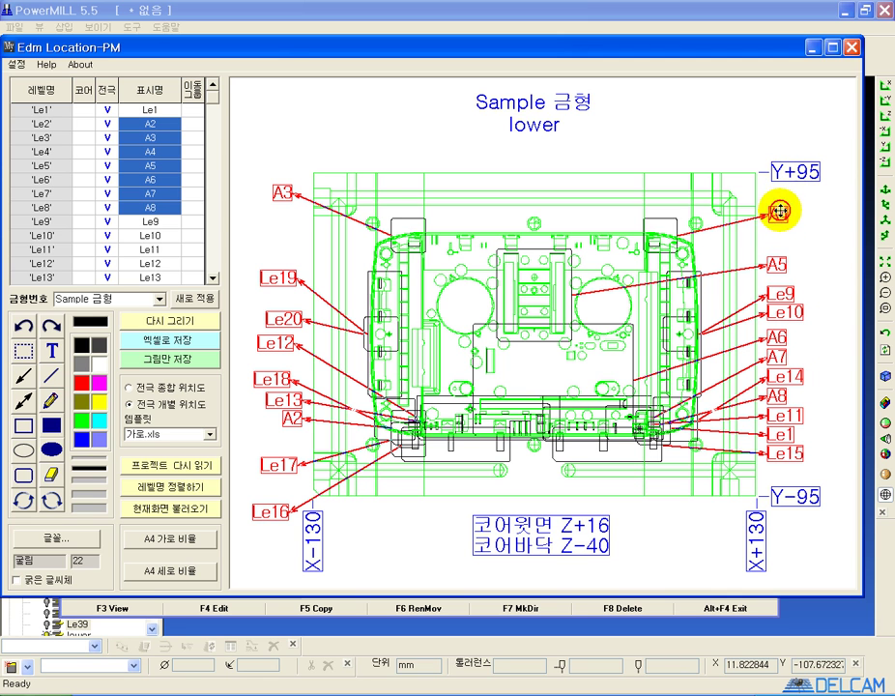
{"action": "left_click_drag", "start_coordinate": [782, 294], "coordinate": [782, 282]}
{"action": "left_click_drag", "start_coordinate": [778, 215], "coordinate": [642, 152]}
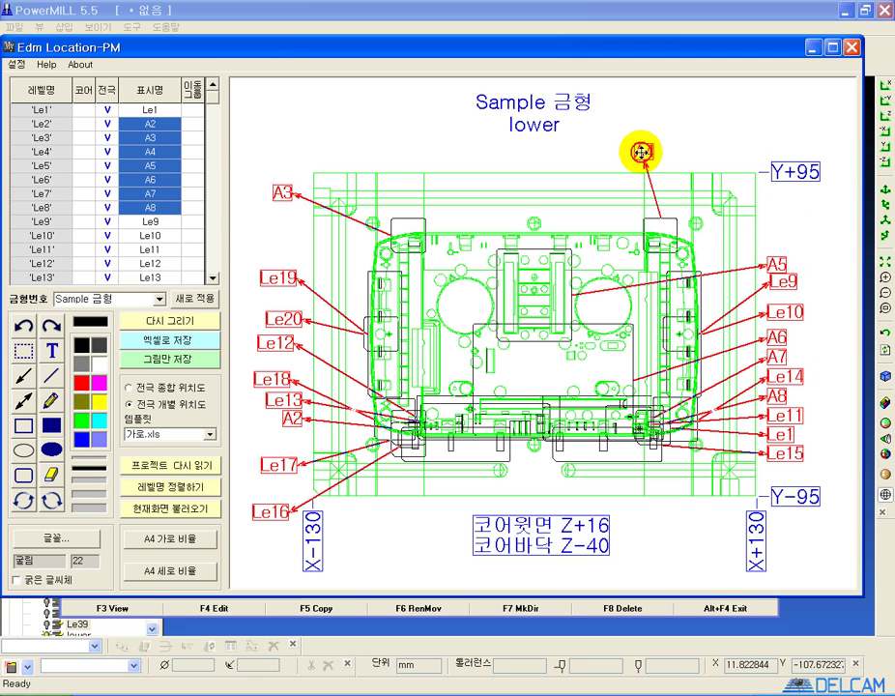
{"action": "left_click_drag", "start_coordinate": [283, 192], "coordinate": [399, 191]}
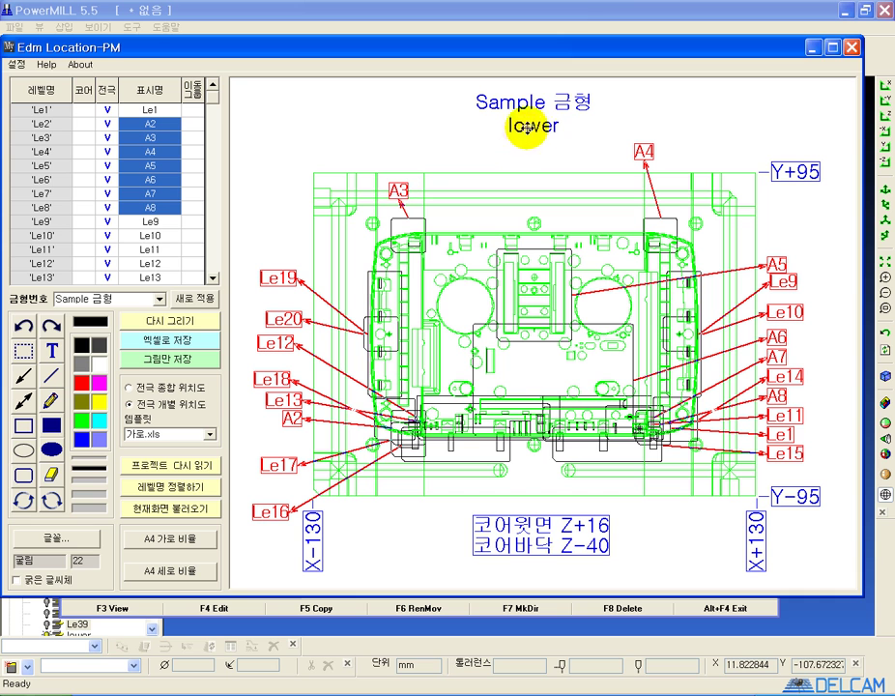
{"action": "left_click_drag", "start_coordinate": [522, 124], "coordinate": [515, 156]}
{"action": "mouse_move", "coordinate": [522, 103]}
{"action": "left_mouse_down"}
{"action": "mouse_move", "coordinate": [515, 77]}
{"action": "mouse_move", "coordinate": [517, 122]}
{"action": "left_mouse_up"}
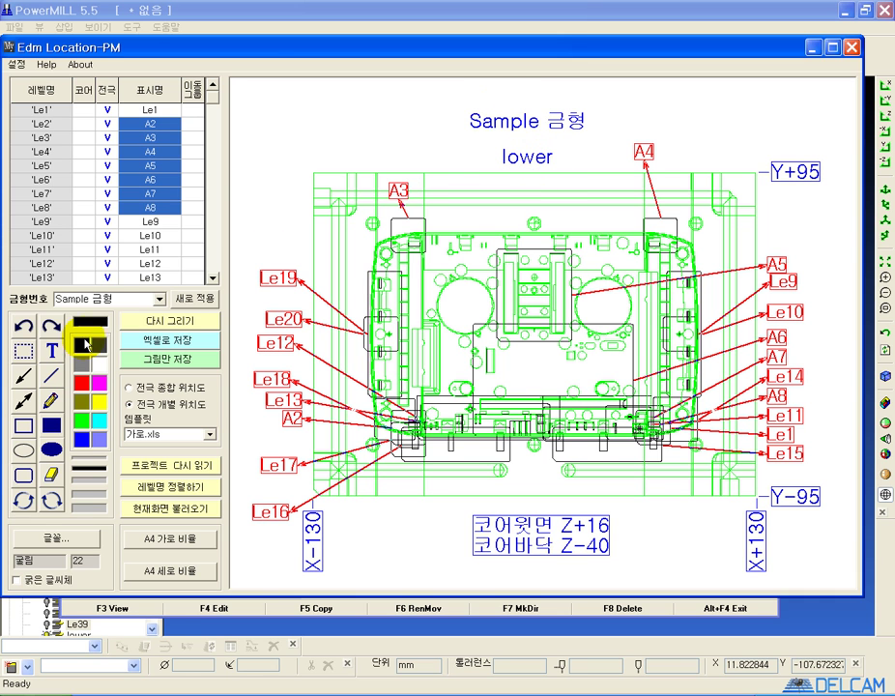
- Change the mold number to NC1234 and apply it to the drawing title
{"action": "left_click", "coordinate": [161, 300]}
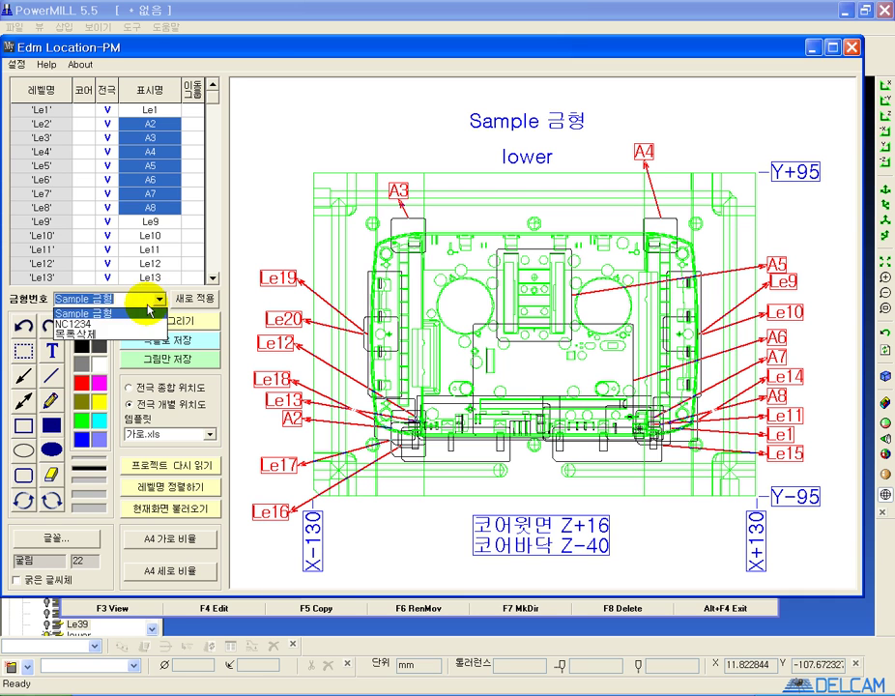
{"action": "left_click", "coordinate": [96, 325]}
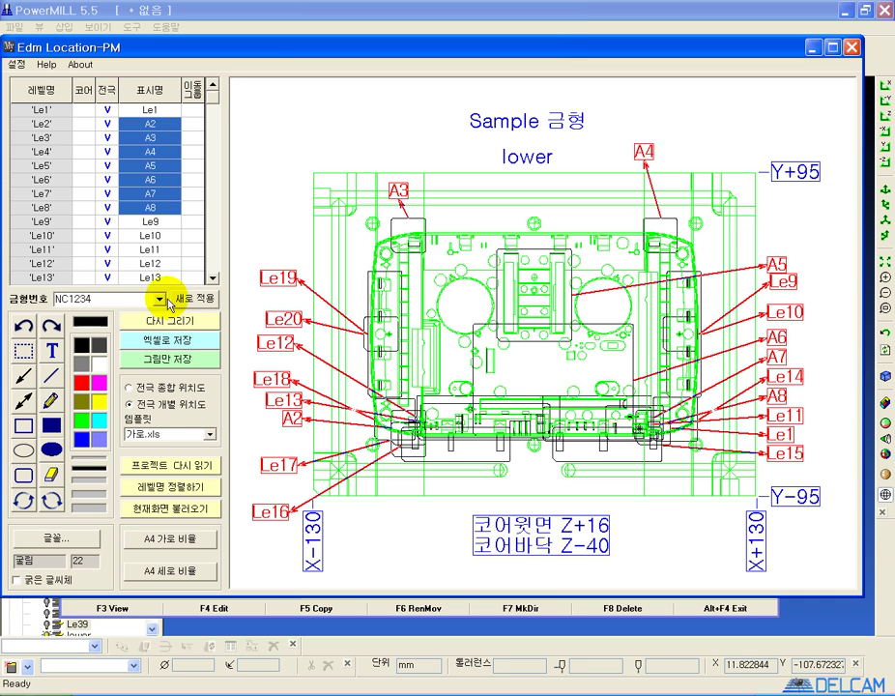
{"action": "double_click", "coordinate": [85, 300]}
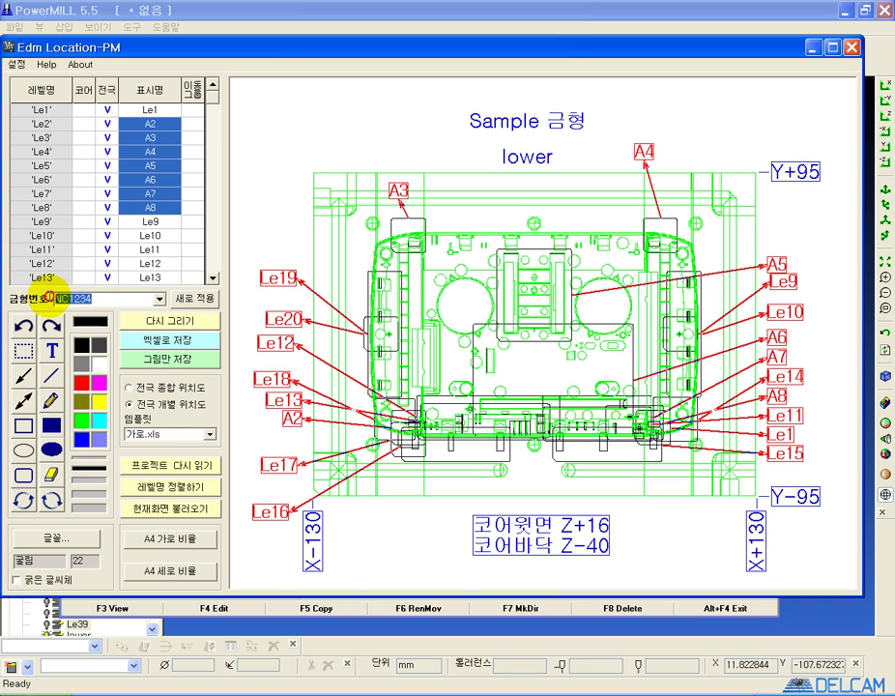
{"action": "left_click", "coordinate": [193, 299]}
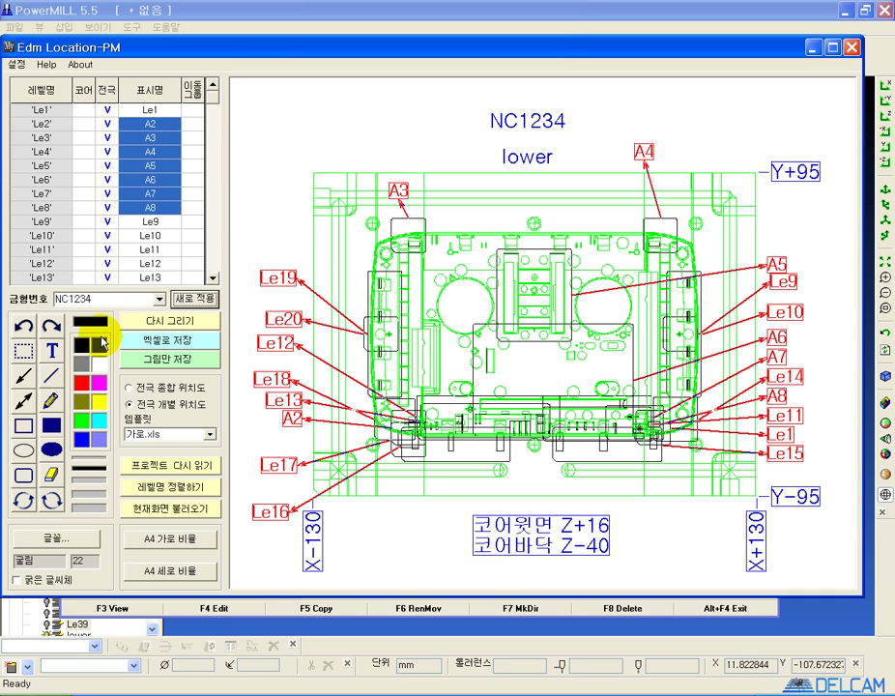
- Redraw the drawing with the thickest line option, and set the line thickness back to the second thinnest option
{"action": "left_click", "coordinate": [83, 508]}
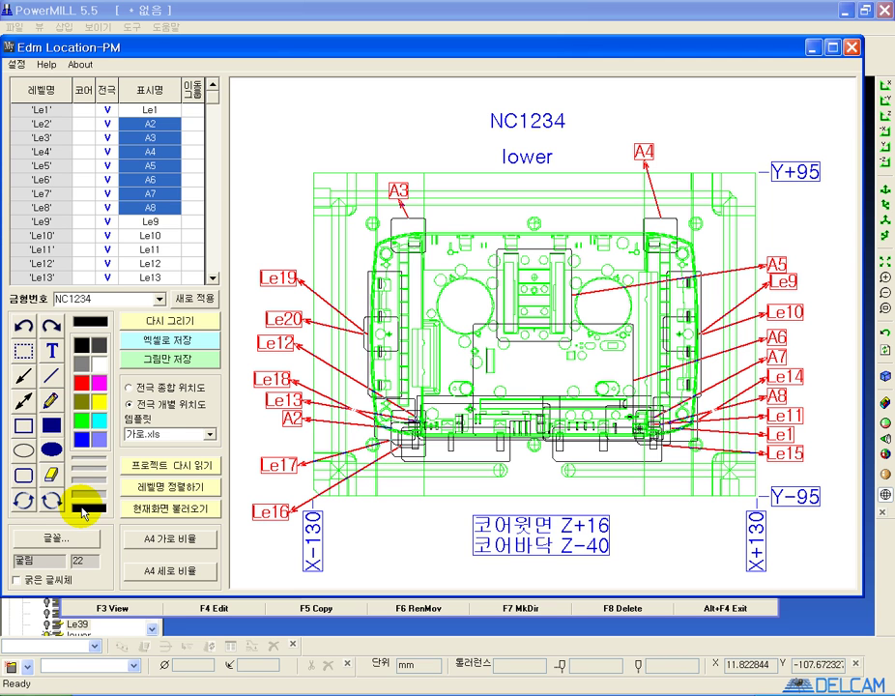
{"action": "left_click", "coordinate": [172, 322]}
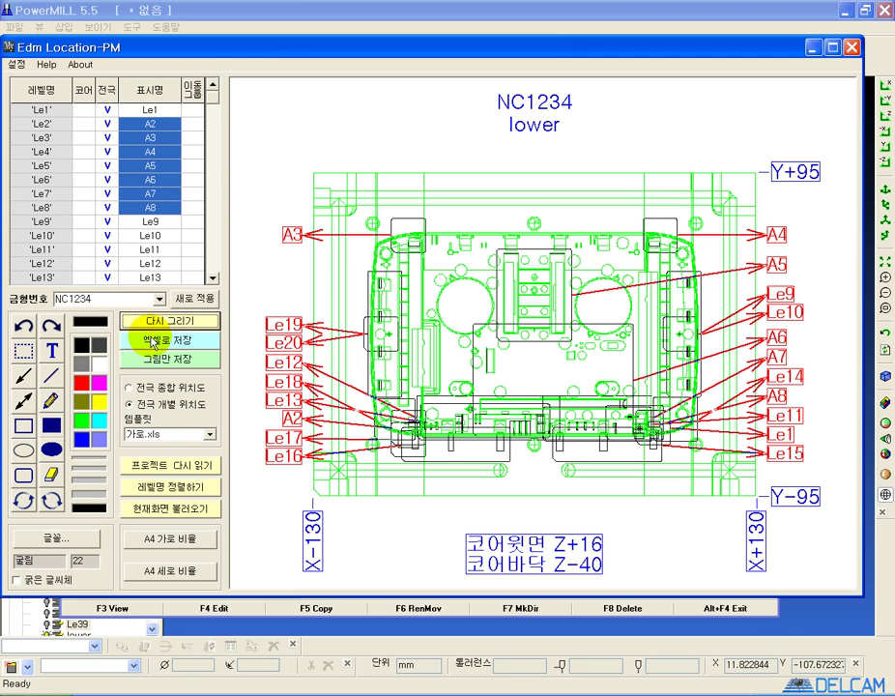
{"action": "left_click", "coordinate": [93, 470]}
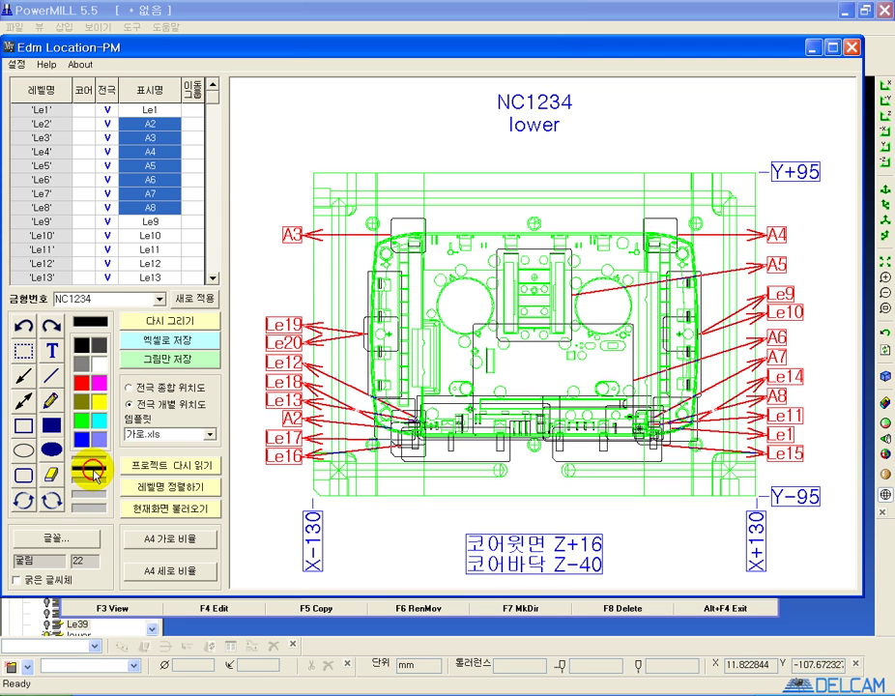
- Redraw the drawing, and assign move group 1 to Le1 through A3, b to A4 through A7, and c to A8 through Le11
{"action": "left_click", "coordinate": [179, 322]}
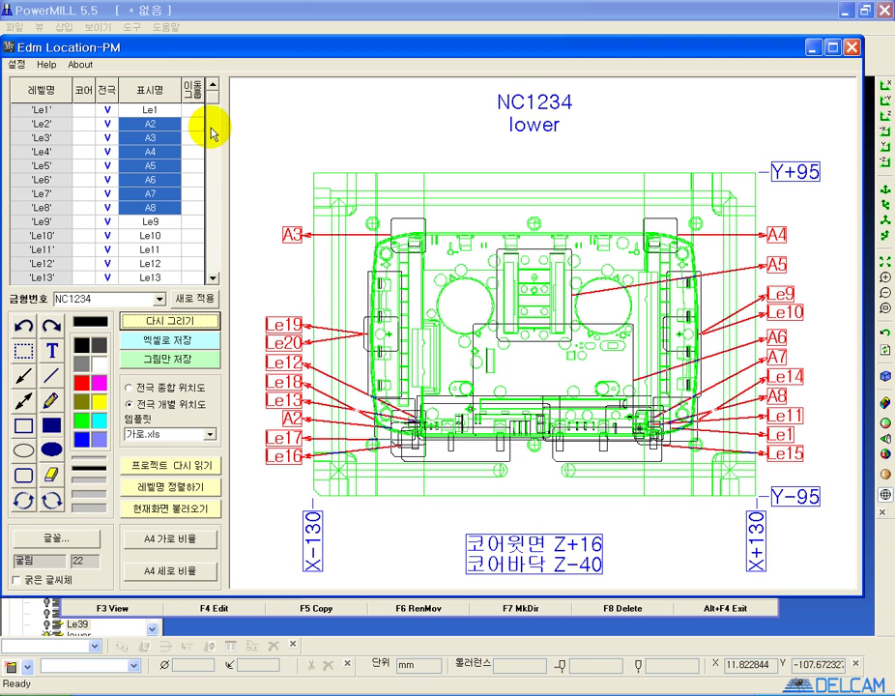
{"action": "scroll", "coordinate": [216, 97], "scroll_direction": "down", "scroll_amount": 1}
{"action": "scroll", "coordinate": [215, 92], "scroll_direction": "up", "scroll_amount": 1}
{"action": "left_click_drag", "start_coordinate": [197, 115], "coordinate": [197, 151]}
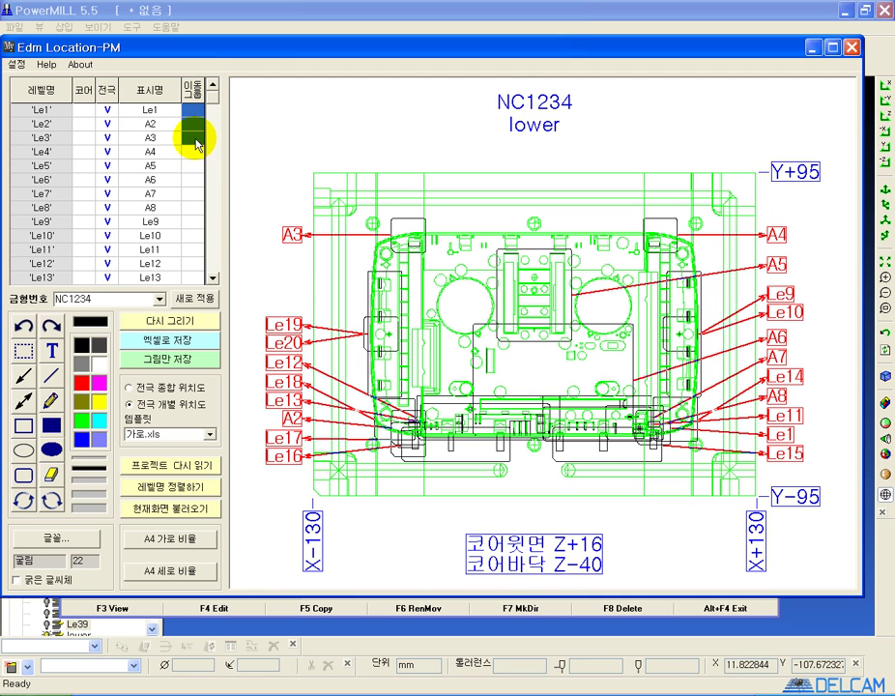
{"action": "left_click_drag", "start_coordinate": [196, 155], "coordinate": [197, 257]}
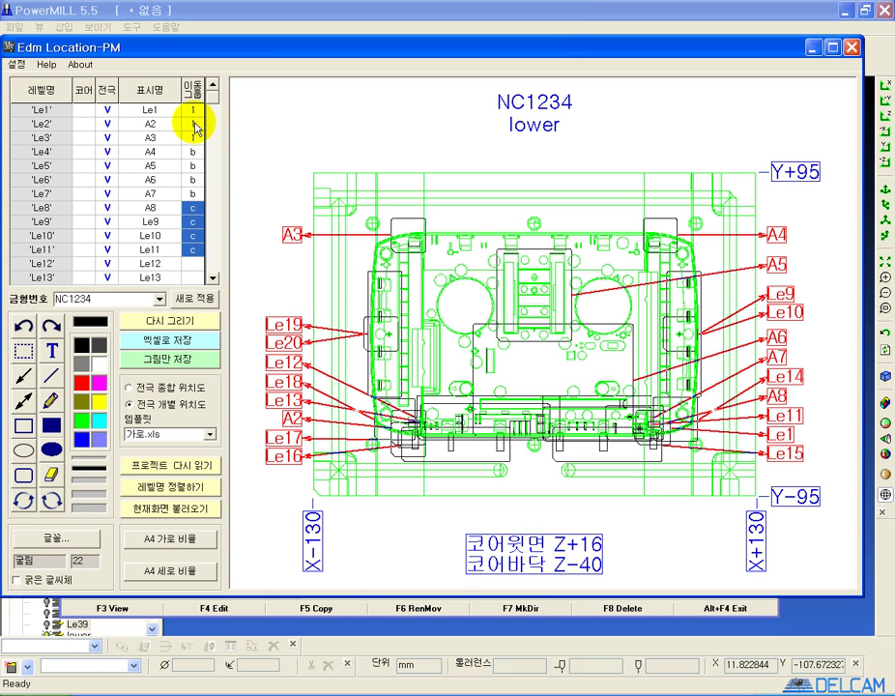
- Review the electrodes Le1 through A7 that belong to move groups 1 and b
{"action": "left_click", "coordinate": [152, 110]}
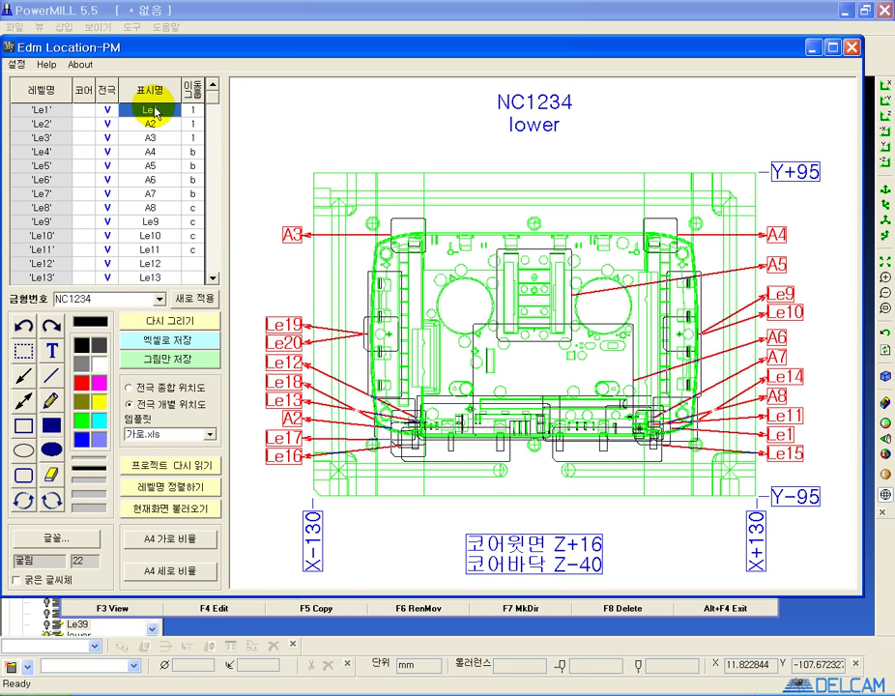
{"action": "left_click", "coordinate": [155, 125]}
{"action": "left_click", "coordinate": [160, 139]}
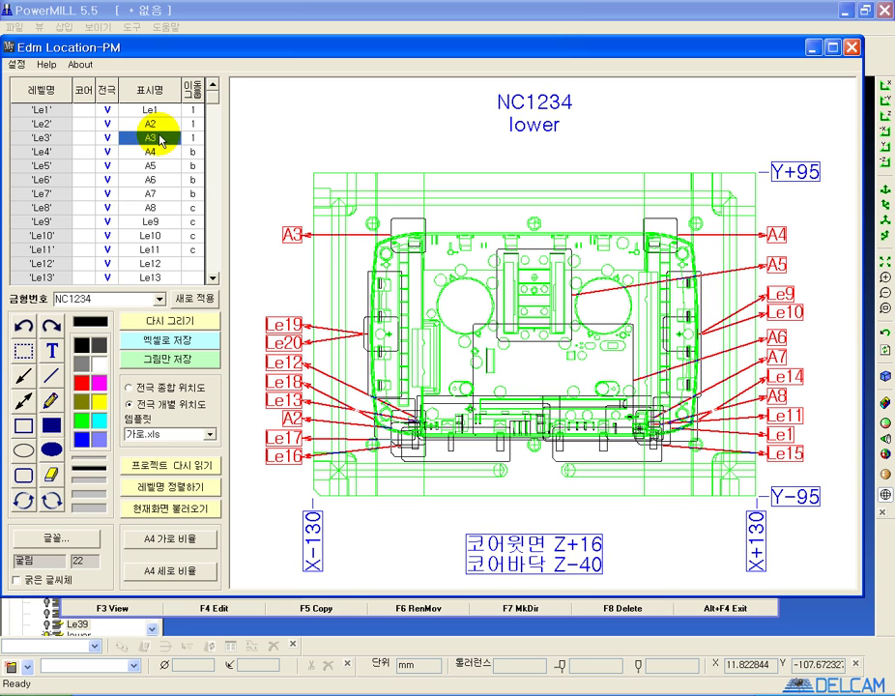
{"action": "left_click", "coordinate": [162, 152]}
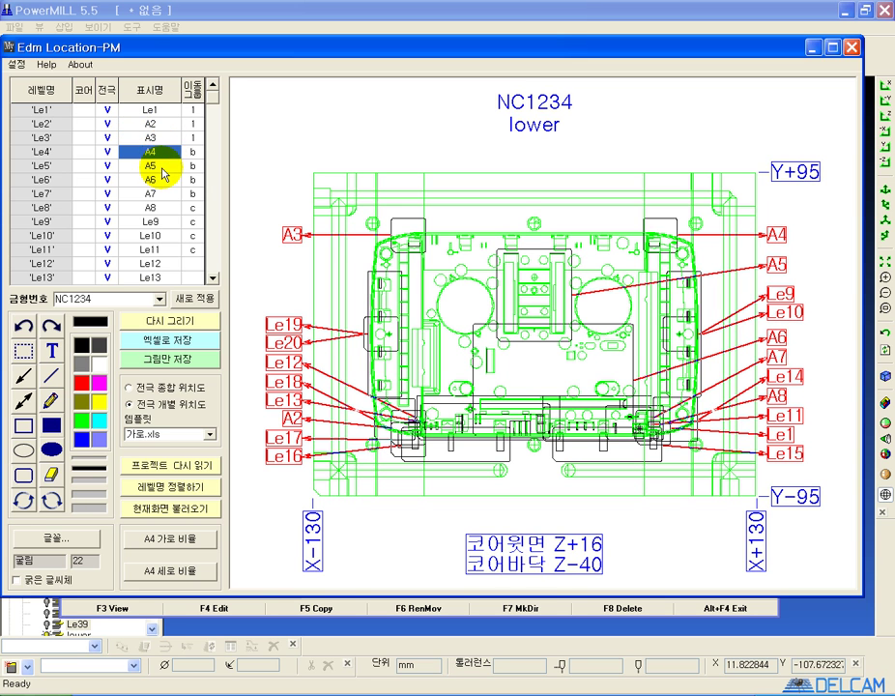
{"action": "left_click", "coordinate": [163, 165]}
{"action": "left_click", "coordinate": [162, 180]}
{"action": "left_click", "coordinate": [162, 193]}
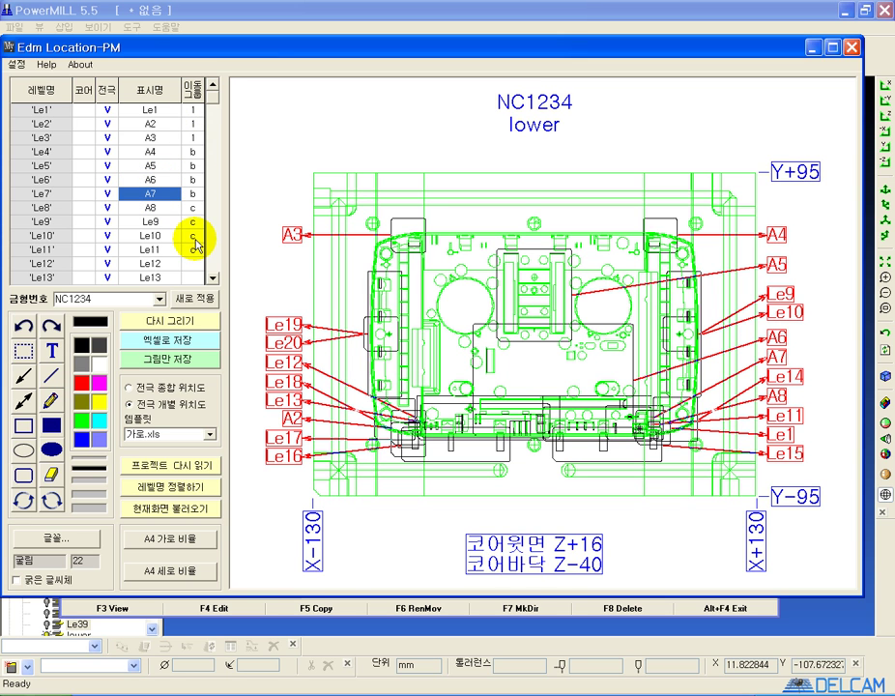
- Export the individual electrode location sheets to Excel, decline saving the file, and show the Le1+ sheet
{"action": "left_click", "coordinate": [172, 342]}
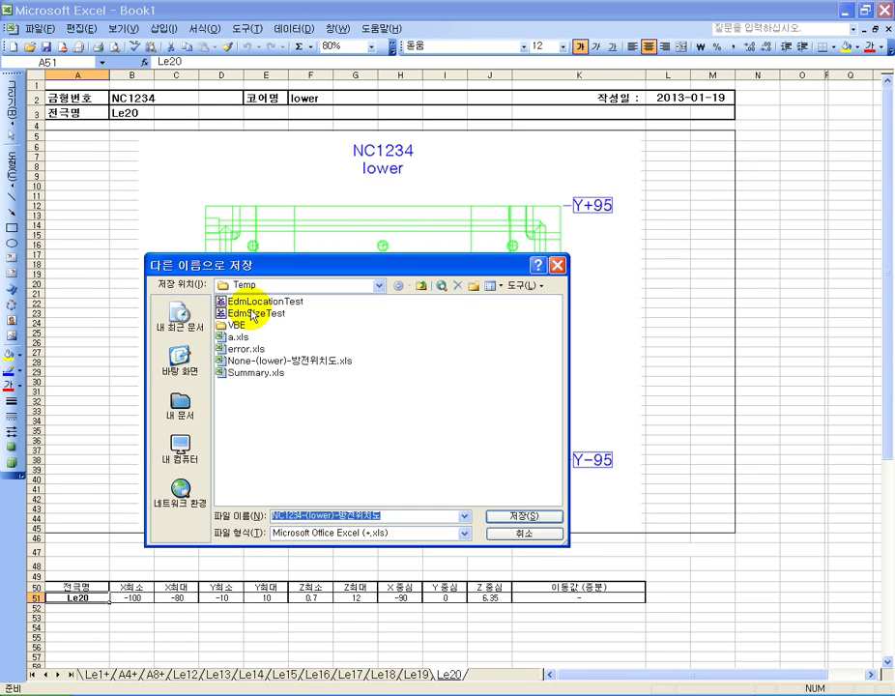
{"action": "left_click", "coordinate": [525, 535]}
{"action": "left_click", "coordinate": [432, 530]}
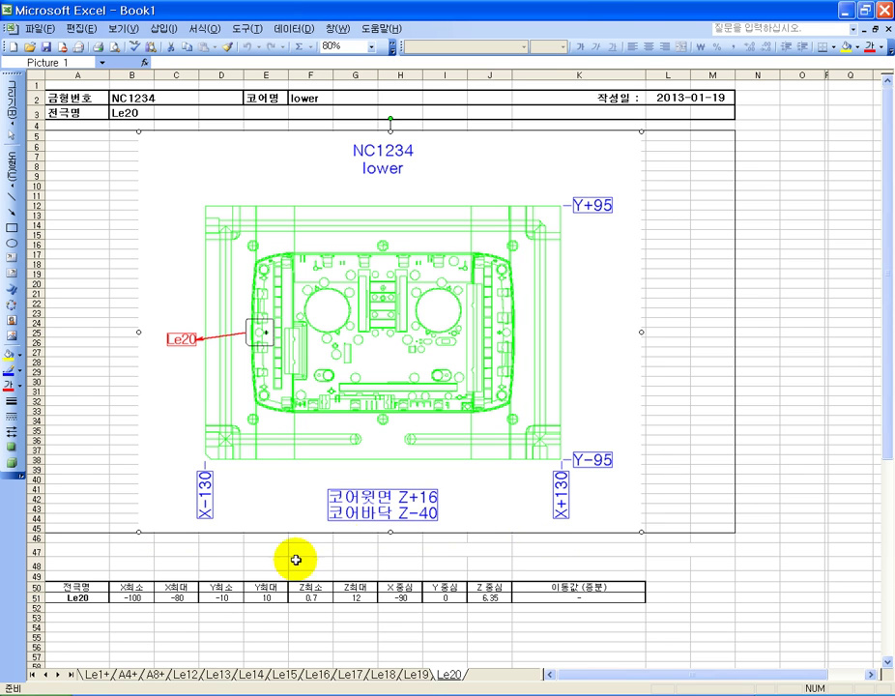
{"action": "left_click", "coordinate": [98, 674]}
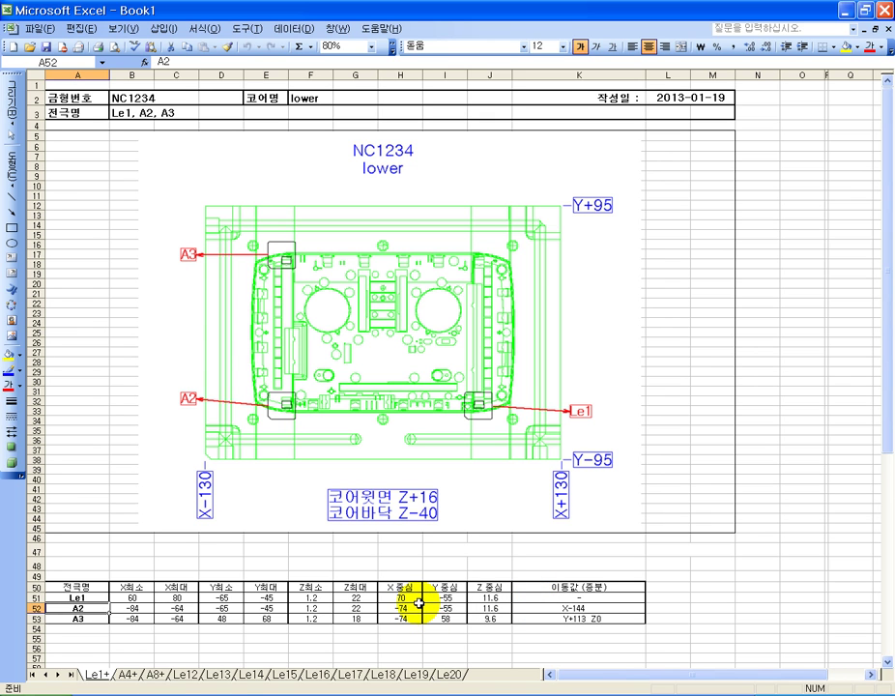
- Examine the center coordinates, Z limits and incremental move values of Le1, A2 and A3
{"action": "left_click_drag", "start_coordinate": [396, 595], "coordinate": [447, 615]}
{"action": "left_click_drag", "start_coordinate": [320, 598], "coordinate": [365, 619]}
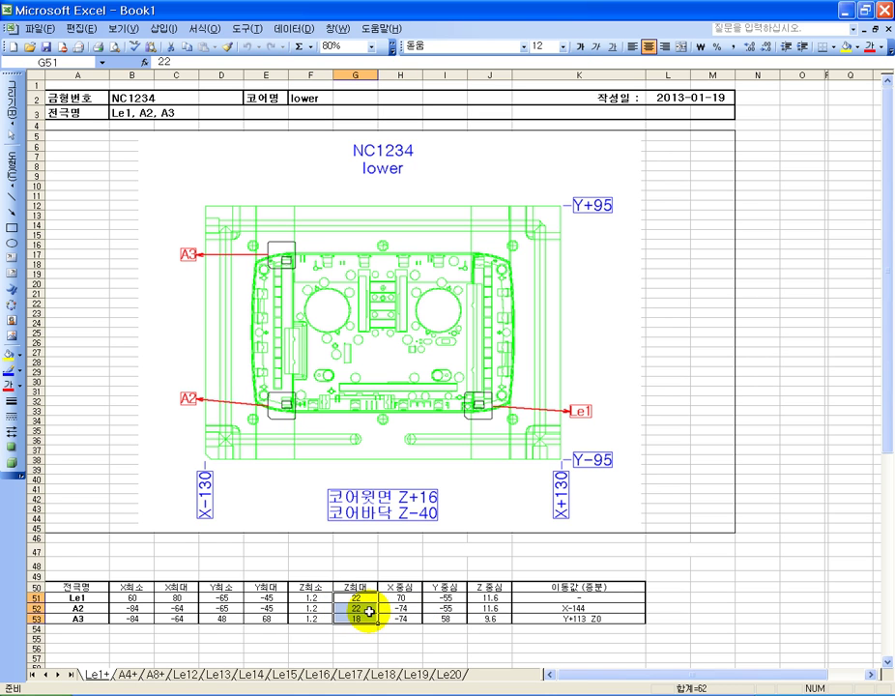
{"action": "left_click_drag", "start_coordinate": [572, 596], "coordinate": [570, 621]}
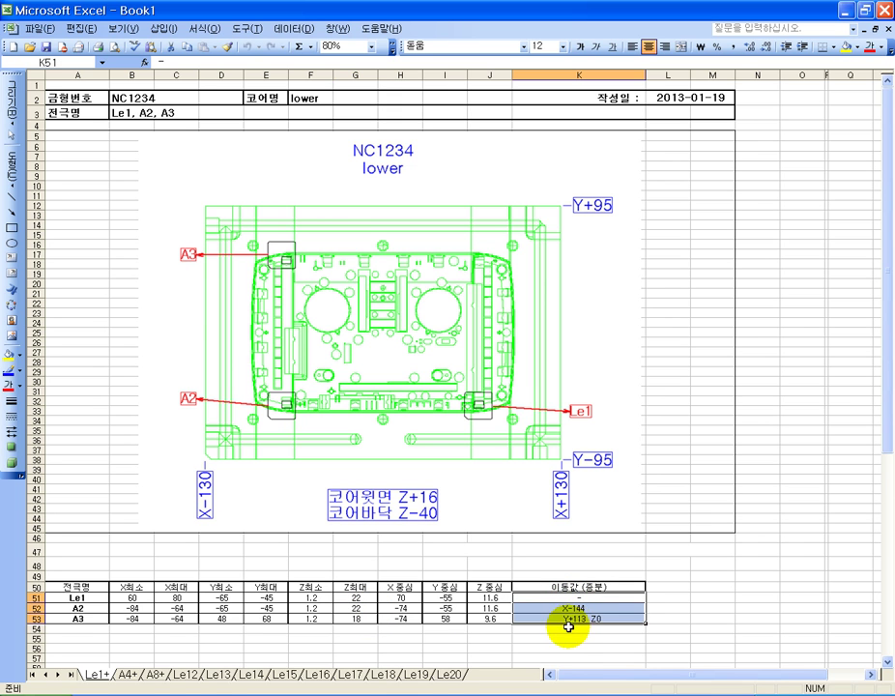
{"action": "left_click", "coordinate": [566, 649]}
{"action": "left_click", "coordinate": [598, 600]}
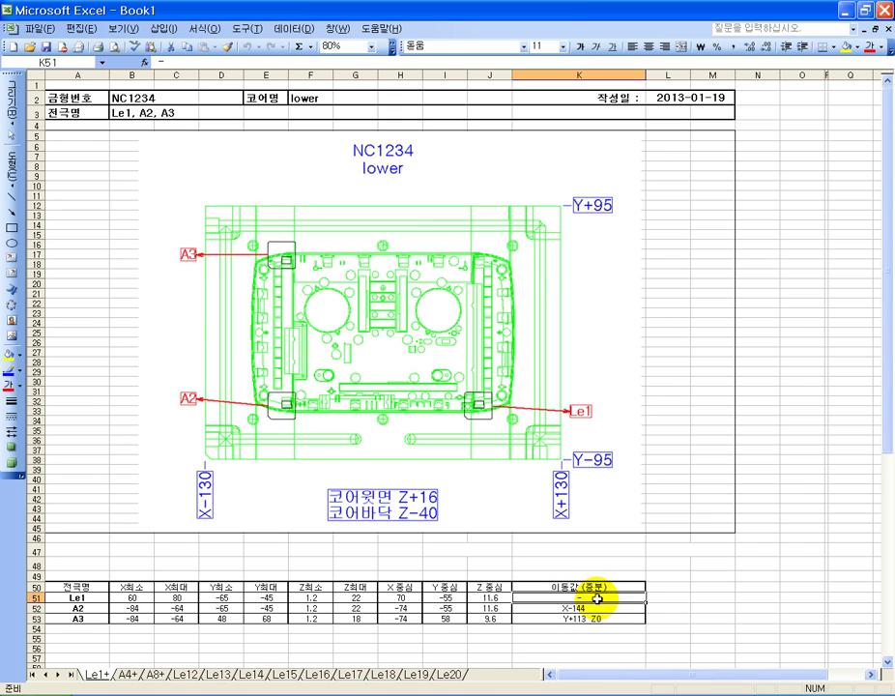
{"action": "left_click", "coordinate": [606, 609]}
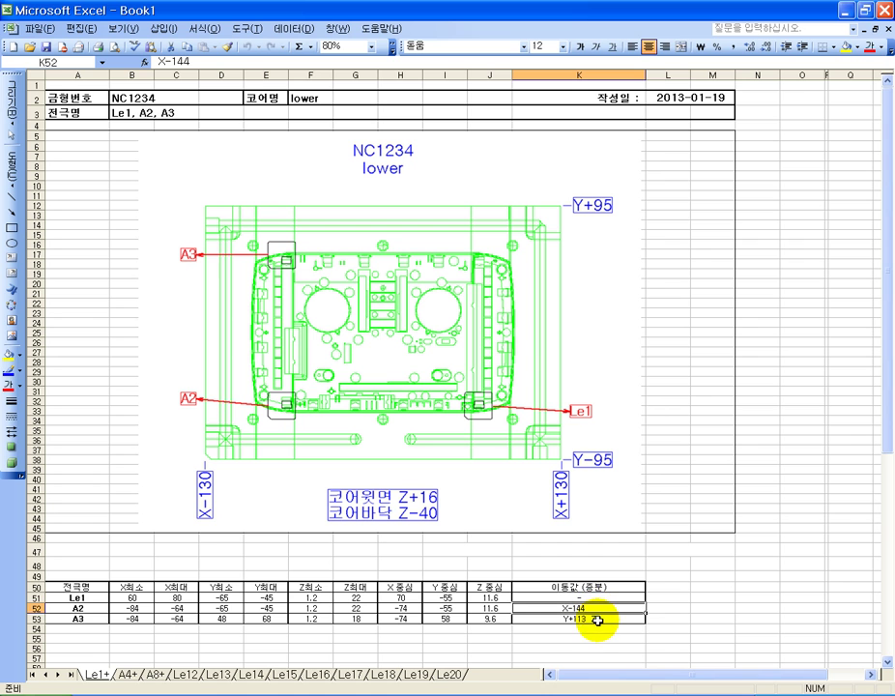
{"action": "left_click", "coordinate": [615, 620]}
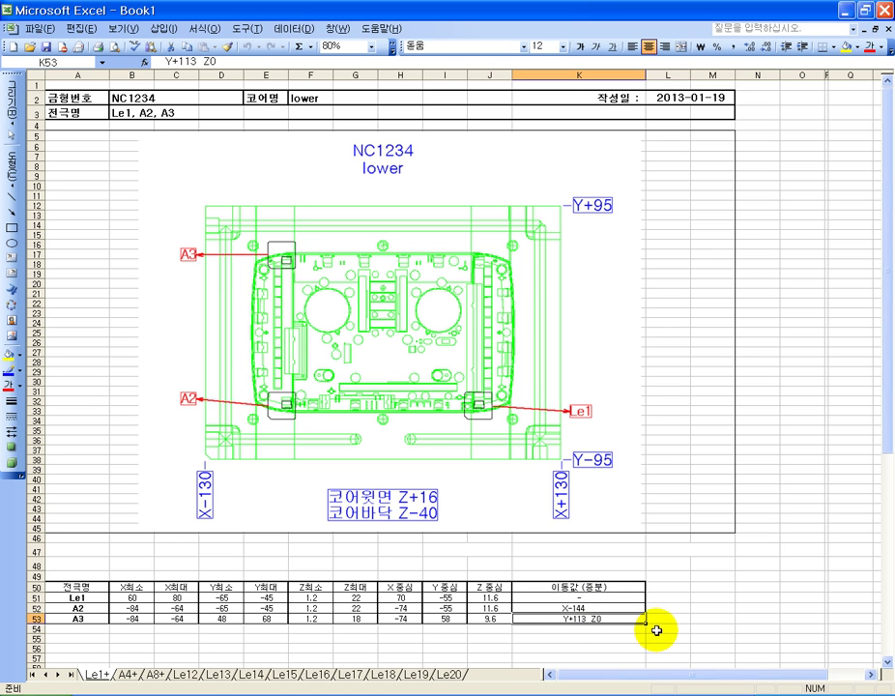
- Close the individual location workbook and Excel without saving the changes
{"action": "left_click", "coordinate": [32, 27]}
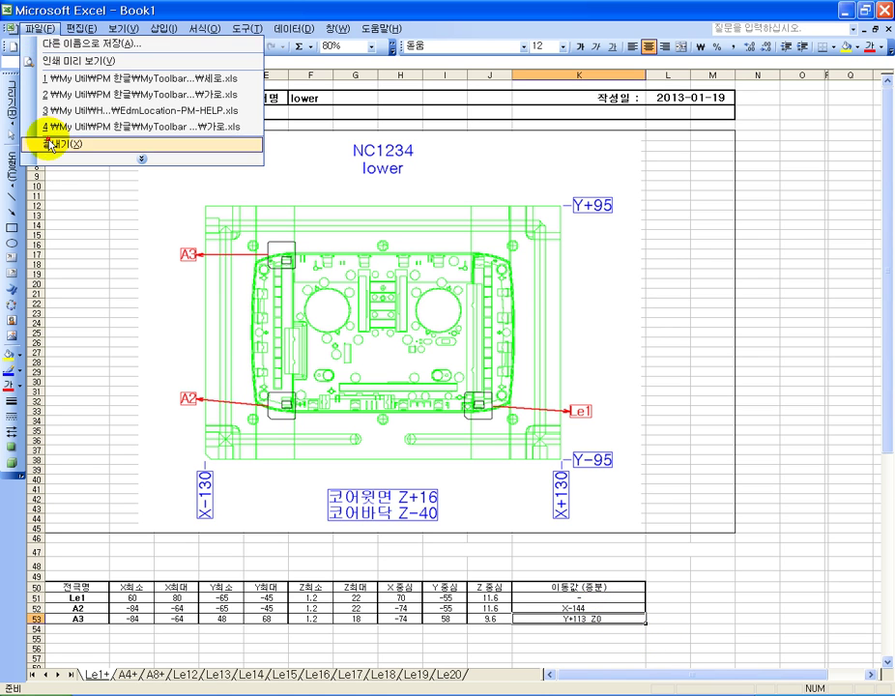
{"action": "left_click", "coordinate": [51, 145]}
{"action": "left_click", "coordinate": [443, 395]}
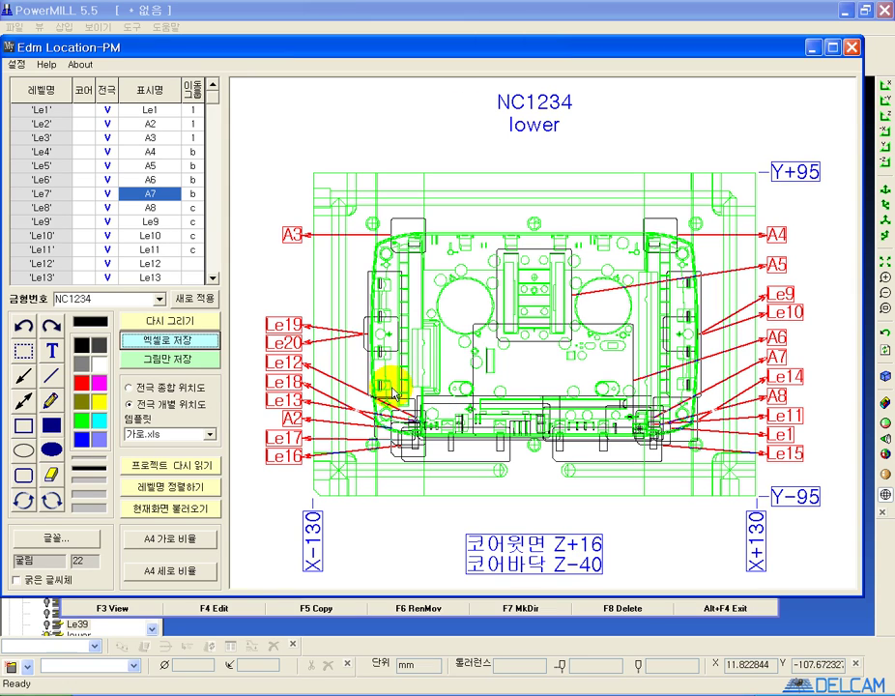
- Switch to the combined electrode location drawing and export it to Excel, declining to save the file
{"action": "left_click", "coordinate": [175, 387]}
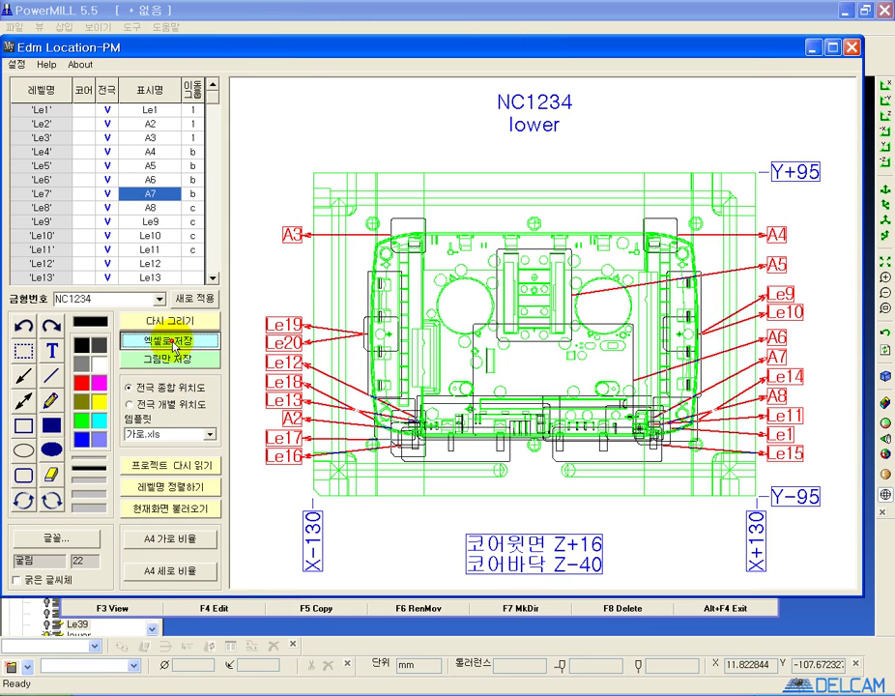
{"action": "left_click", "coordinate": [177, 344]}
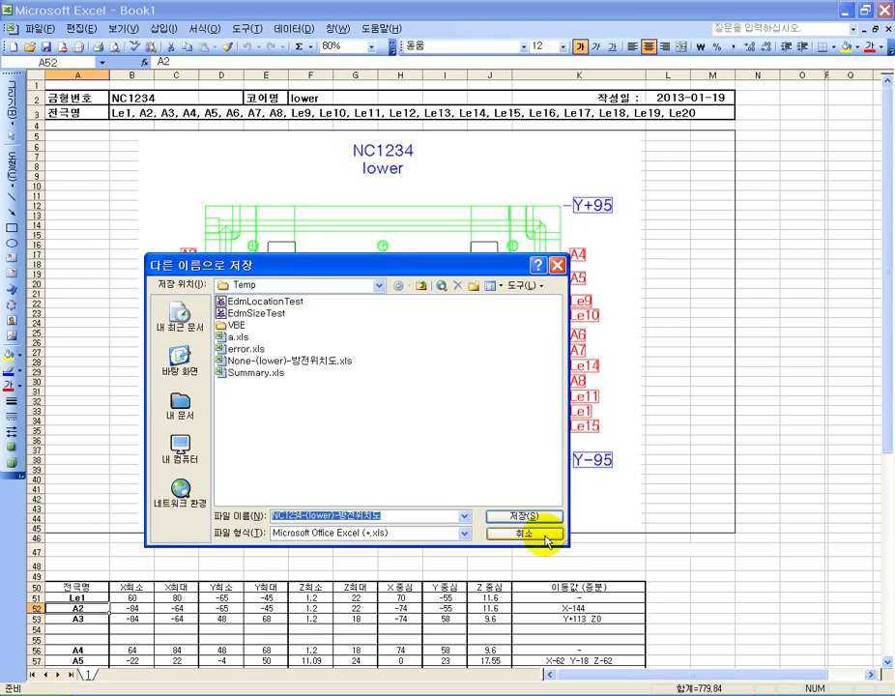
{"action": "left_click", "coordinate": [525, 533]}
{"action": "left_click", "coordinate": [732, 564]}
{"action": "scroll", "coordinate": [677, 561], "scroll_direction": "down", "scroll_amount": 3}
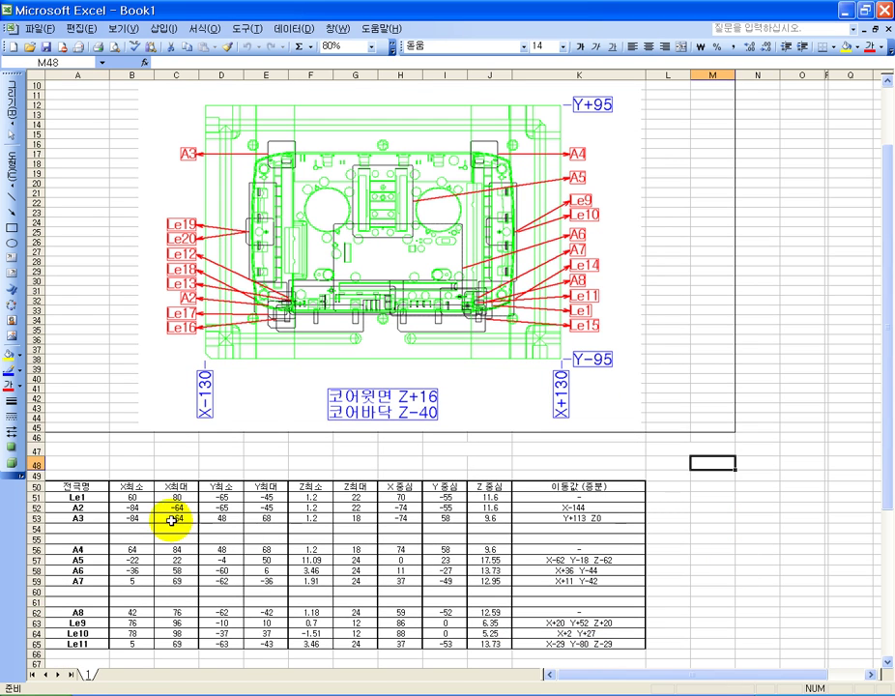
- Examine the grouped electrode names, their X and Y centers, Z limits and incremental move values in the combined table
{"action": "left_click_drag", "start_coordinate": [77, 497], "coordinate": [94, 572]}
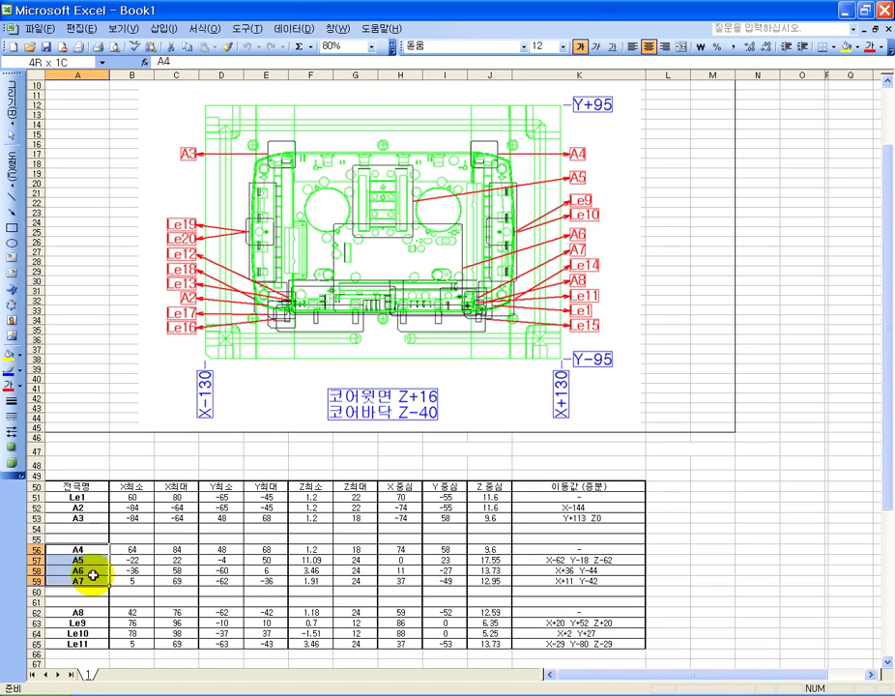
{"action": "left_click_drag", "start_coordinate": [77, 620], "coordinate": [92, 642]}
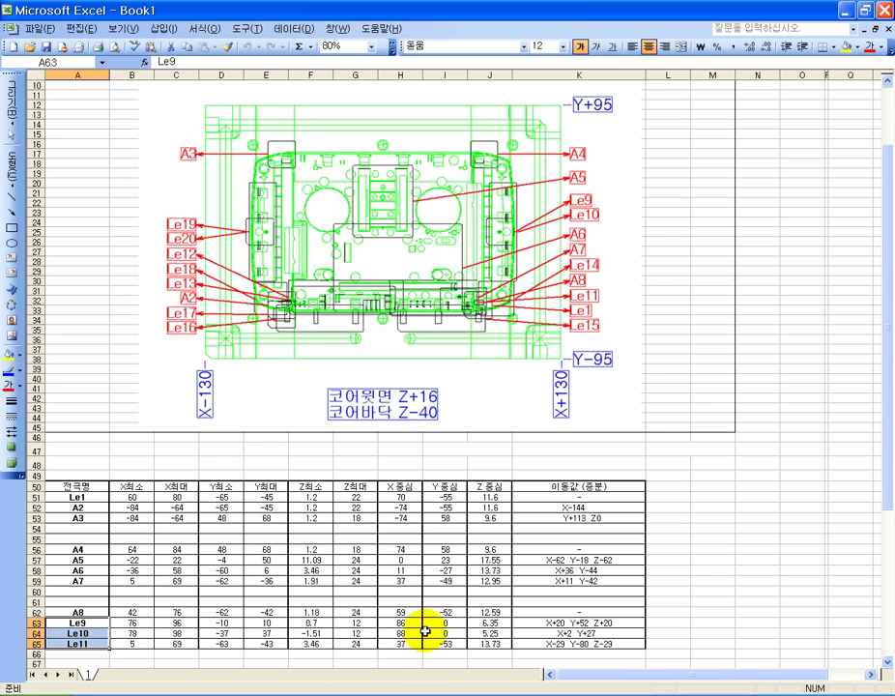
{"action": "left_click_drag", "start_coordinate": [399, 497], "coordinate": [437, 622]}
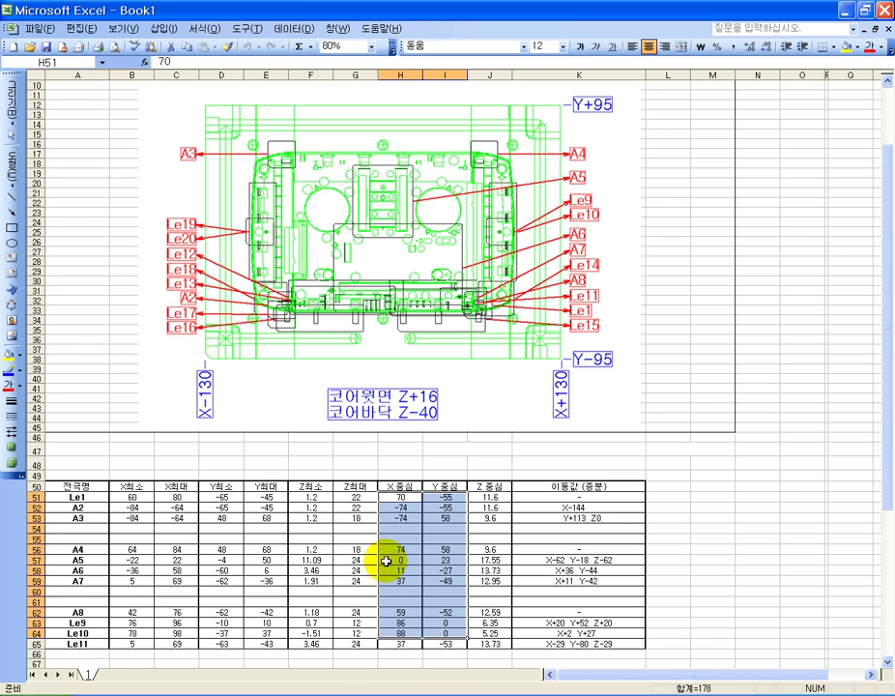
{"action": "left_click_drag", "start_coordinate": [309, 497], "coordinate": [354, 631]}
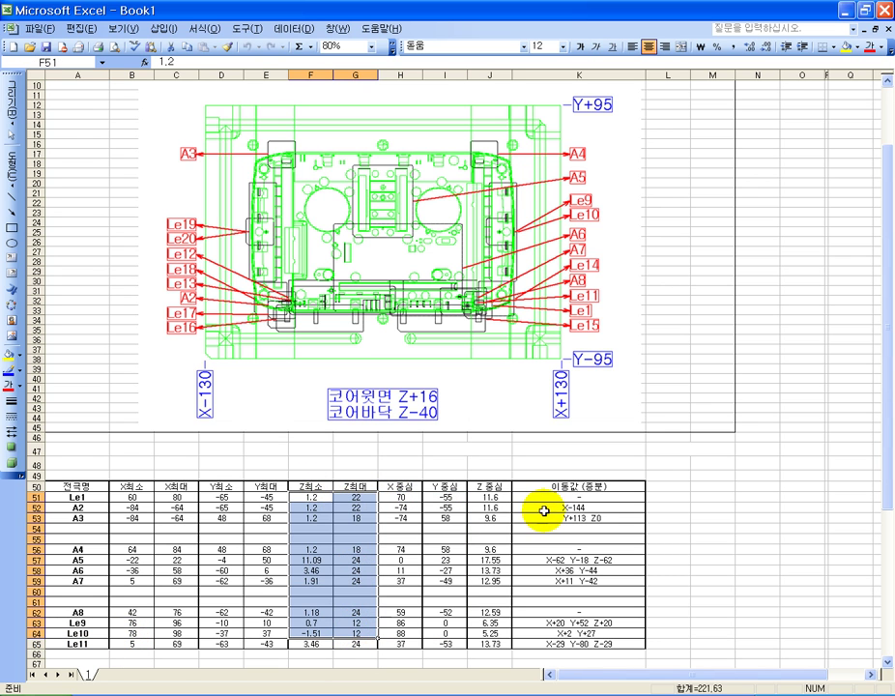
{"action": "left_click_drag", "start_coordinate": [551, 504], "coordinate": [556, 523]}
{"action": "left_click_drag", "start_coordinate": [569, 563], "coordinate": [567, 646]}
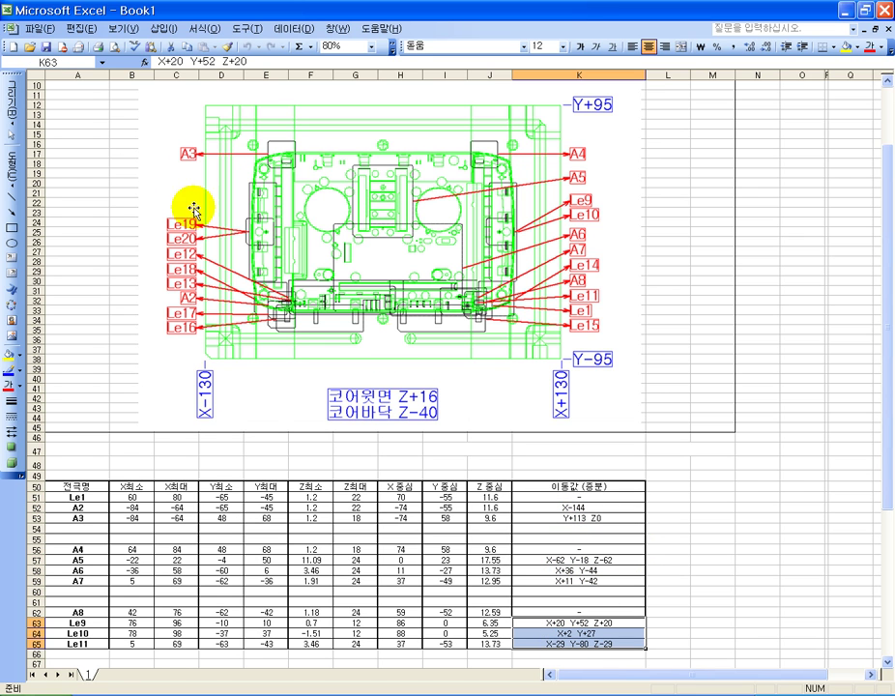
- Close the combined location workbook and Excel without saving the changes
{"action": "left_click", "coordinate": [39, 28]}
{"action": "left_click", "coordinate": [49, 146]}
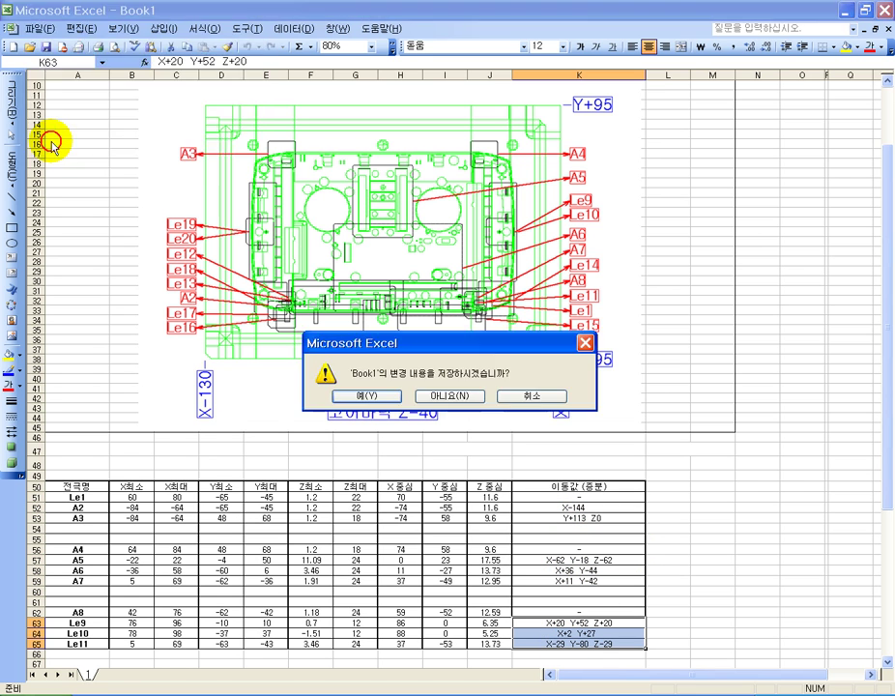
{"action": "left_click", "coordinate": [450, 395]}
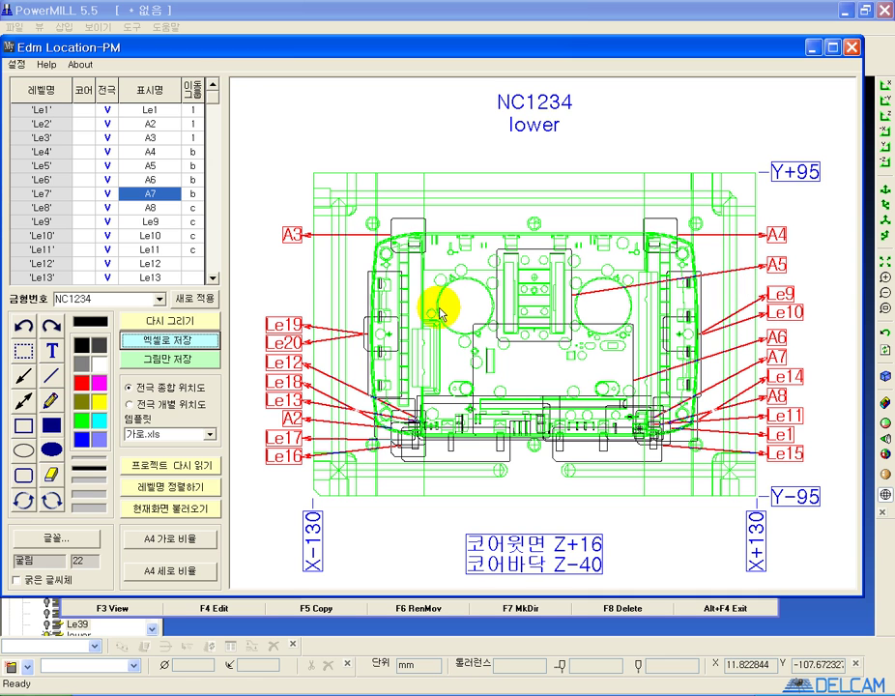
- Invert the electrode selection for all levels and redraw the drawing with the newly selected electrodes
{"action": "mouse_move", "coordinate": [216, 94]}
{"action": "left_mouse_down"}
{"action": "mouse_move", "coordinate": [193, 244]}
{"action": "mouse_move", "coordinate": [203, 232]}
{"action": "mouse_move", "coordinate": [223, 87]}
{"action": "left_mouse_up"}
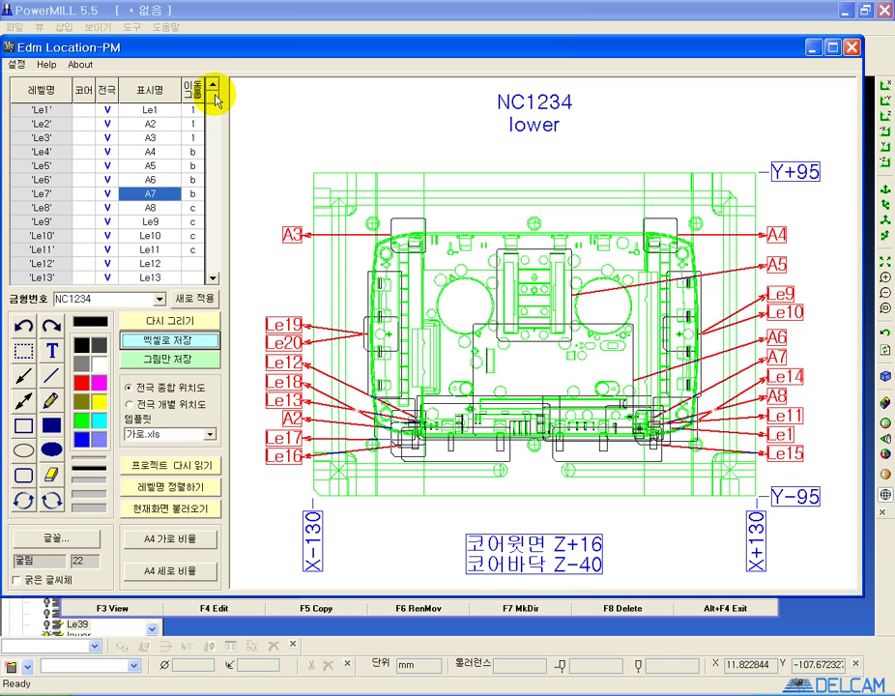
{"action": "left_click", "coordinate": [108, 93]}
{"action": "right_click", "coordinate": [111, 93]}
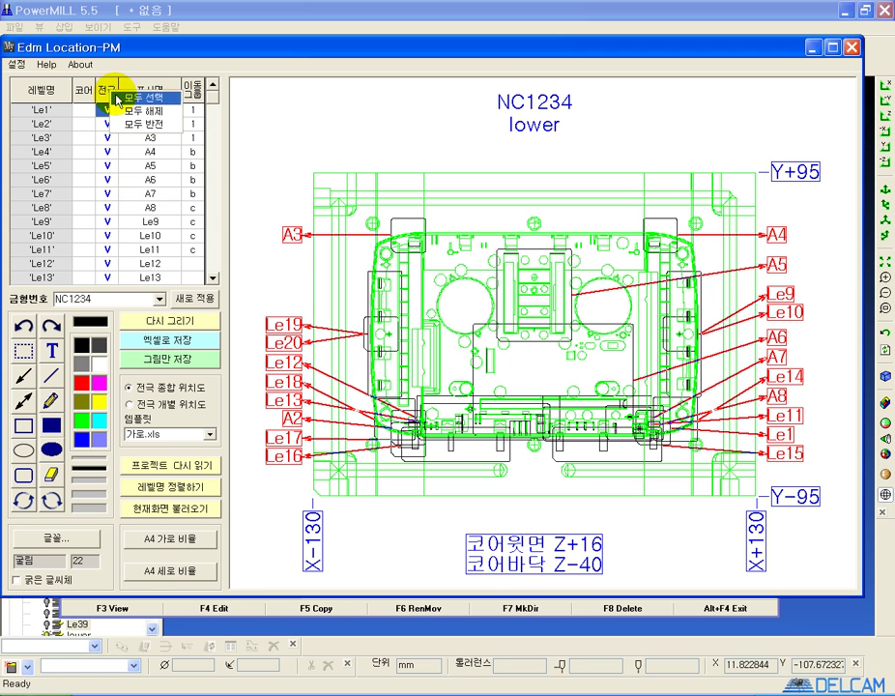
{"action": "left_click", "coordinate": [138, 121]}
{"action": "left_click_drag", "start_coordinate": [219, 104], "coordinate": [201, 278]}
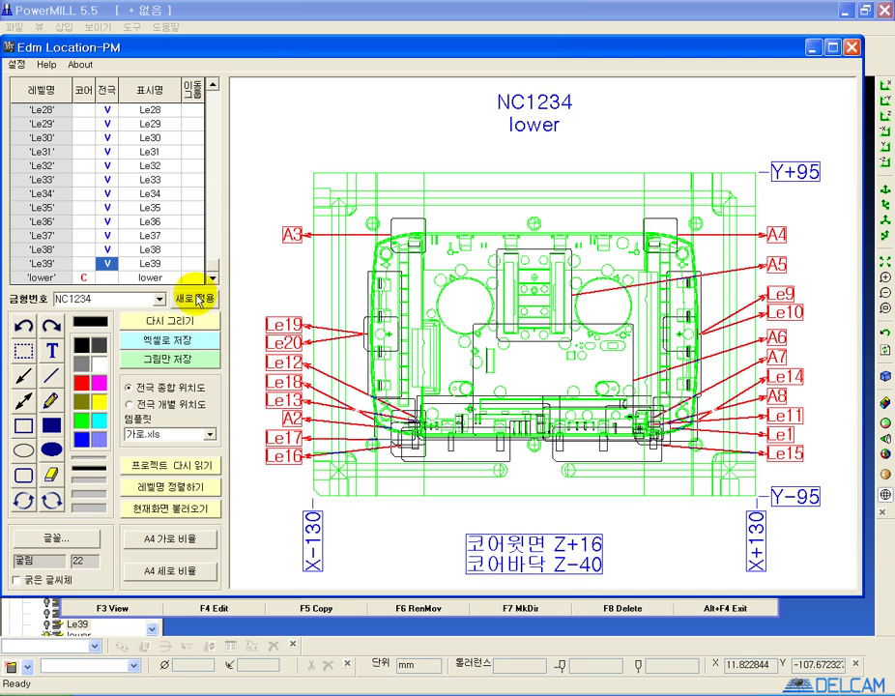
{"action": "left_click", "coordinate": [182, 323]}
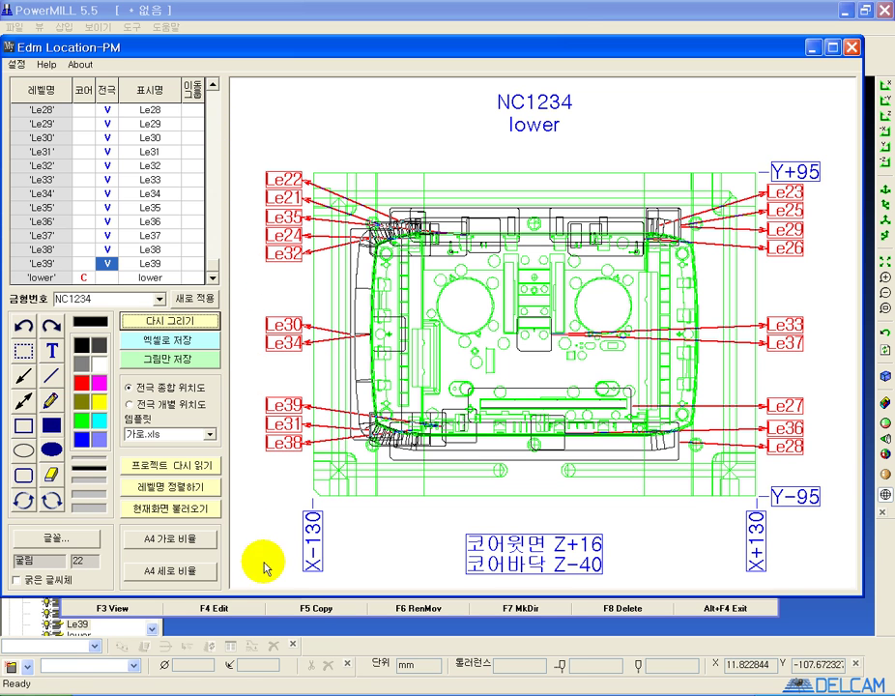
- Open the 가로.xls template in Excel and examine the picture area A5:M45 on sheet 1
{"action": "left_click", "coordinate": [330, 695]}
{"action": "double_click", "coordinate": [444, 198]}
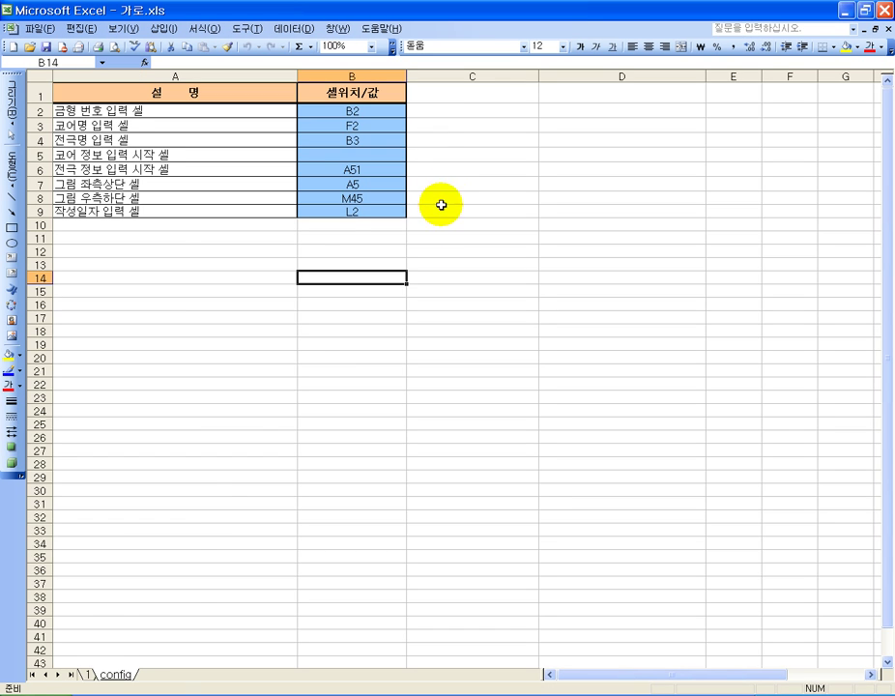
{"action": "left_click", "coordinate": [87, 676]}
{"action": "left_click", "coordinate": [309, 488]}
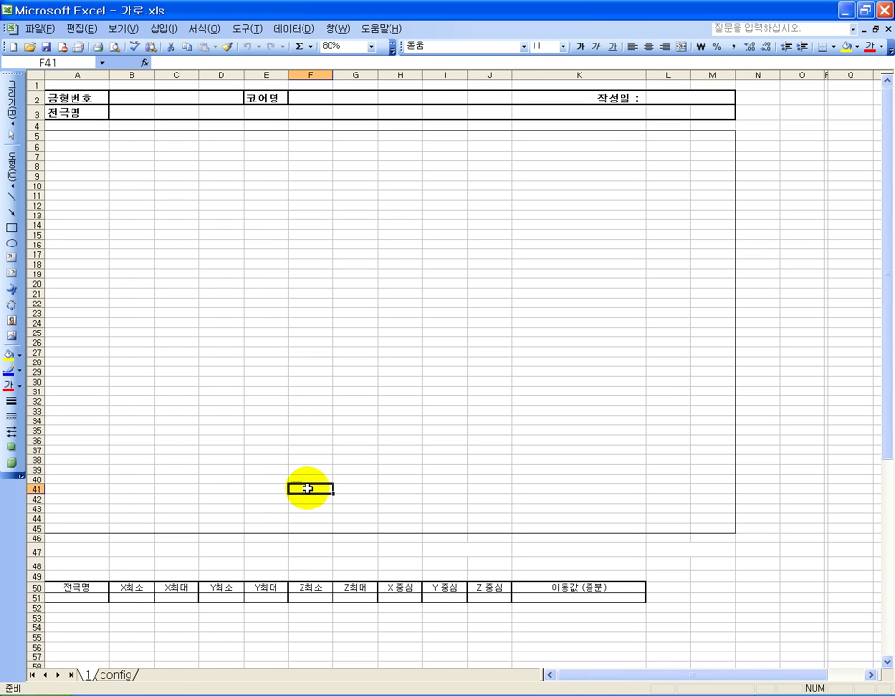
{"action": "left_click", "coordinate": [68, 137]}
{"action": "left_click_drag", "start_coordinate": [68, 137], "coordinate": [702, 526]}
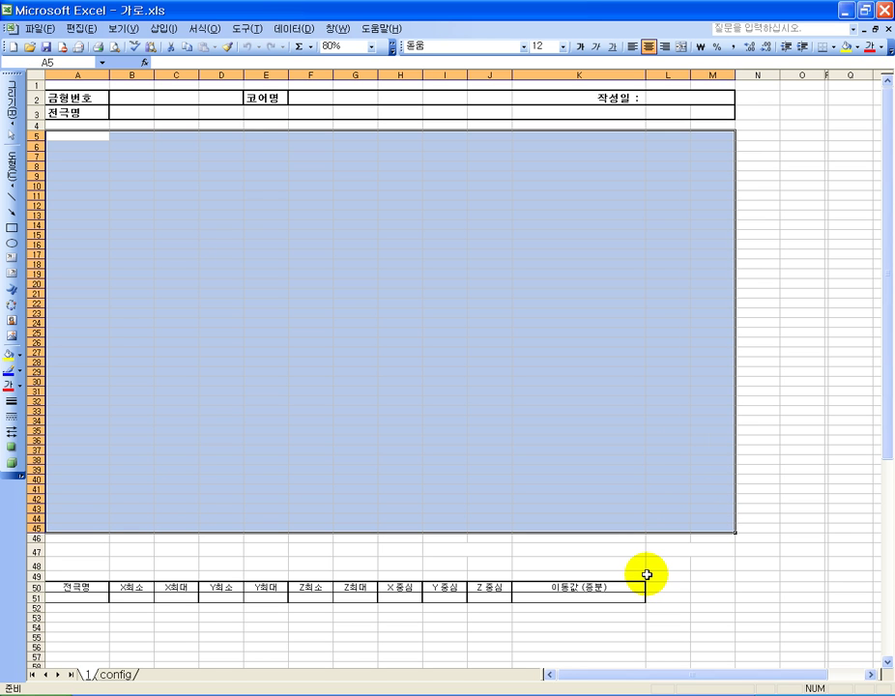
- Close the 가로.xls template and Excel, and return to the Edm Location-PM drawing
{"action": "left_click", "coordinate": [34, 29]}
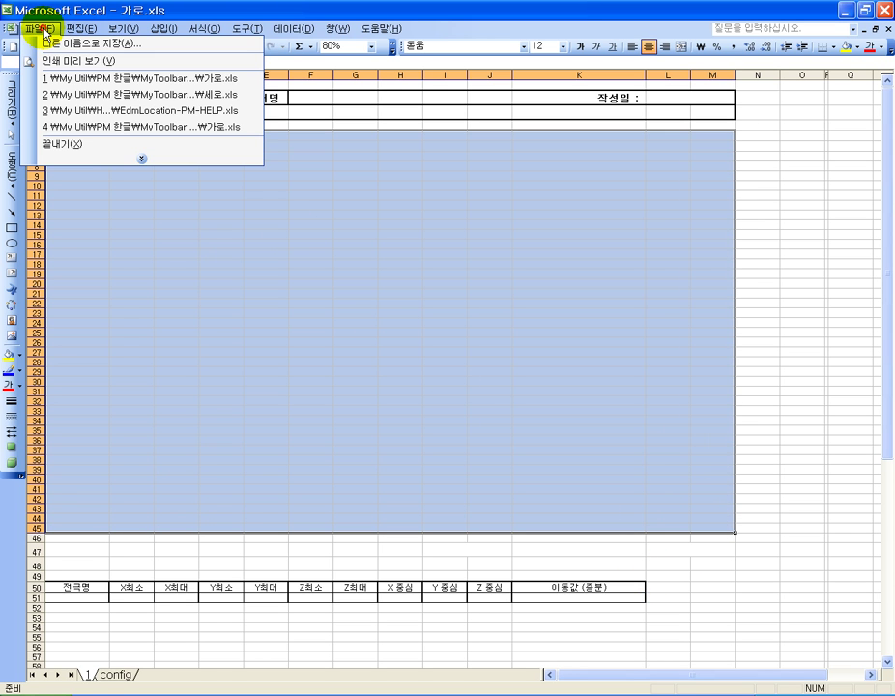
{"action": "left_click", "coordinate": [77, 145]}
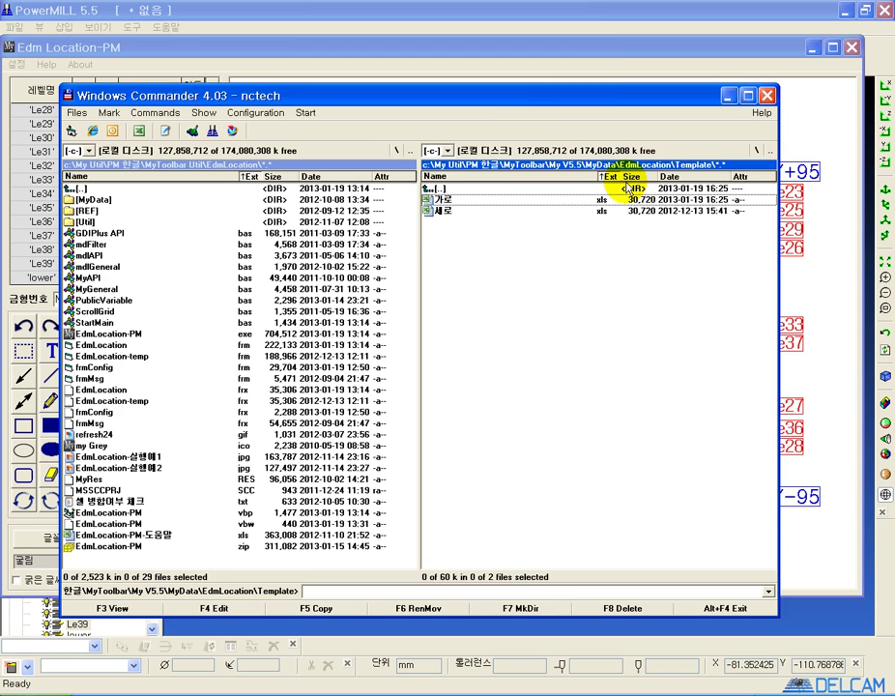
{"action": "left_click", "coordinate": [598, 64]}
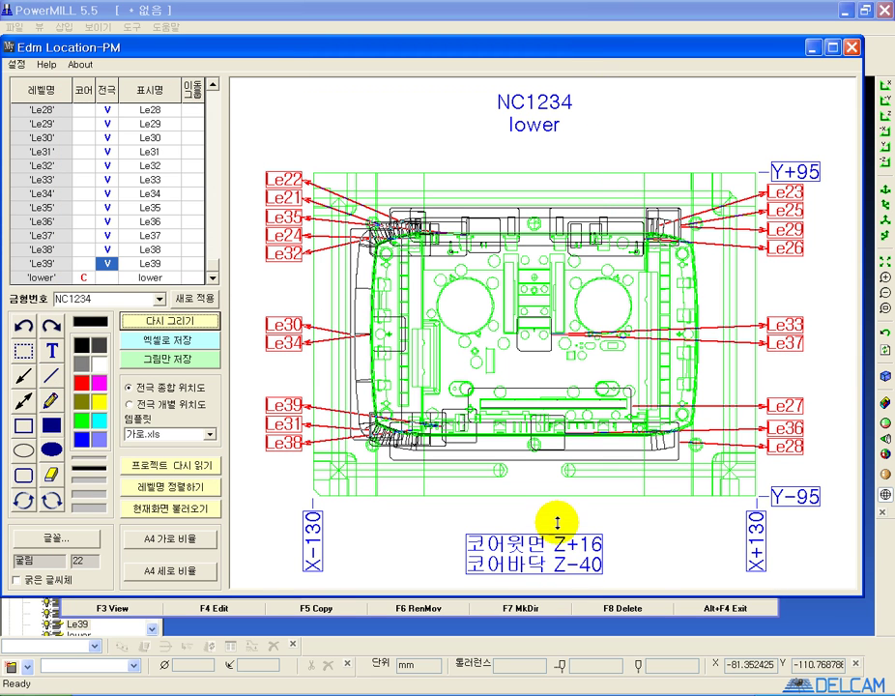
- Shorten the Edm Location-PM window, redraw the drawing and export it to an unsaved Excel workbook to check the picture's fit
{"action": "left_click_drag", "start_coordinate": [558, 525], "coordinate": [559, 524]}
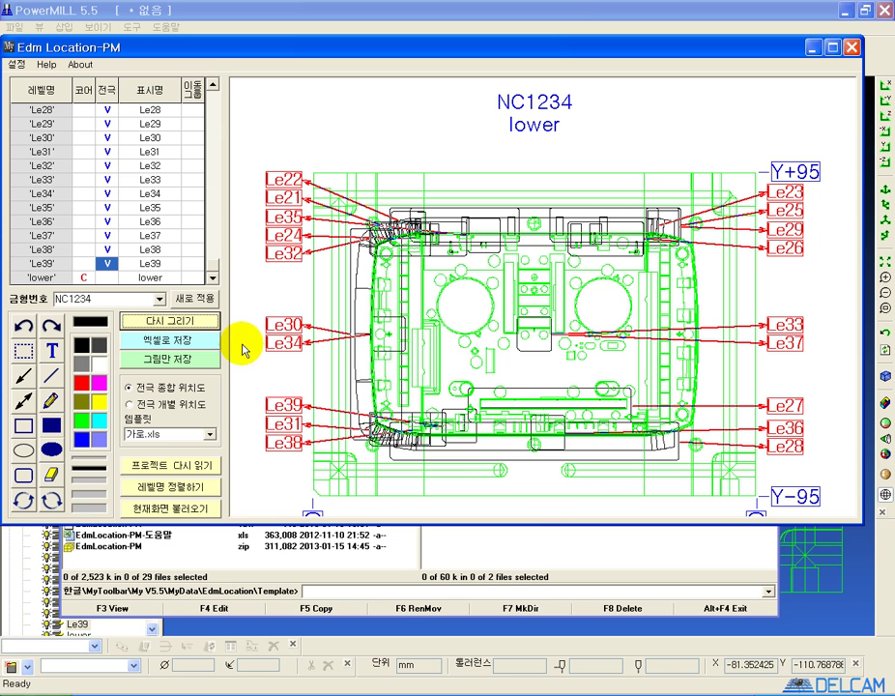
{"action": "left_click", "coordinate": [203, 322]}
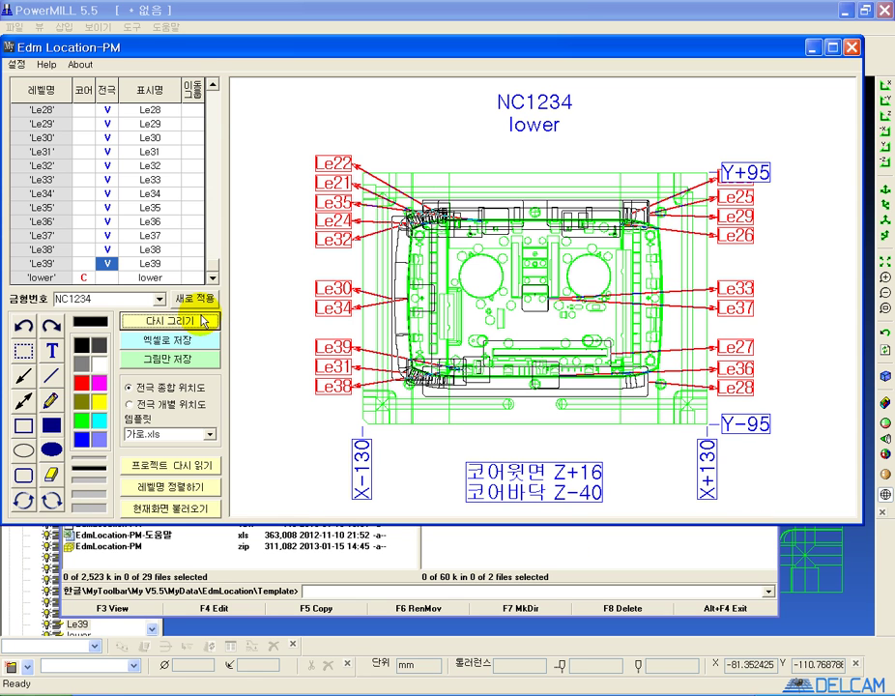
{"action": "left_click", "coordinate": [157, 341]}
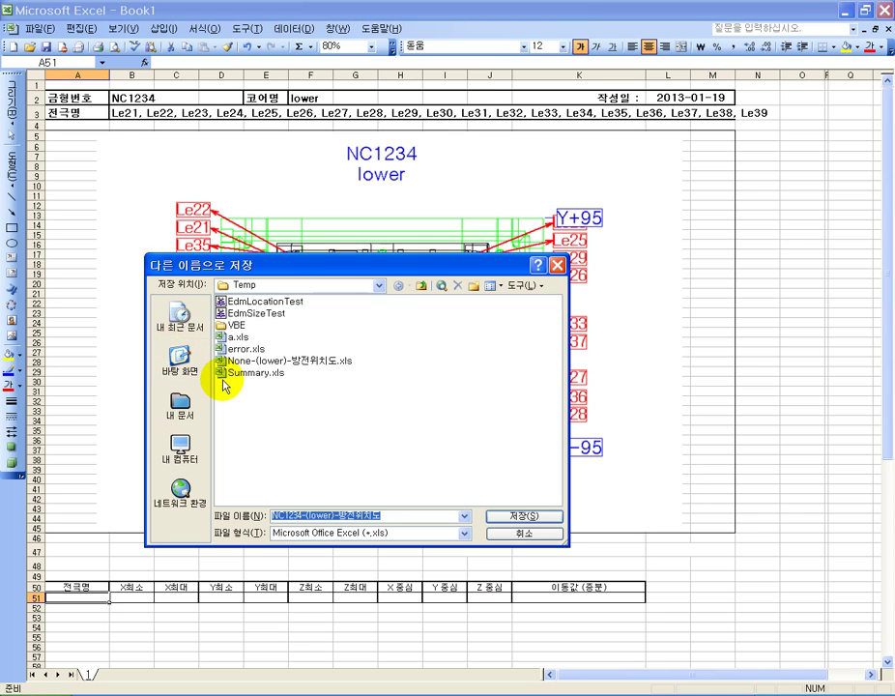
{"action": "left_click", "coordinate": [519, 544]}
{"action": "left_click", "coordinate": [515, 376]}
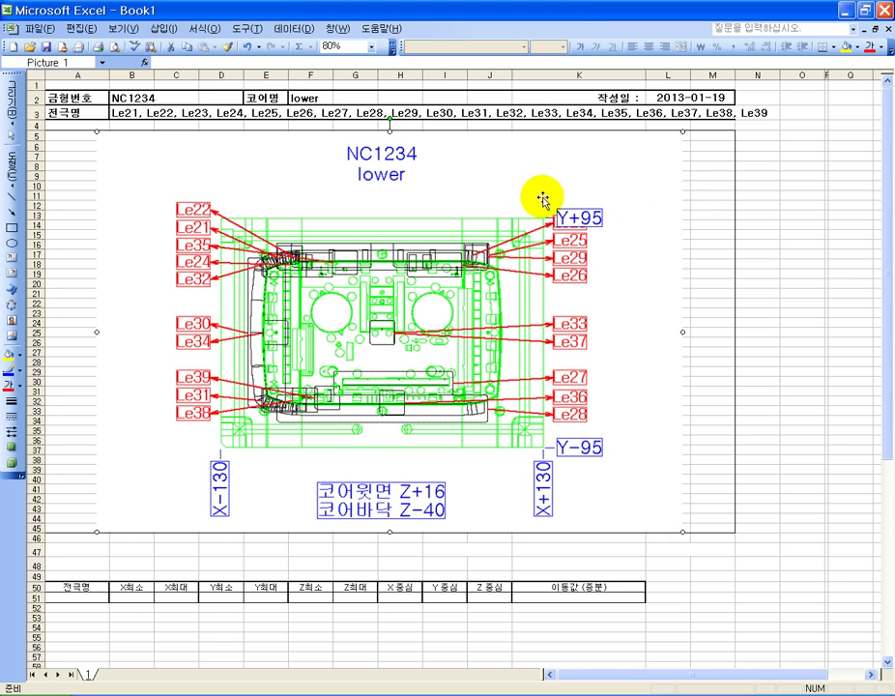
- Close the exported workbook and Excel without saving, and enlarge the Edm Location-PM window back to its full height
{"action": "left_click", "coordinate": [34, 28]}
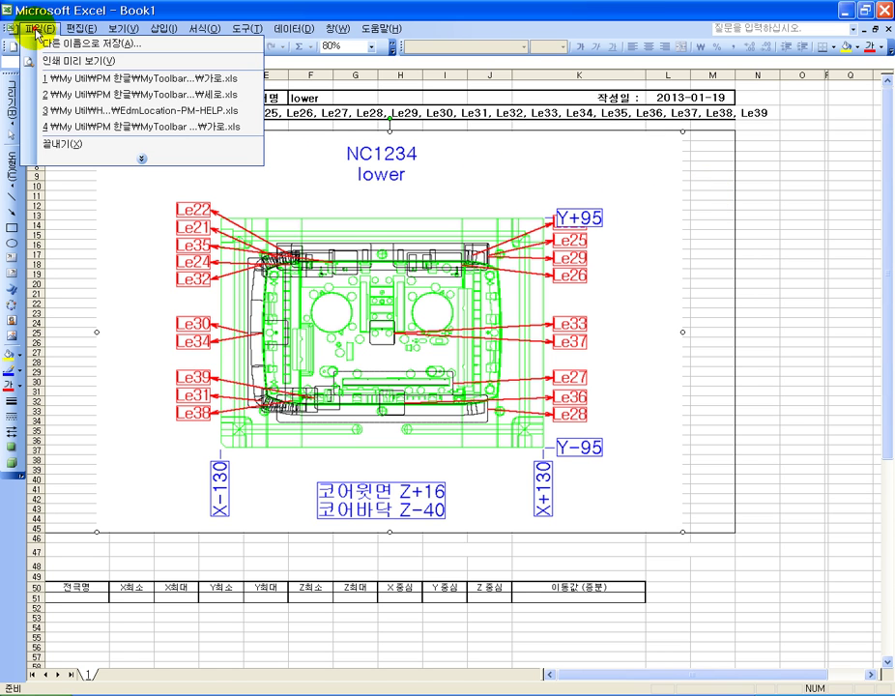
{"action": "left_click", "coordinate": [64, 142]}
{"action": "left_click", "coordinate": [447, 397]}
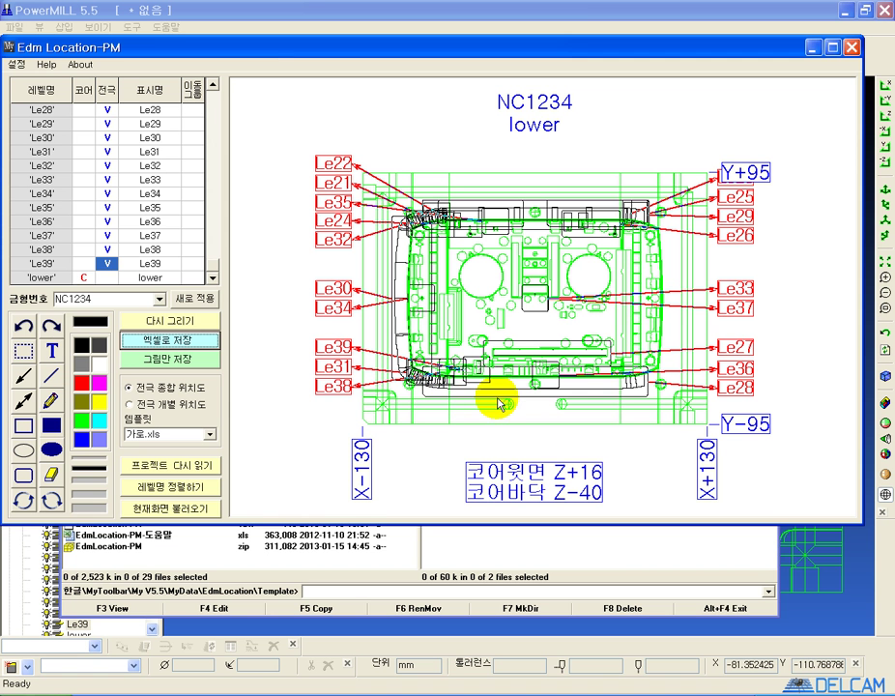
{"action": "left_click_drag", "start_coordinate": [532, 525], "coordinate": [526, 596]}
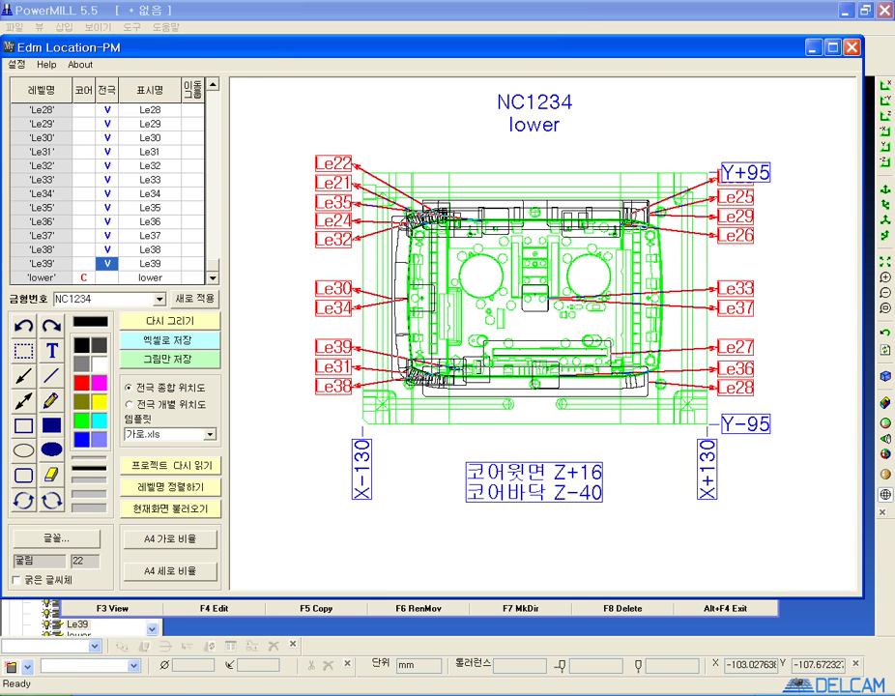
- Switch to PowerSHAPE and bring up the HC500-(Battery)-edm model in top view
{"action": "left_click", "coordinate": [464, 695]}
{"action": "left_click", "coordinate": [290, 28]}
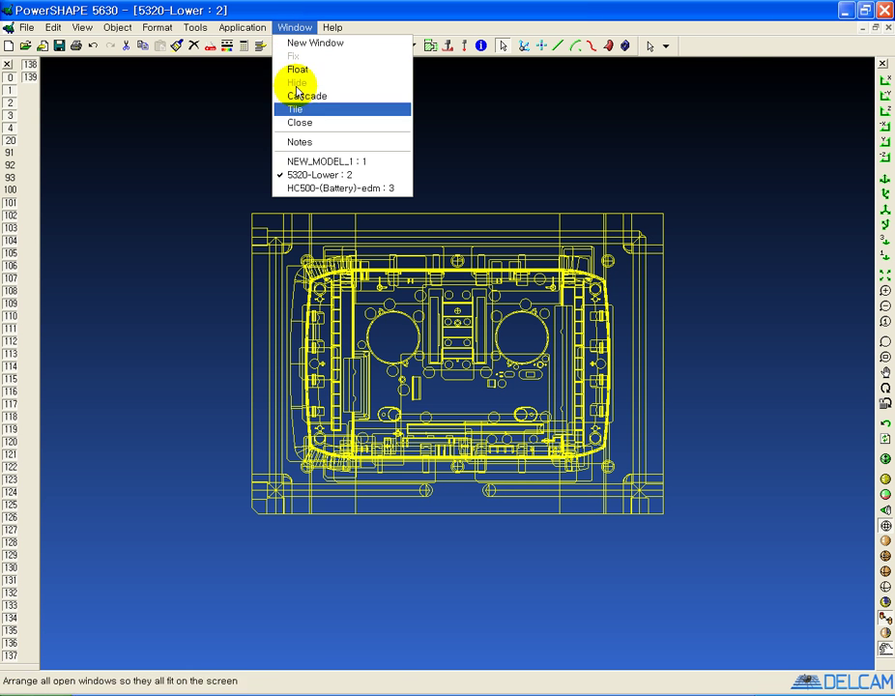
{"action": "left_click", "coordinate": [307, 189]}
{"action": "middle_click_drag", "start_coordinate": [303, 189], "coordinate": [500, 362]}
{"action": "key", "text": "ctrl+5"}
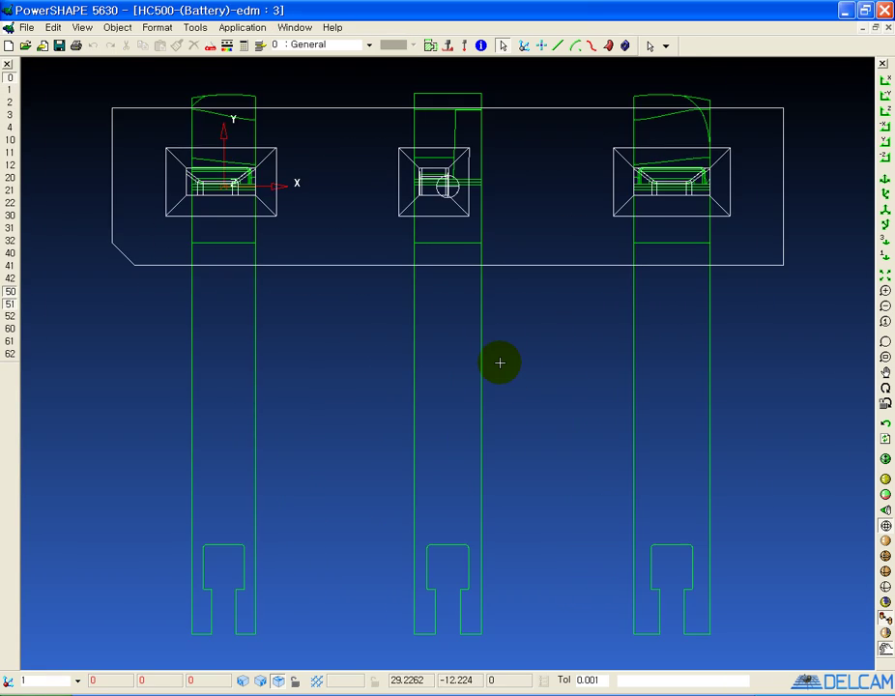
{"action": "scroll", "coordinate": [498, 347], "scroll_direction": "down", "scroll_amount": 2}
- Switch to PowerMILL and close the current project
{"action": "left_click", "coordinate": [412, 694]}
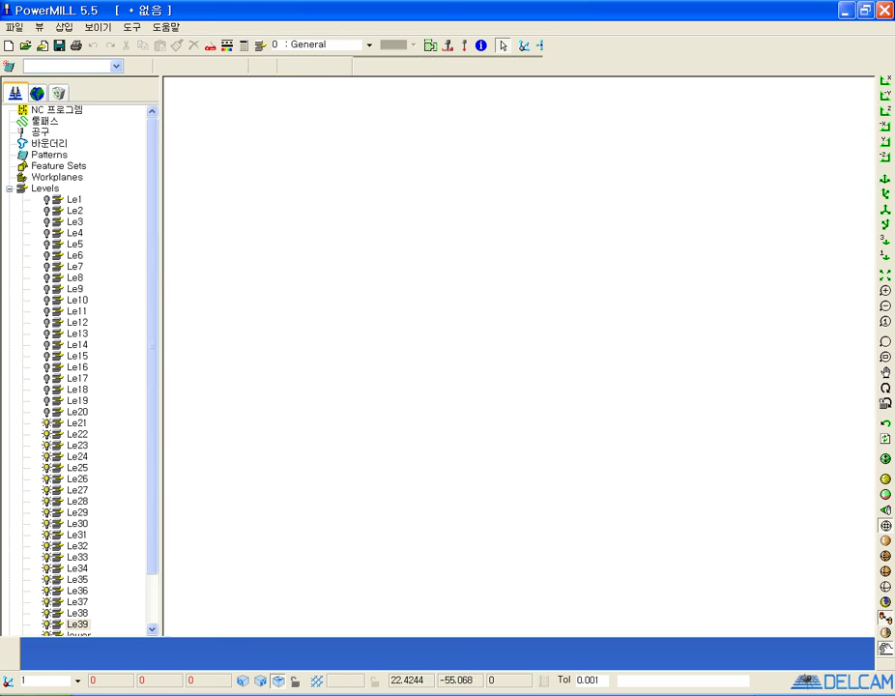
{"action": "left_click", "coordinate": [14, 26]}
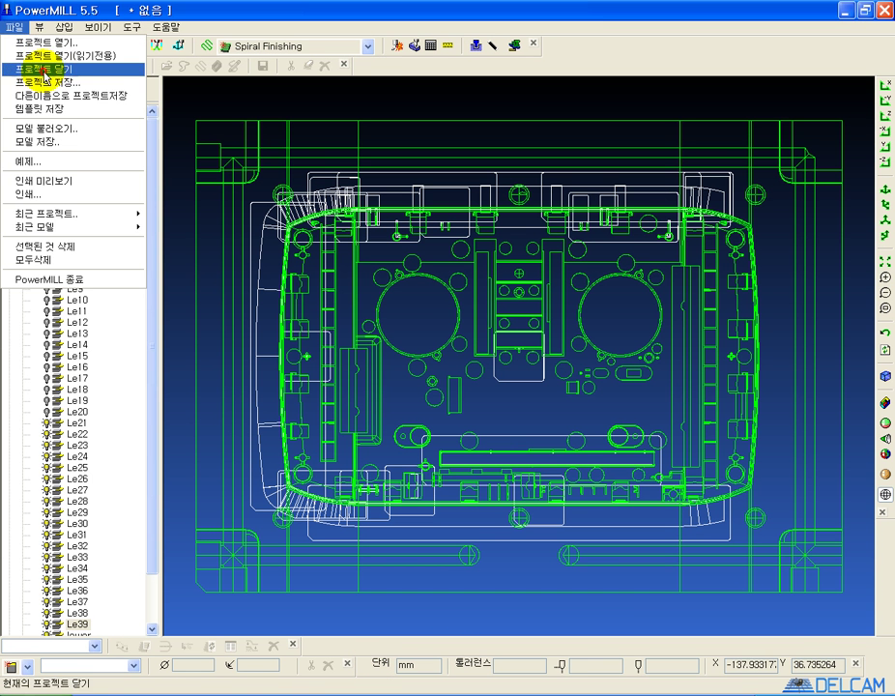
{"action": "left_click", "coordinate": [38, 66]}
{"action": "left_click", "coordinate": [66, 98]}
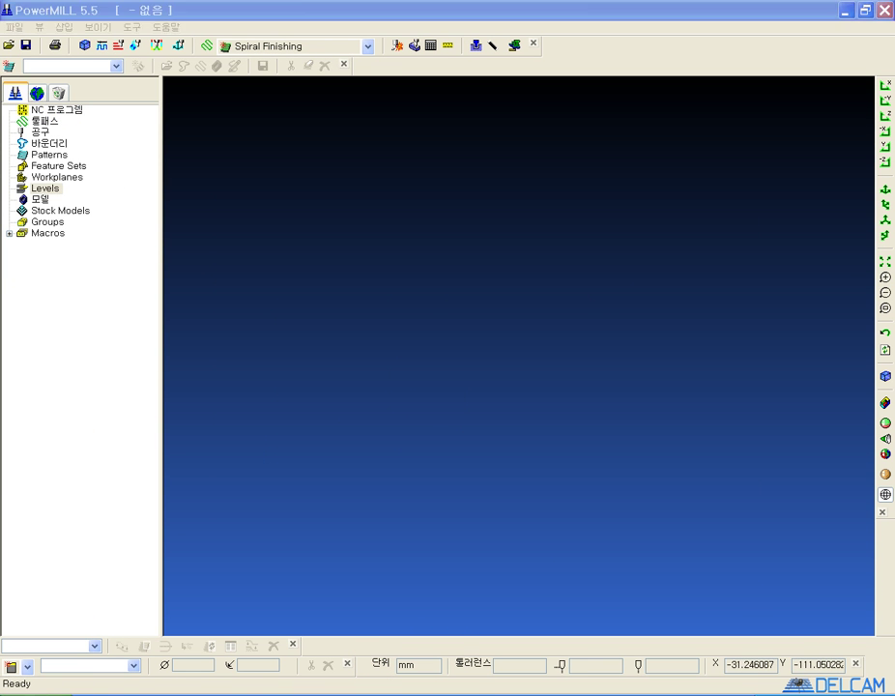
- Select all geometry of the HC500-(Battery)-edm model in PowerSHAPE and transfer it to PowerMILL
{"action": "left_click", "coordinate": [461, 692]}
{"action": "left_click_drag", "start_coordinate": [242, 179], "coordinate": [822, 622]}
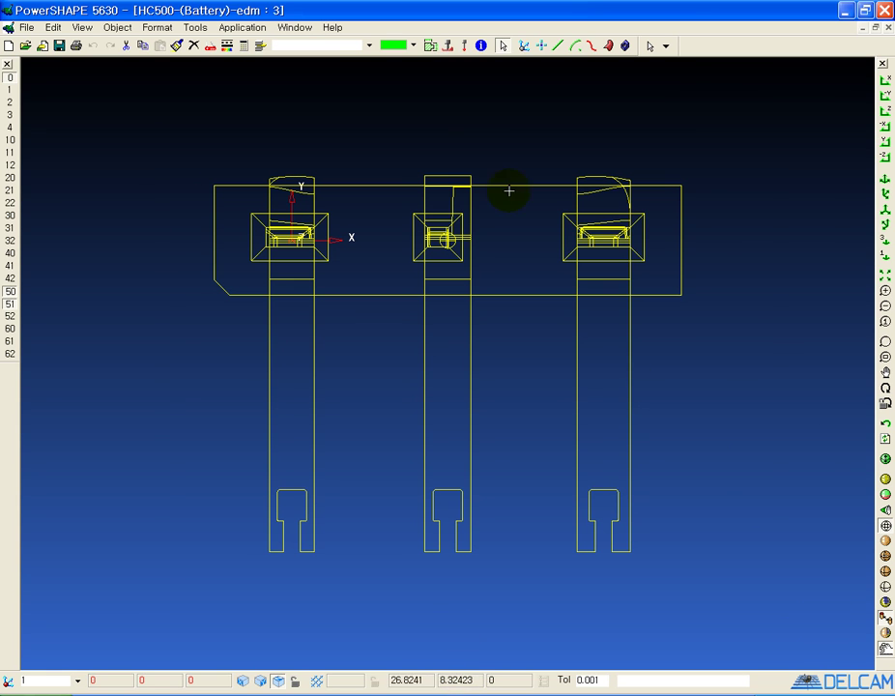
{"action": "left_click", "coordinate": [448, 45]}
{"action": "left_click", "coordinate": [485, 686]}
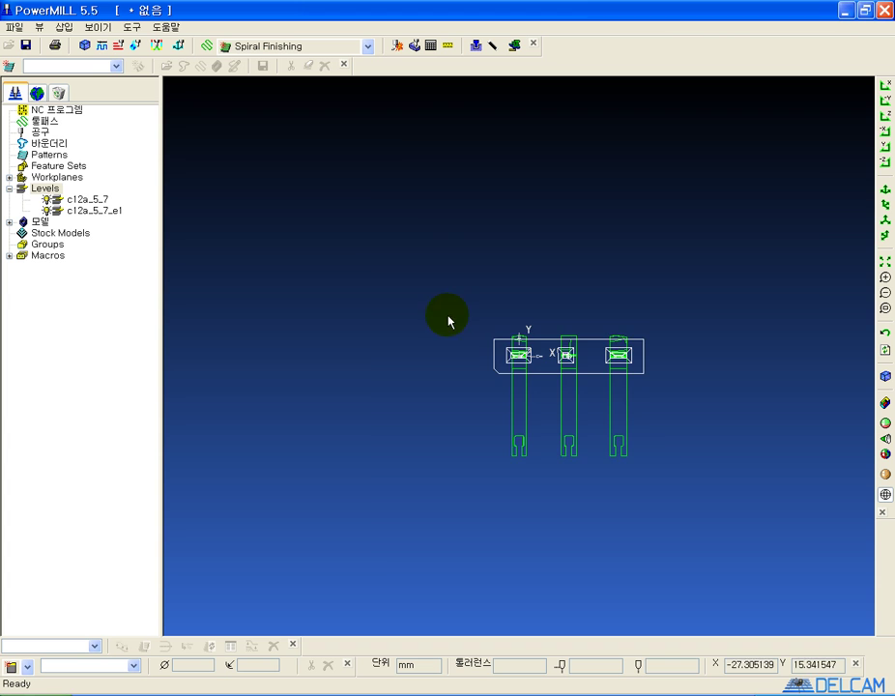
{"action": "middle_click_drag", "start_coordinate": [447, 316], "coordinate": [632, 468], "text": "ctrl+shift"}
- Activate workplane 1 in PowerMILL
{"action": "left_click", "coordinate": [10, 178]}
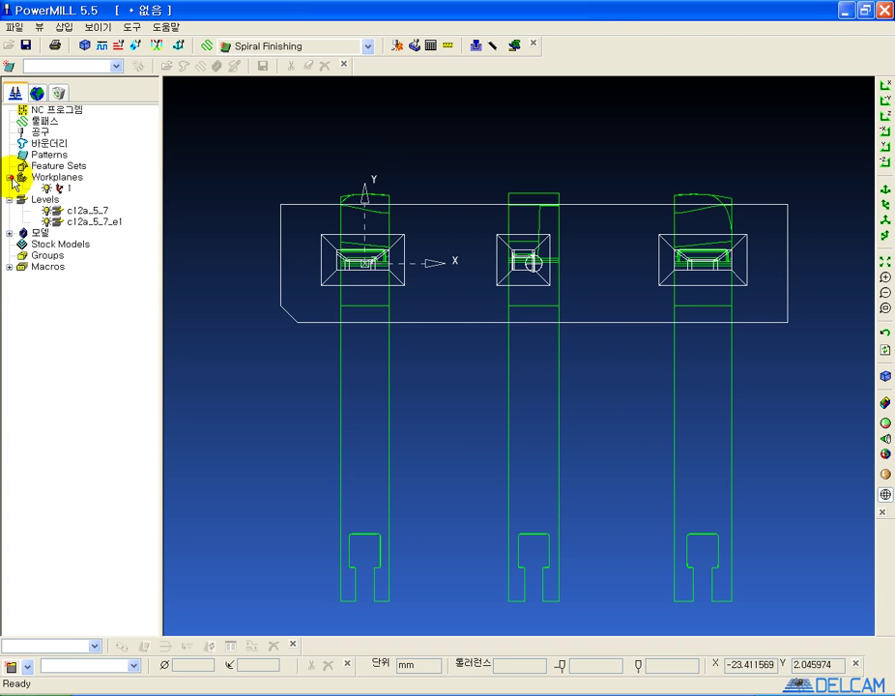
{"action": "right_click", "coordinate": [56, 181]}
{"action": "right_click", "coordinate": [56, 190]}
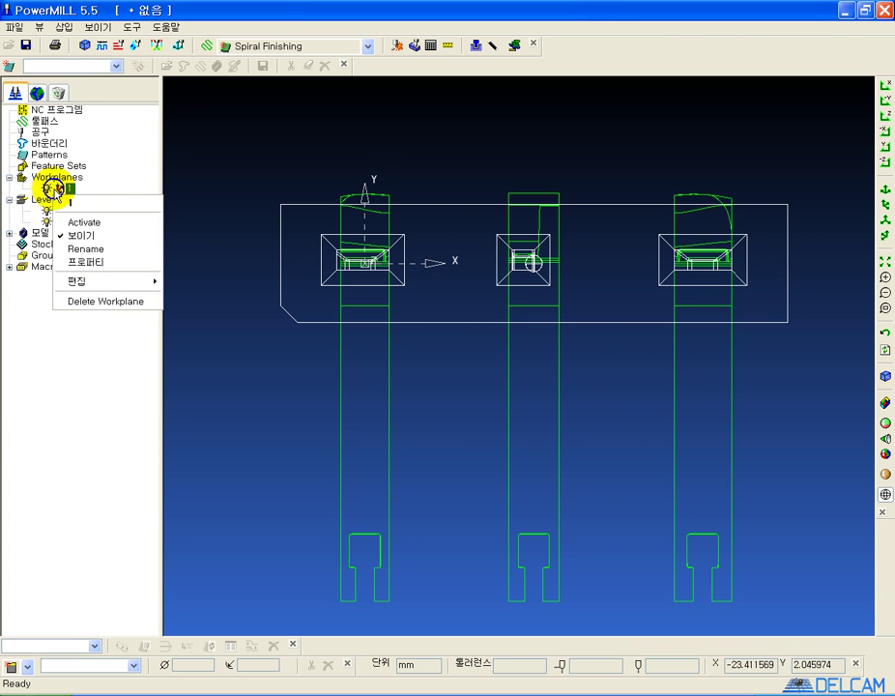
{"action": "left_click", "coordinate": [83, 224]}
- Orient the model to an oblique 3D view showing the block and its three electrode positions
{"action": "middle_click_drag", "start_coordinate": [247, 159], "coordinate": [825, 442], "text": "ctrl+shift"}
{"action": "middle_click_drag", "start_coordinate": [781, 416], "coordinate": [744, 467], "text": "shift"}
{"action": "middle_click_drag", "start_coordinate": [706, 467], "coordinate": [698, 422], "text": "shift"}
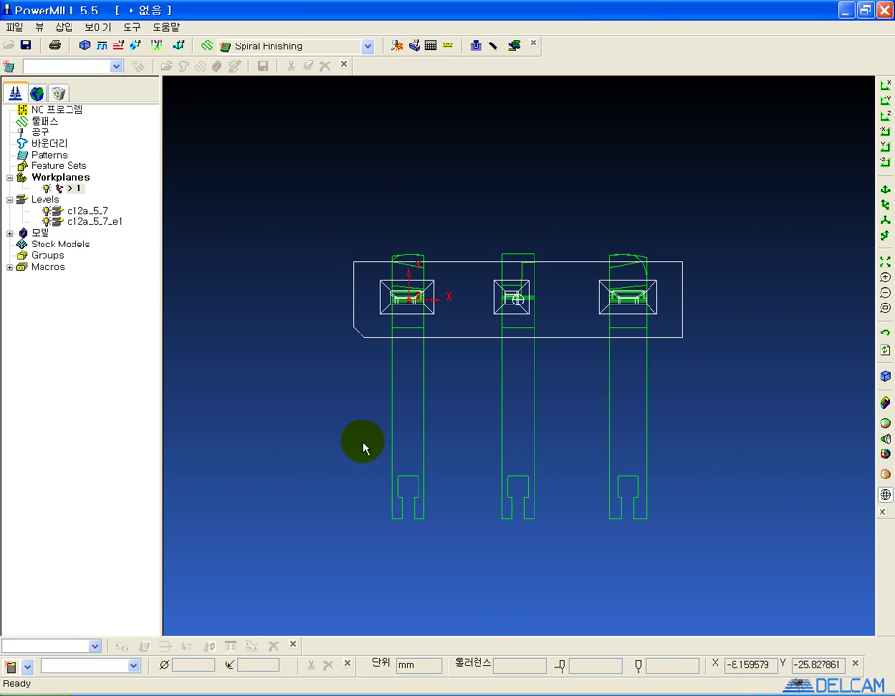
{"action": "middle_click_drag", "start_coordinate": [328, 253], "coordinate": [534, 314]}
{"action": "middle_click_drag", "start_coordinate": [367, 231], "coordinate": [653, 366], "text": "ctrl+shift"}
{"action": "scroll", "coordinate": [664, 415], "scroll_direction": "down", "scroll_amount": 2}
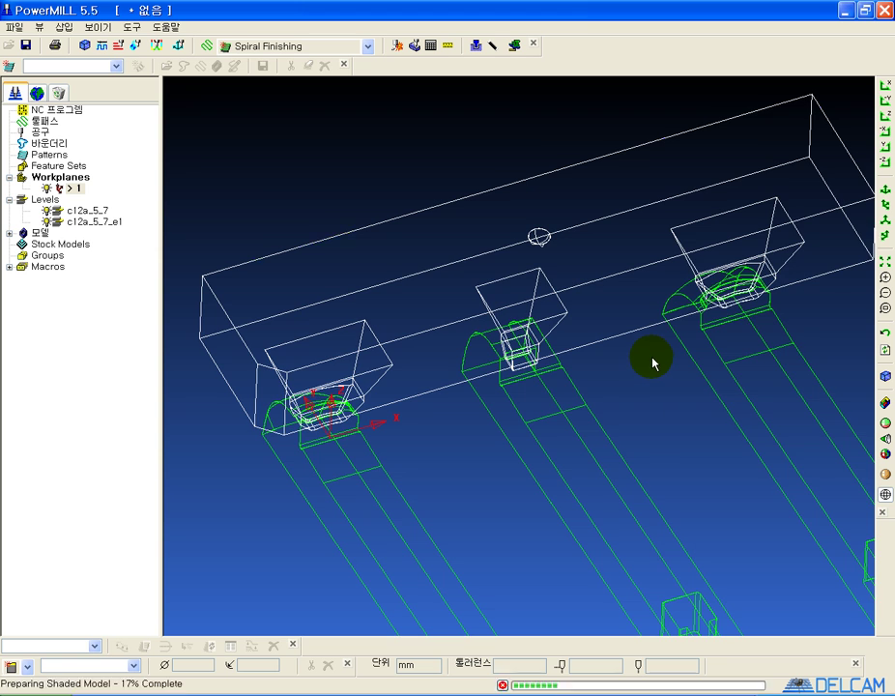
- Inspect the electrode model in shaded and wireframe display from slightly different angles
{"action": "key", "text": "F3"}
{"action": "mouse_move", "coordinate": [567, 384]}
{"action": "middle_mouse_down"}
{"action": "mouse_move", "coordinate": [559, 325]}
{"action": "mouse_move", "coordinate": [559, 365]}
{"action": "middle_mouse_up"}
{"action": "mouse_move", "coordinate": [547, 316]}
{"action": "middle_mouse_down"}
{"action": "mouse_move", "coordinate": [523, 286]}
{"action": "mouse_move", "coordinate": [523, 226]}
{"action": "mouse_move", "coordinate": [511, 216]}
{"action": "mouse_move", "coordinate": [524, 340]}
{"action": "middle_mouse_up"}
{"action": "key", "text": "F2"}
{"action": "key", "text": "F3"}
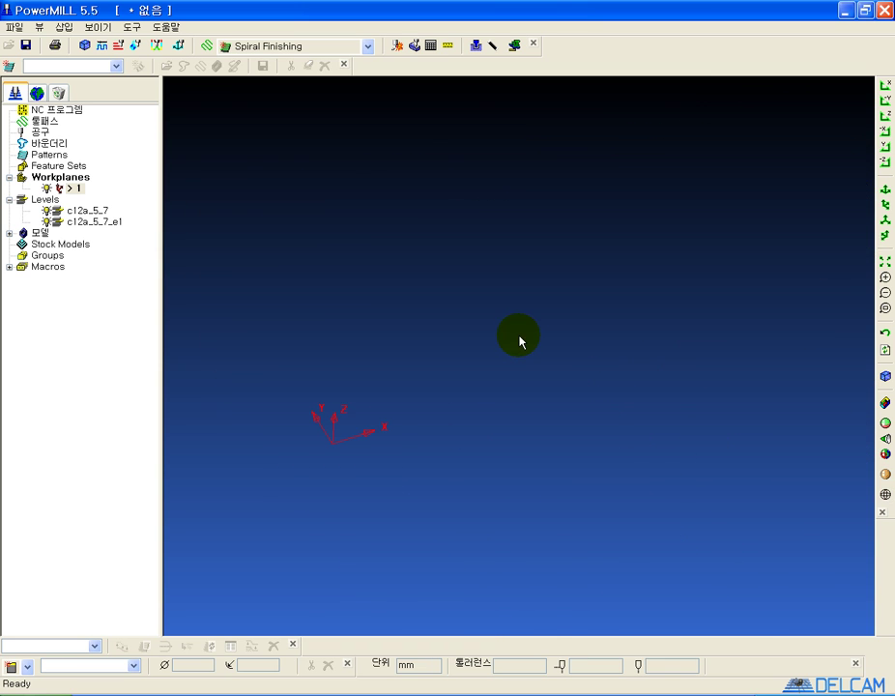
- Show the model in wireframe only, fit it in view, and load the current PowerMILL screen into Edm Location-PM
{"action": "key", "text": "F2"}
{"action": "mouse_move", "coordinate": [614, 398]}
{"action": "middle_mouse_down", "text": "shift"}
{"action": "mouse_move", "coordinate": [576, 374]}
{"action": "mouse_move", "coordinate": [598, 395]}
{"action": "middle_mouse_up", "text": "shift"}
{"action": "scroll", "coordinate": [575, 376], "scroll_direction": "down", "scroll_amount": 3}
{"action": "key", "text": "alt+Tab"}
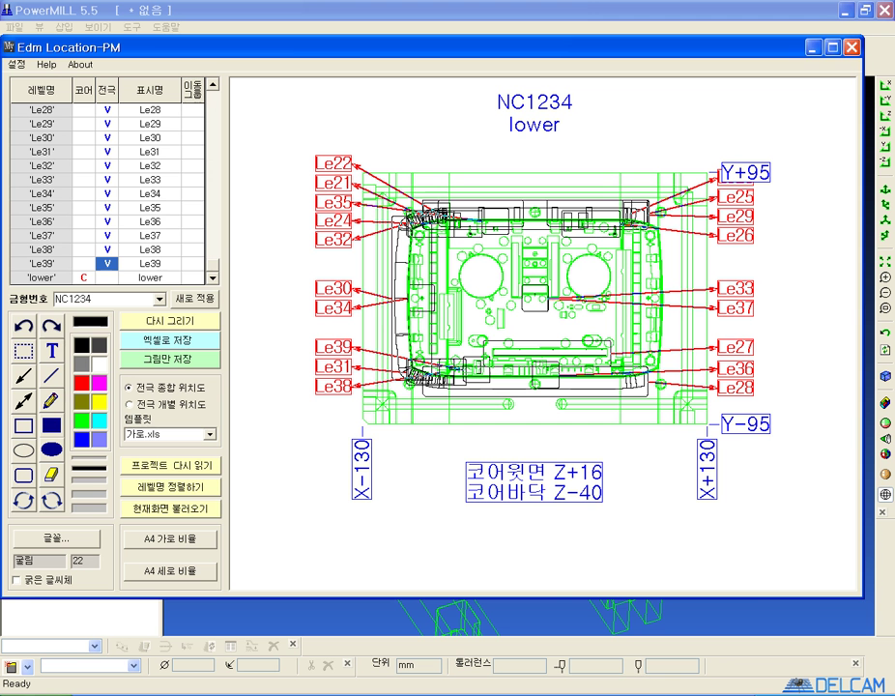
{"action": "left_click", "coordinate": [169, 508]}
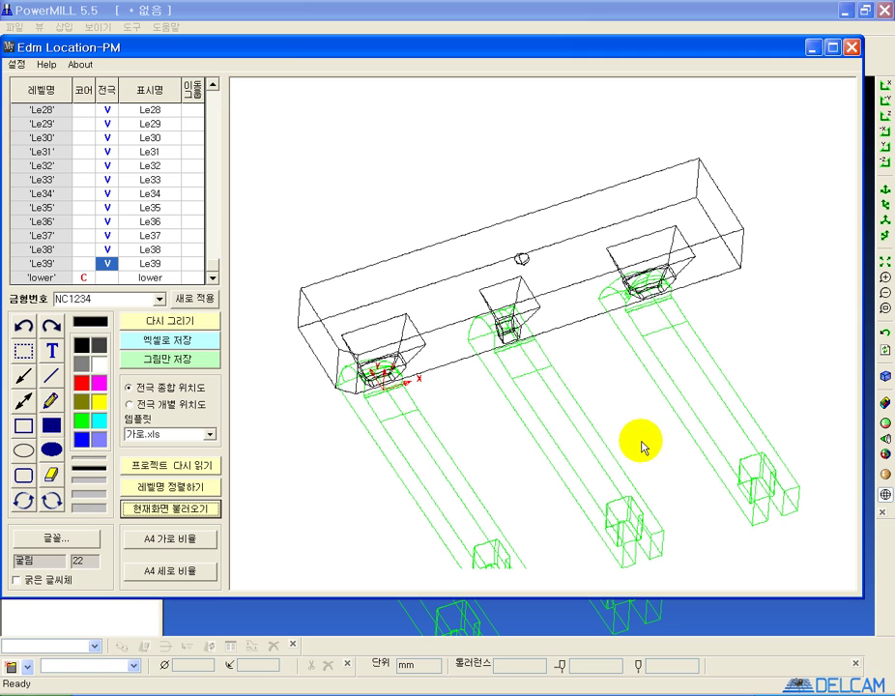
- Draw a small black filled circle on the long core part below the workplane origin, testing undo and redo on it
{"action": "left_click", "coordinate": [50, 451]}
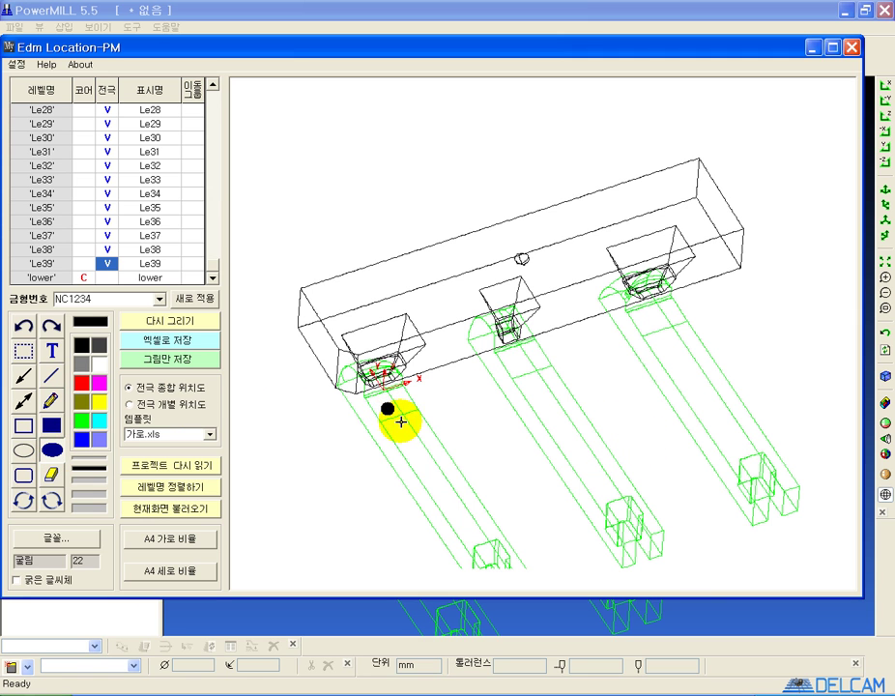
{"action": "left_click", "coordinate": [25, 327]}
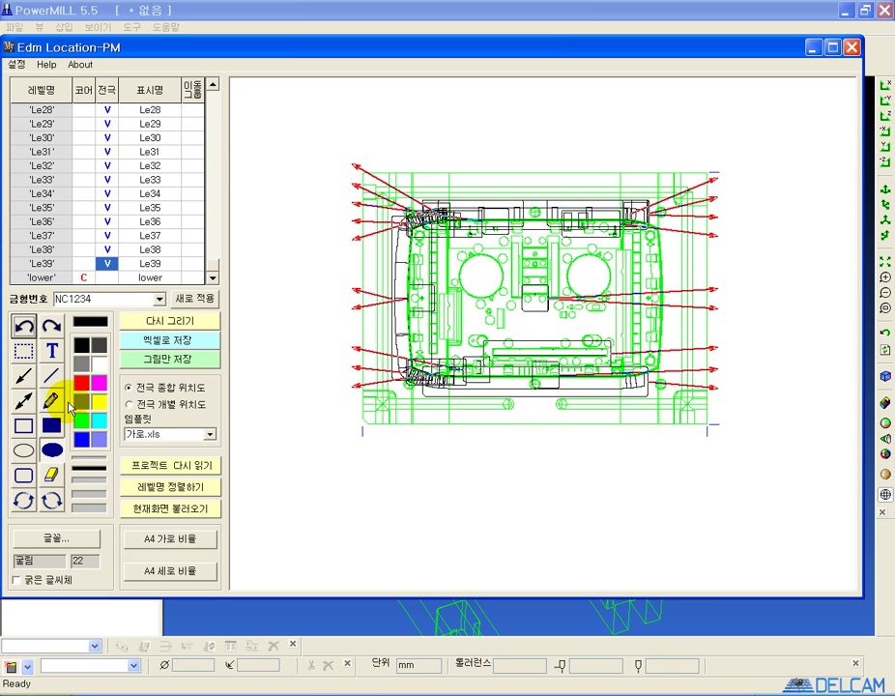
{"action": "left_click", "coordinate": [51, 327]}
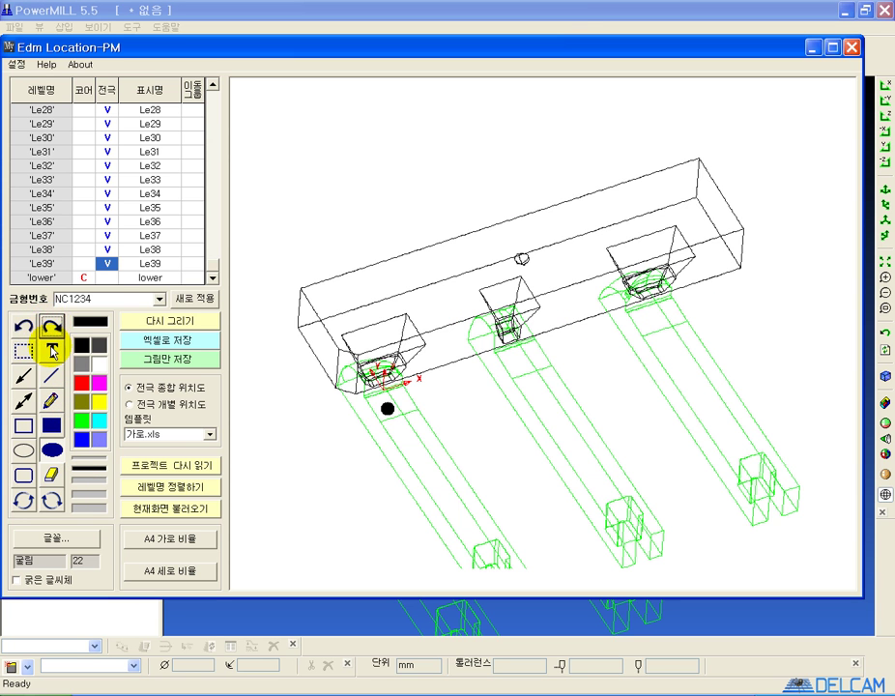
- Cover the black dot with a blue filled circle and draw a blue arrow from it outwards to the lower left
{"action": "left_click", "coordinate": [80, 442]}
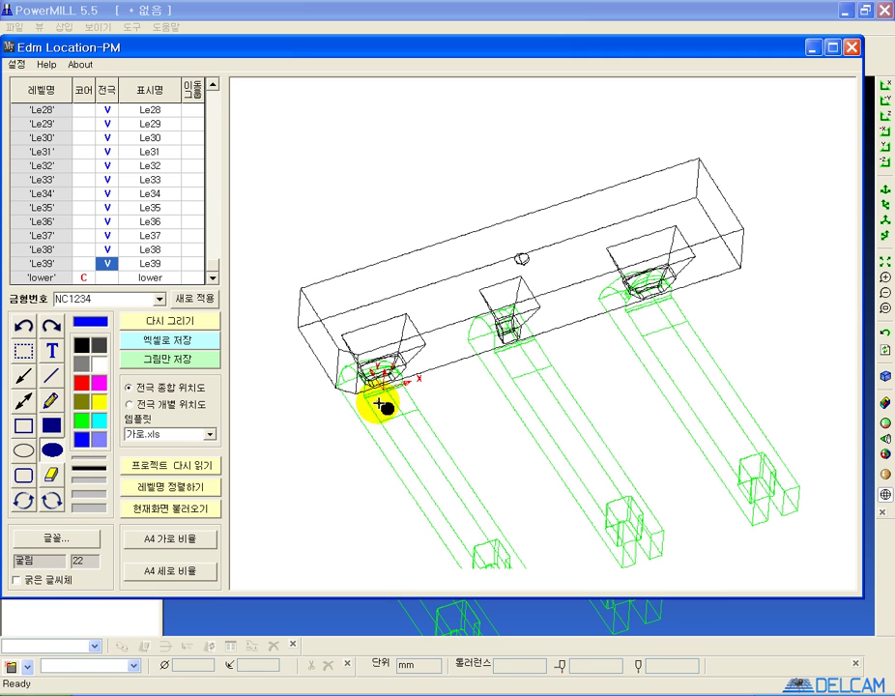
{"action": "left_click", "coordinate": [24, 379]}
{"action": "left_click_drag", "start_coordinate": [382, 409], "coordinate": [317, 445]}
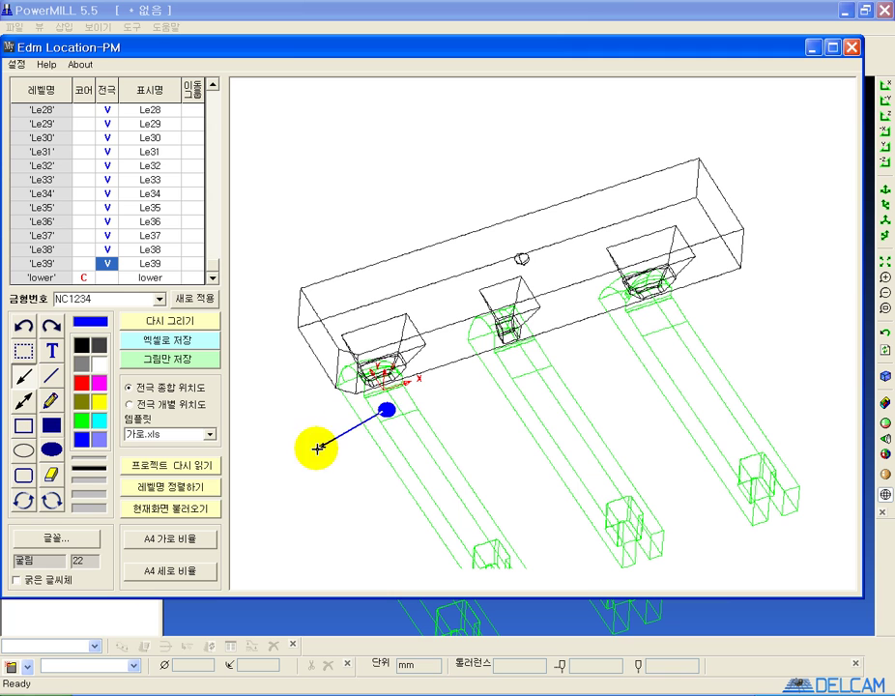
- Add the text "Z0면" at the arrow's tip and shift it slightly into place
{"action": "left_click", "coordinate": [55, 352]}
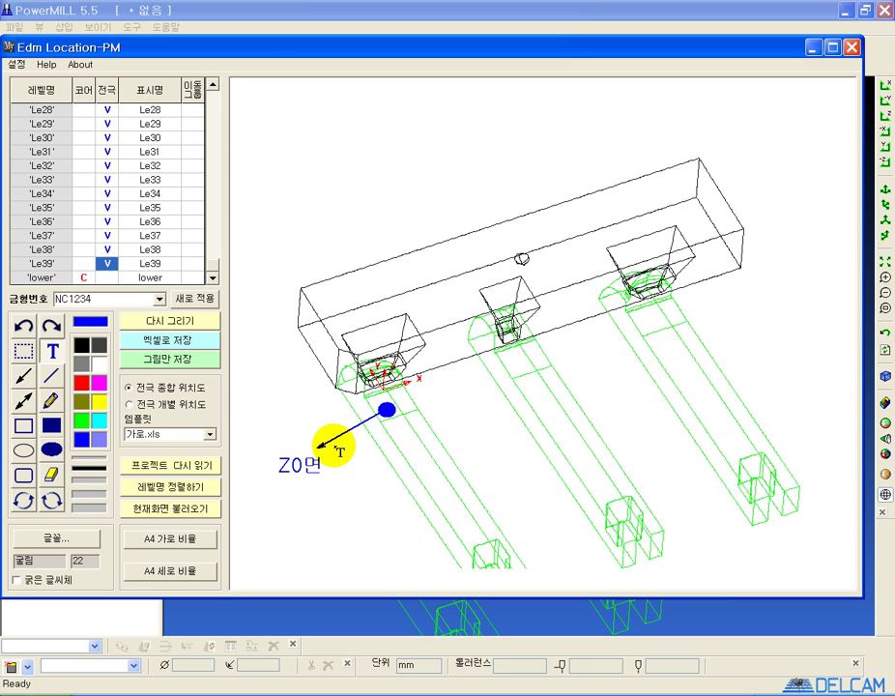
{"action": "left_click", "coordinate": [24, 351]}
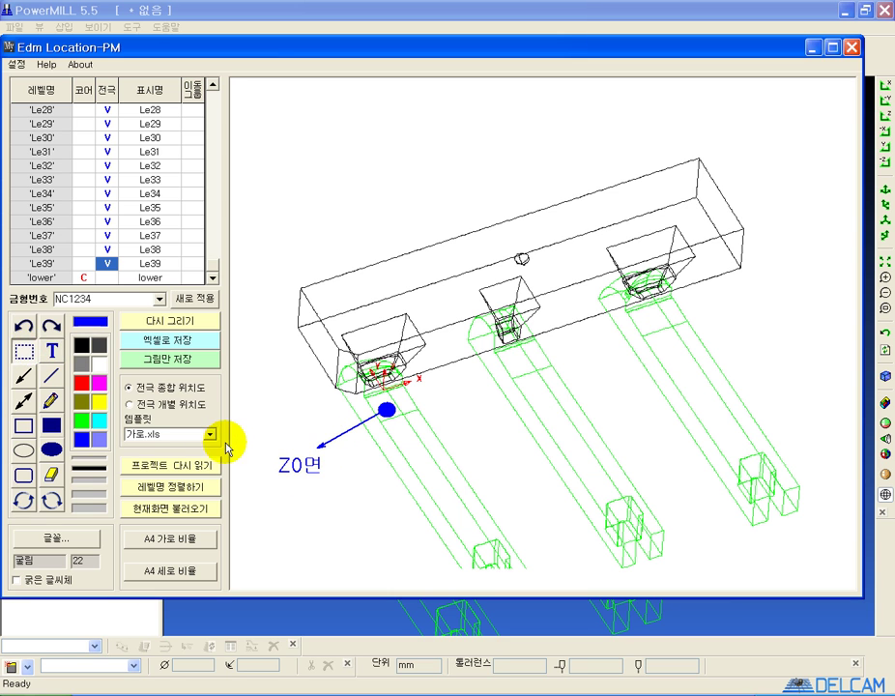
{"action": "left_click_drag", "start_coordinate": [287, 471], "coordinate": [312, 476]}
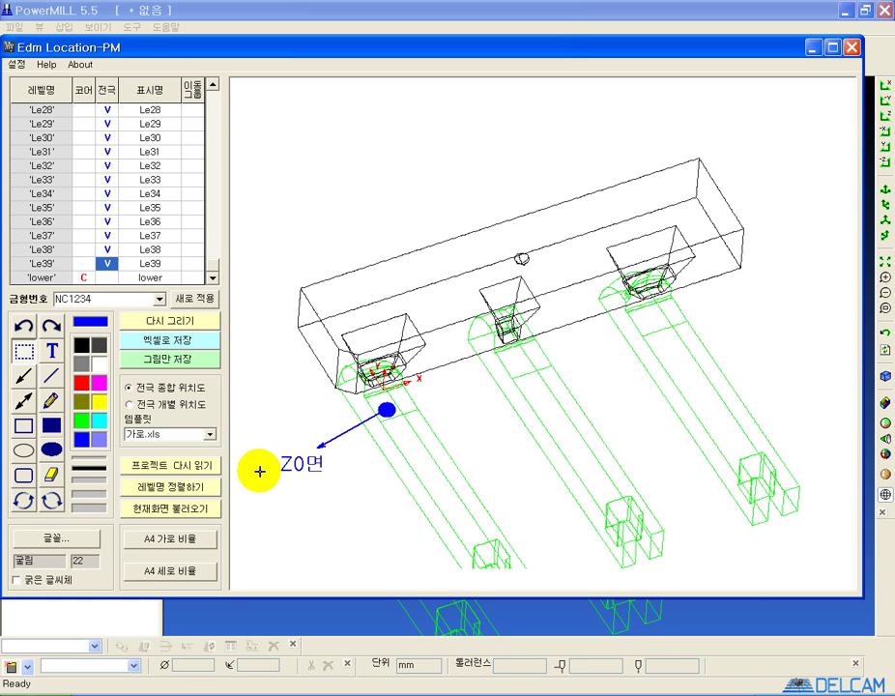
- Widen the explorer pane beside the PowerMILL model view and return to Edm Location-PM
{"action": "left_click", "coordinate": [392, 619]}
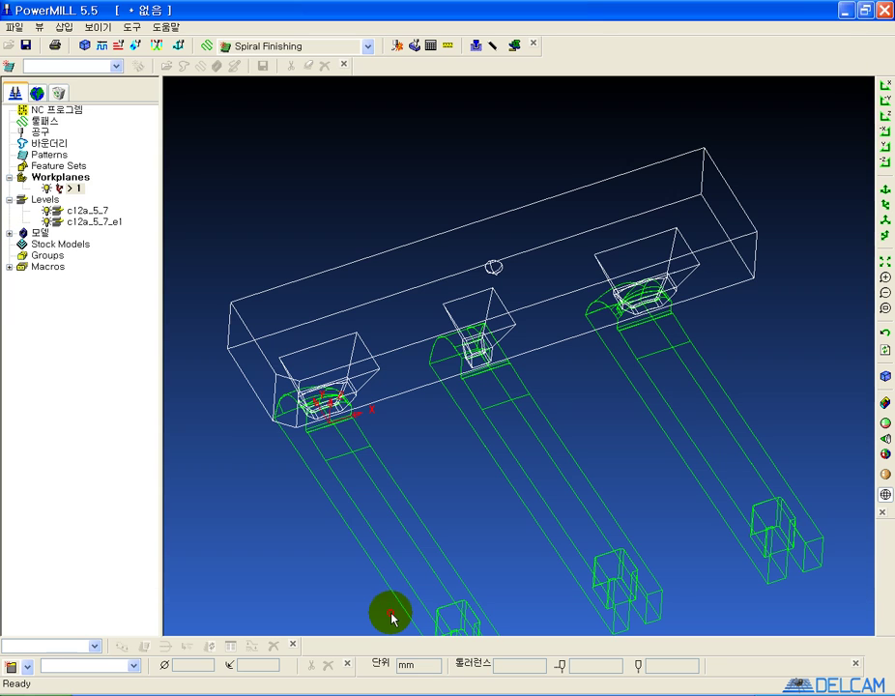
{"action": "left_click_drag", "start_coordinate": [164, 441], "coordinate": [272, 446]}
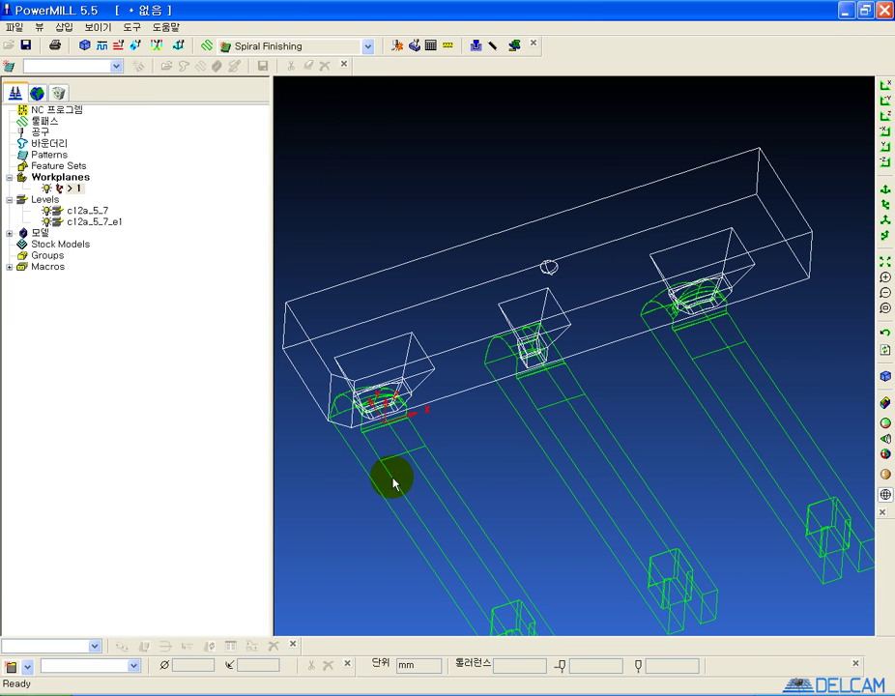
{"action": "left_click", "coordinate": [637, 694]}
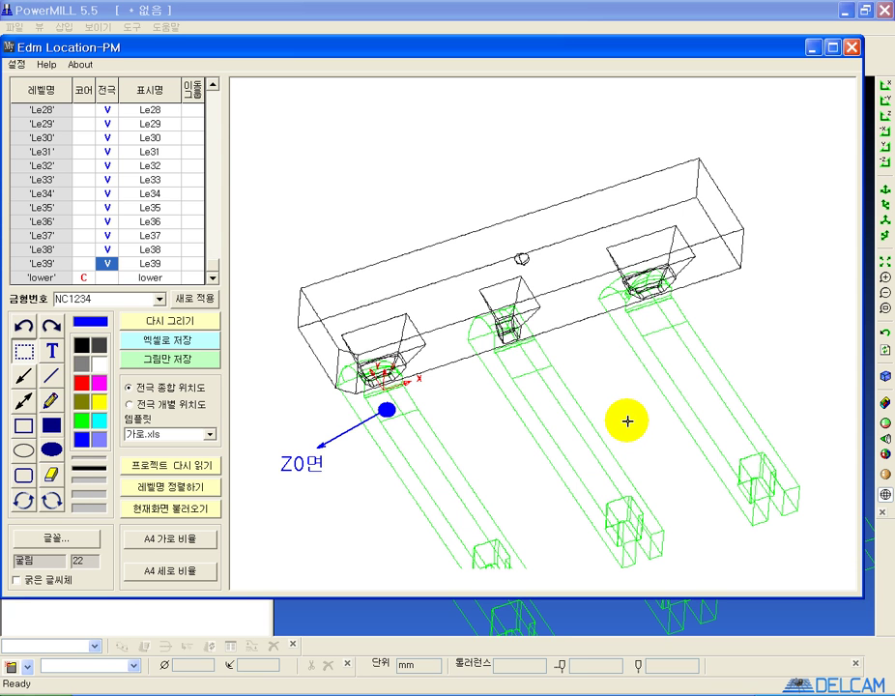
- Switch to Windows Commander, open the template 가로.xls in Excel and view its layout on sheet 1
{"action": "left_click", "coordinate": [308, 694]}
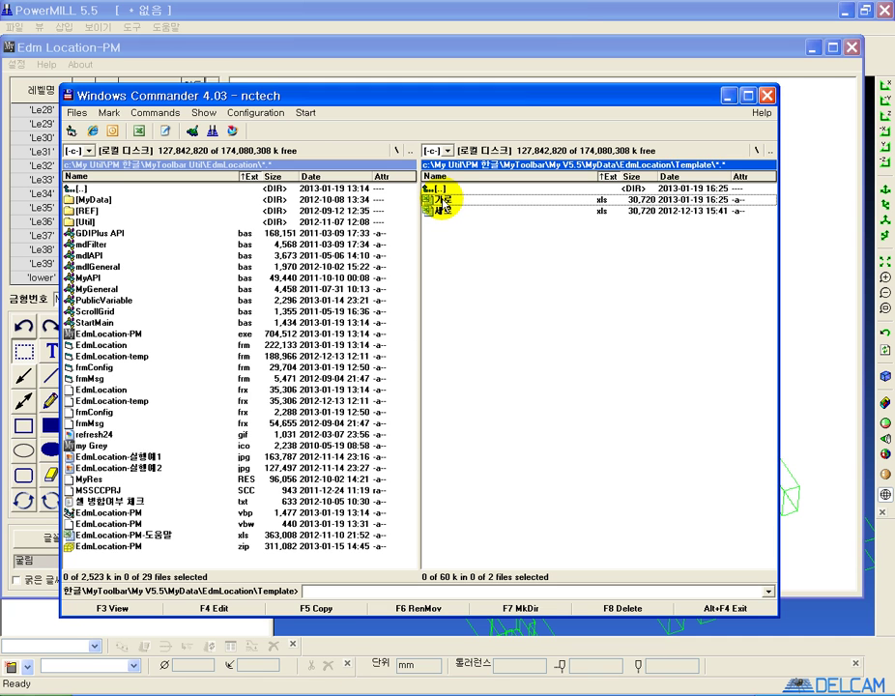
{"action": "double_click", "coordinate": [441, 201]}
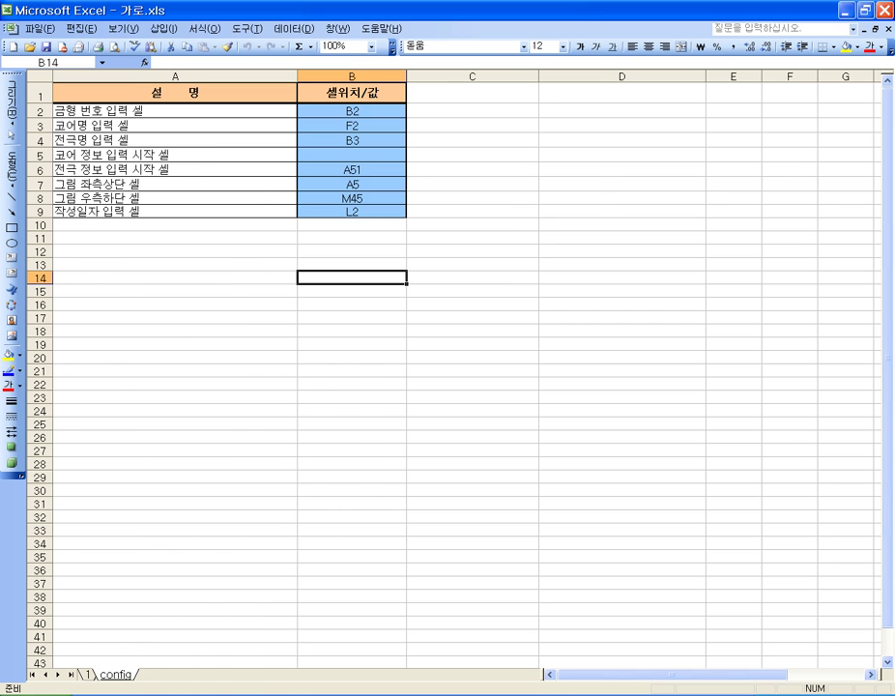
{"action": "left_click", "coordinate": [314, 695]}
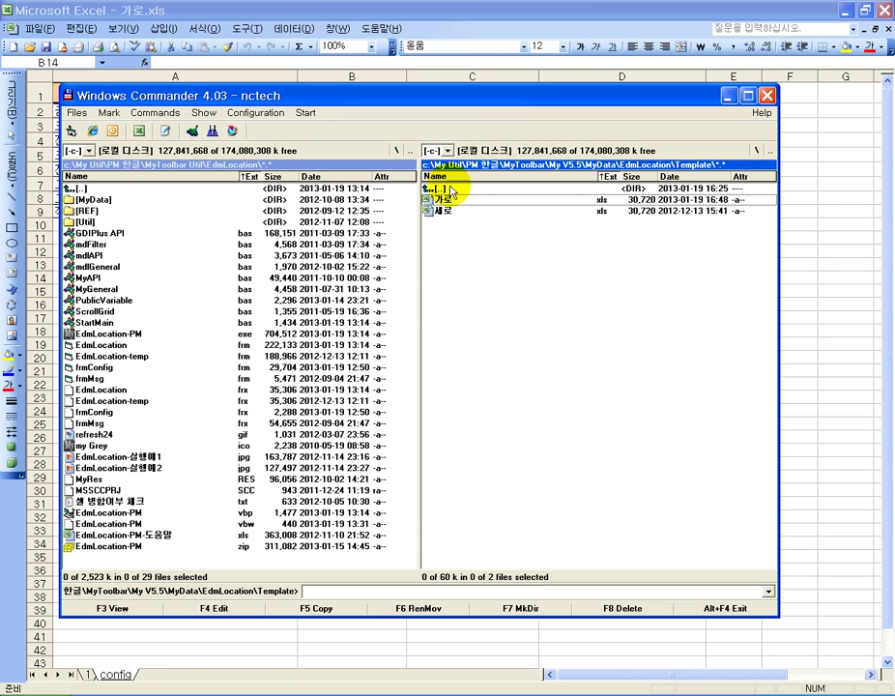
{"action": "left_click", "coordinate": [459, 10]}
{"action": "left_click", "coordinate": [87, 679]}
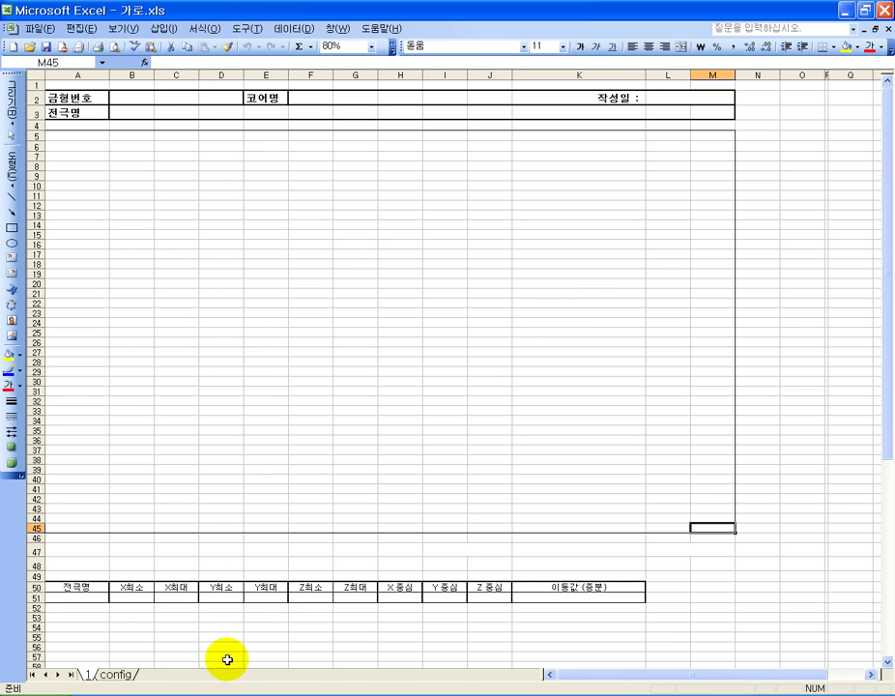
- Open the template 세로.xls from Windows Commander to view its layout, and exit Excel
{"action": "key", "text": "alt+Tab"}
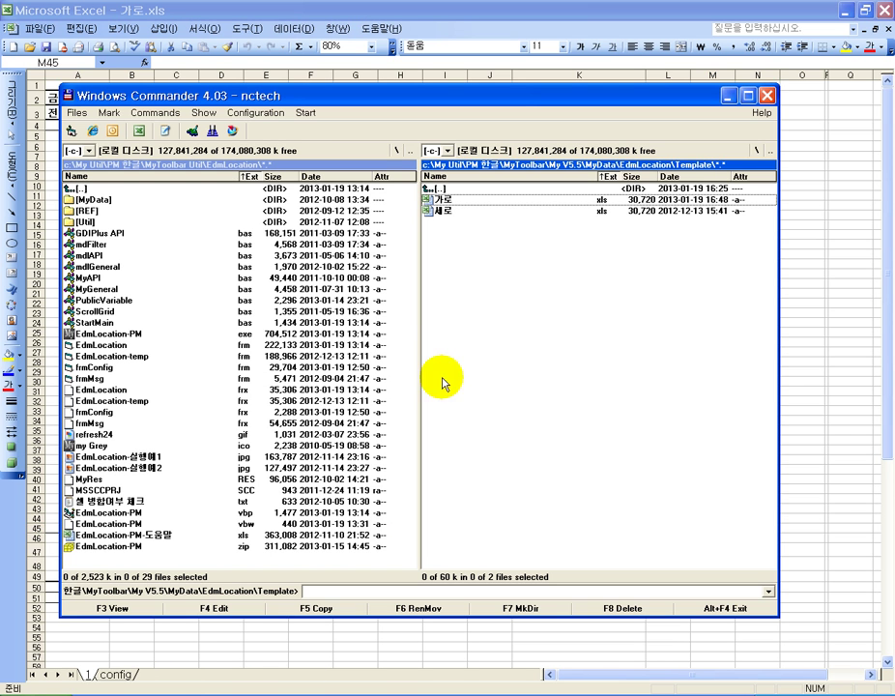
{"action": "double_click", "coordinate": [444, 204]}
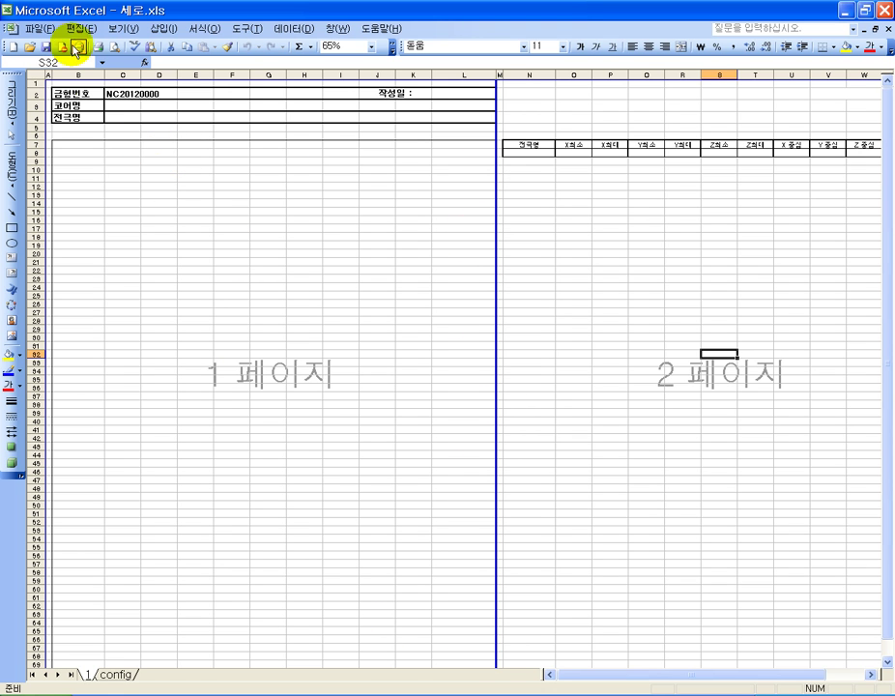
{"action": "left_click", "coordinate": [39, 28]}
{"action": "left_click", "coordinate": [66, 144]}
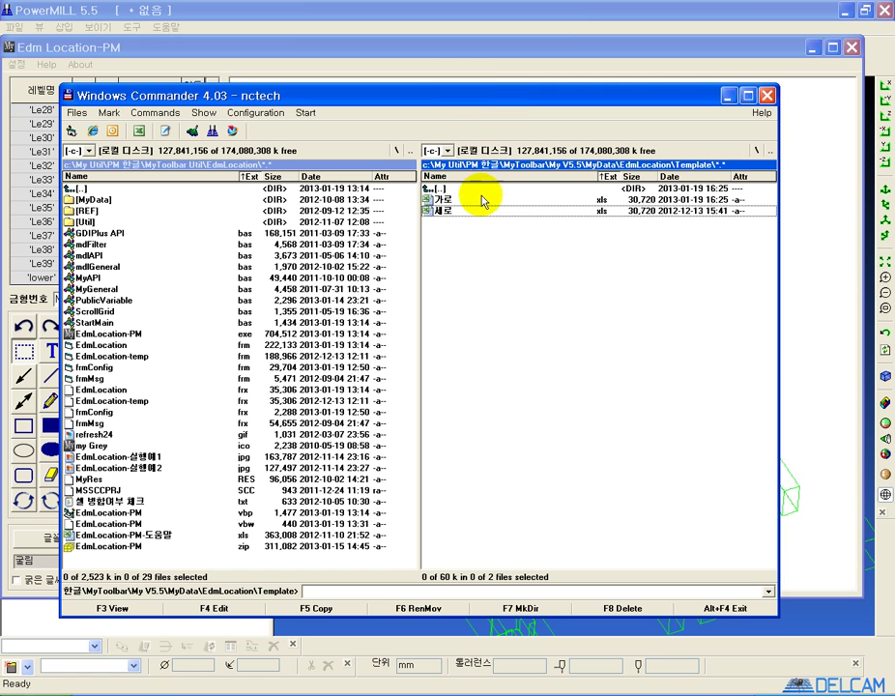
- Reopen 가로.xls and compare the form layout on sheet 1 with the config sheet
{"action": "left_click", "coordinate": [434, 198]}
{"action": "double_click", "coordinate": [435, 198]}
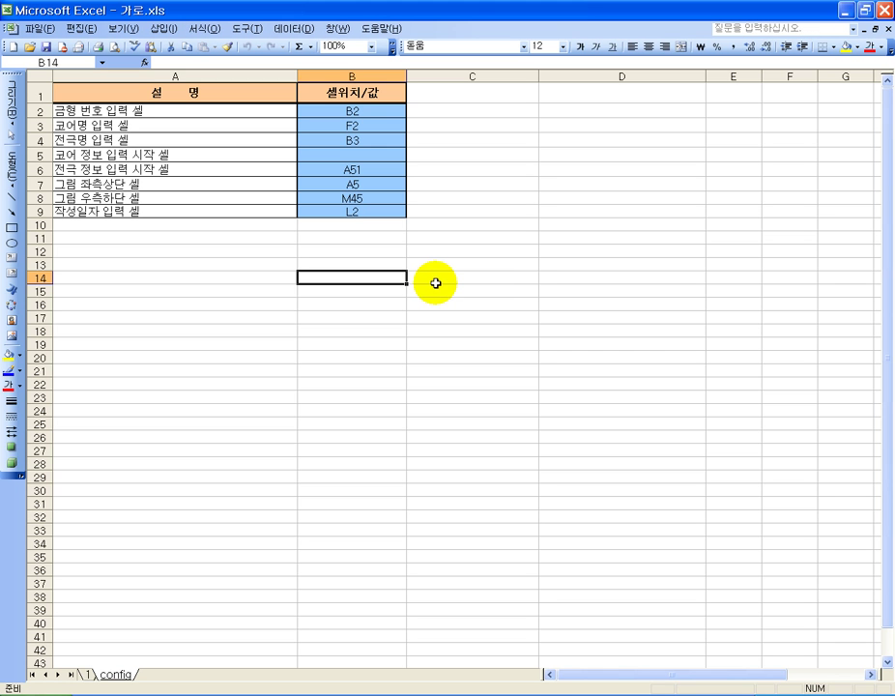
{"action": "left_click", "coordinate": [208, 451]}
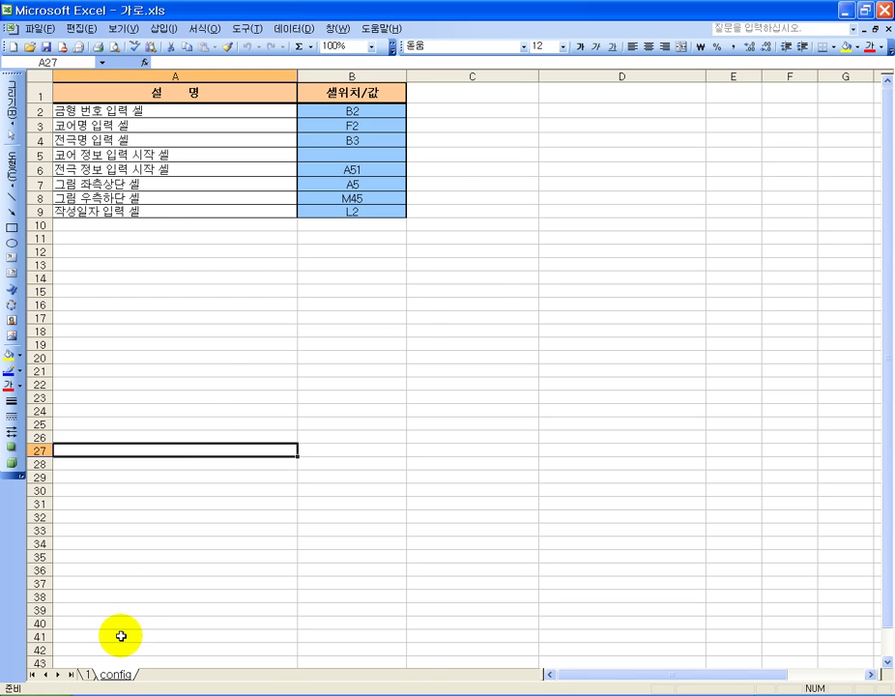
{"action": "left_click", "coordinate": [88, 675]}
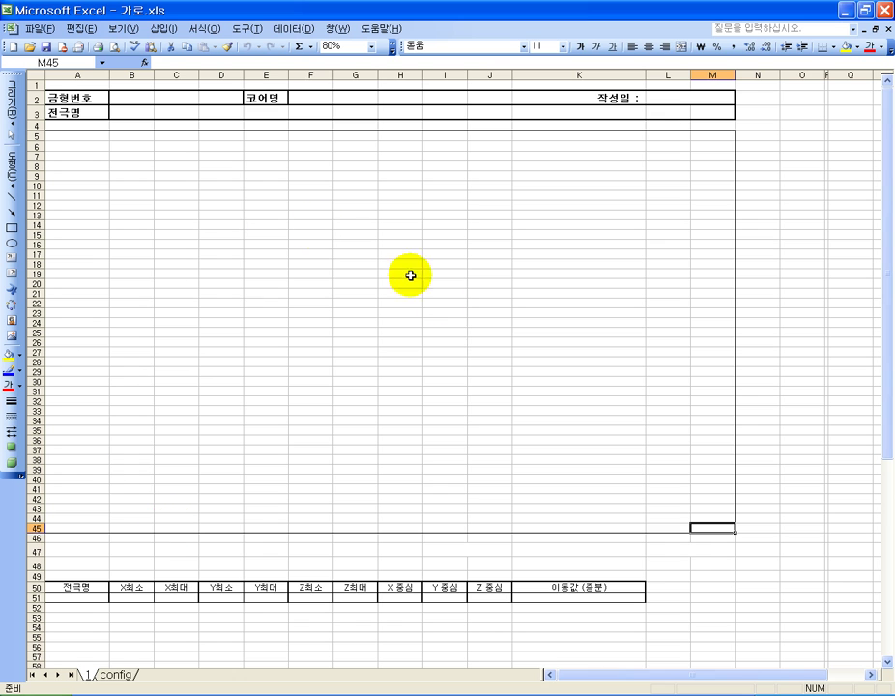
{"action": "left_click", "coordinate": [117, 675]}
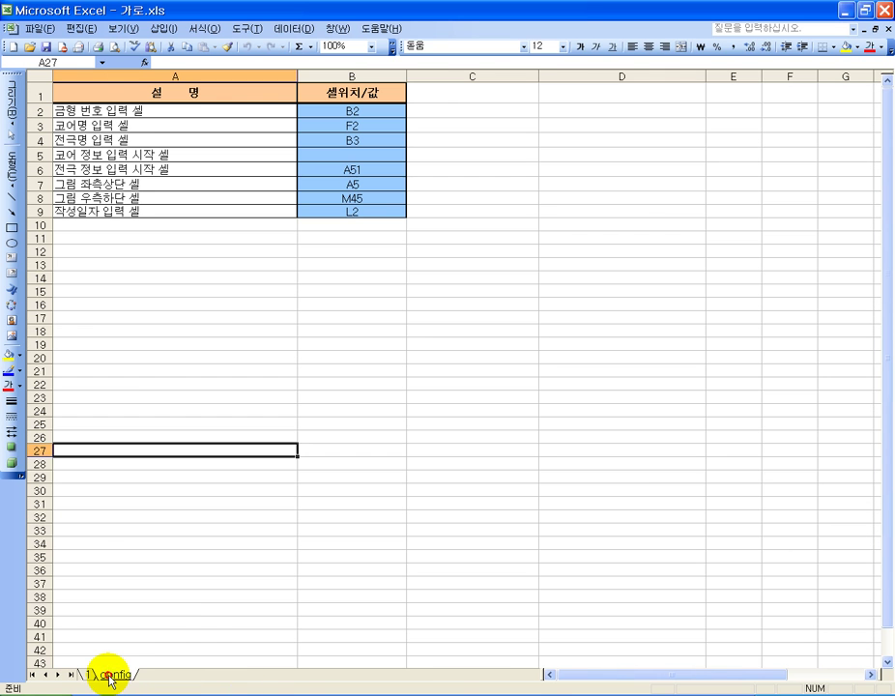
- Review the cell position settings in B2:B9 on the config sheet by highlighting them
{"action": "left_click", "coordinate": [193, 625]}
{"action": "left_click_drag", "start_coordinate": [362, 112], "coordinate": [350, 211]}
{"action": "left_click", "coordinate": [369, 303]}
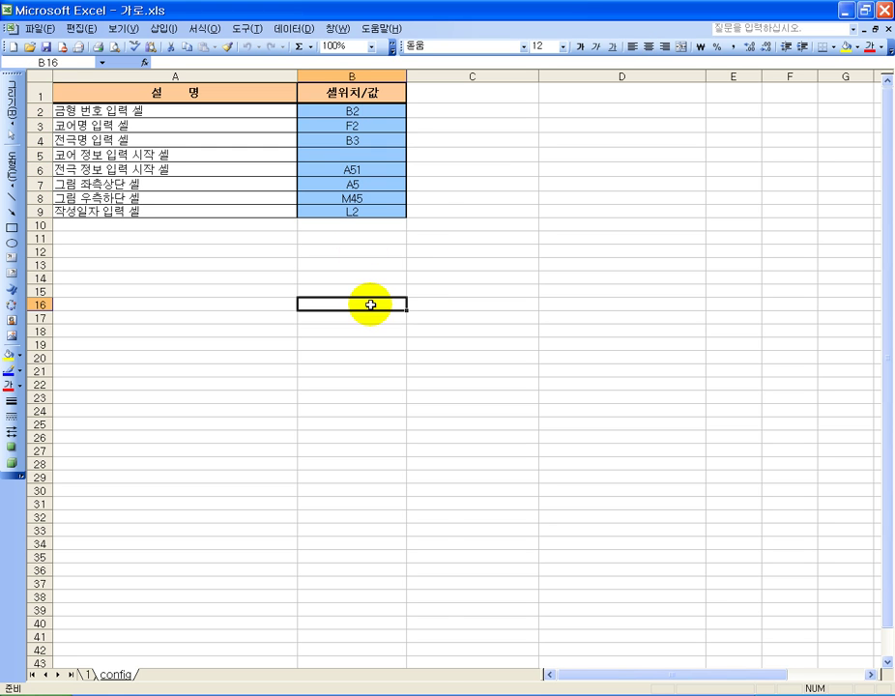
{"action": "left_click_drag", "start_coordinate": [366, 191], "coordinate": [385, 169]}
{"action": "left_click", "coordinate": [372, 266]}
{"action": "left_click_drag", "start_coordinate": [384, 156], "coordinate": [384, 113]}
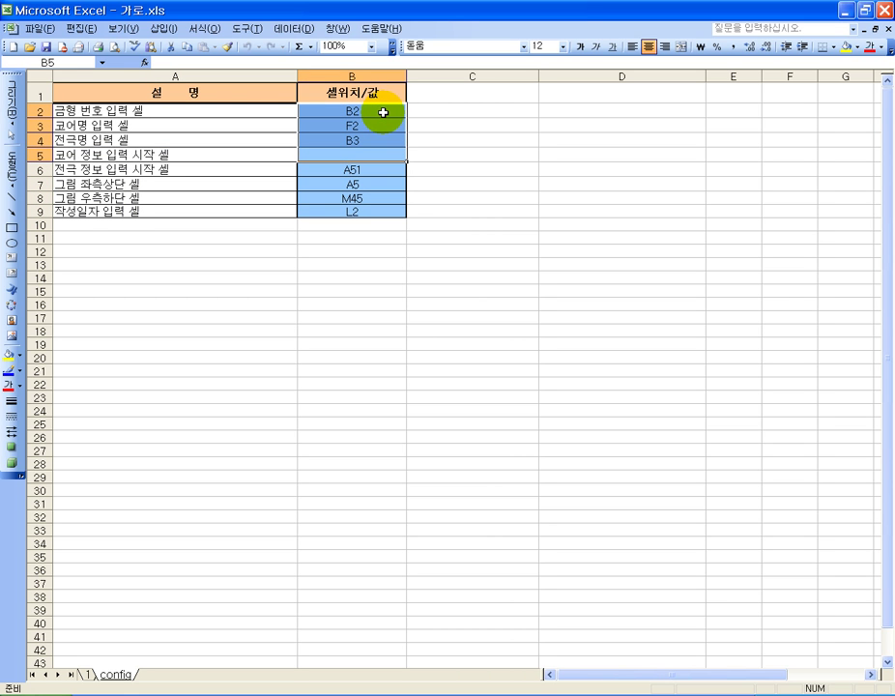
- Check sheet 1 against the config sheet again, highlight cells B2:B9, and exit Excel
{"action": "left_click", "coordinate": [88, 673]}
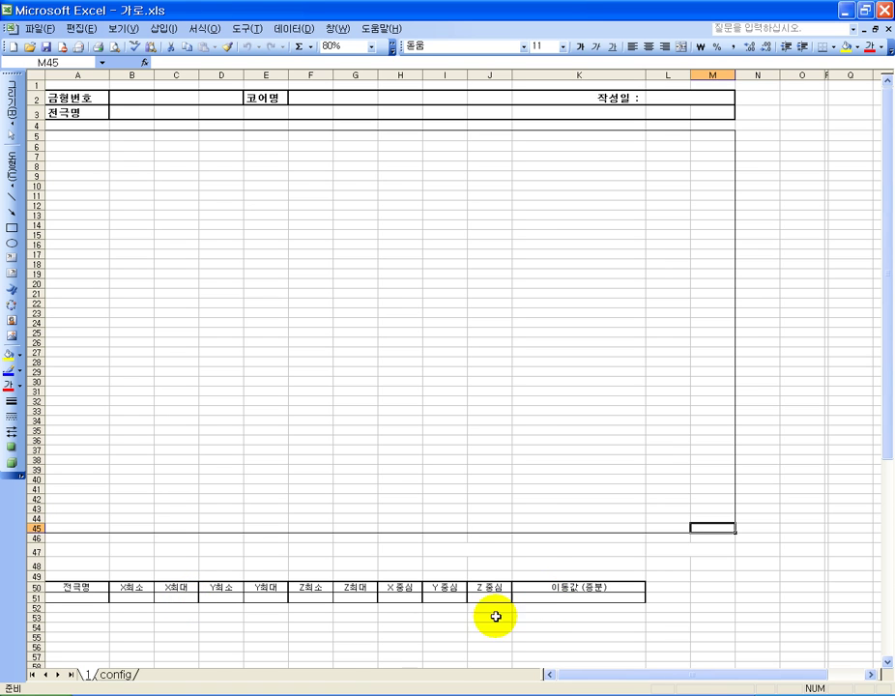
{"action": "left_click", "coordinate": [121, 674]}
{"action": "left_click", "coordinate": [247, 537]}
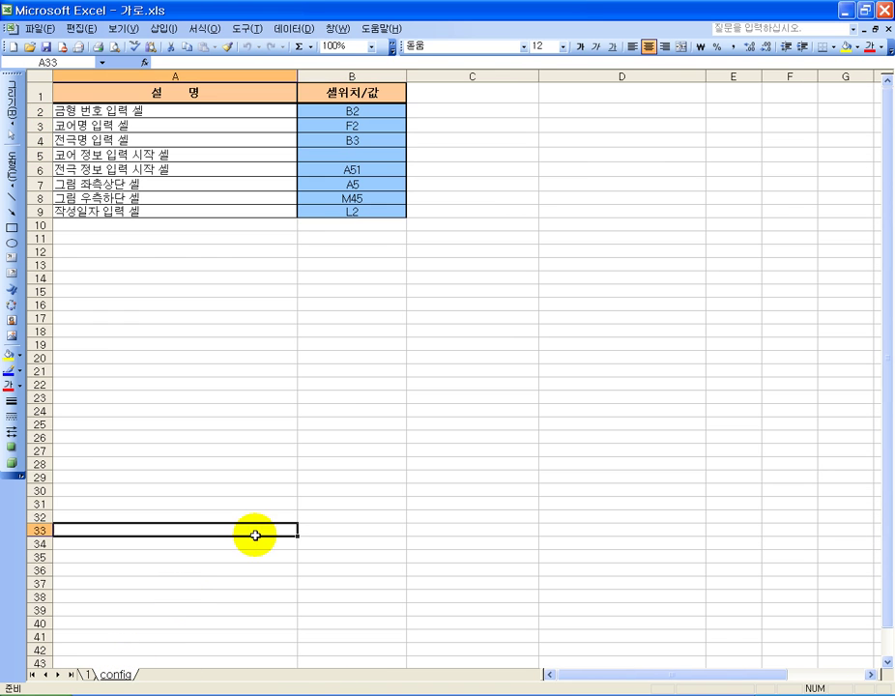
{"action": "left_click_drag", "start_coordinate": [354, 113], "coordinate": [353, 211]}
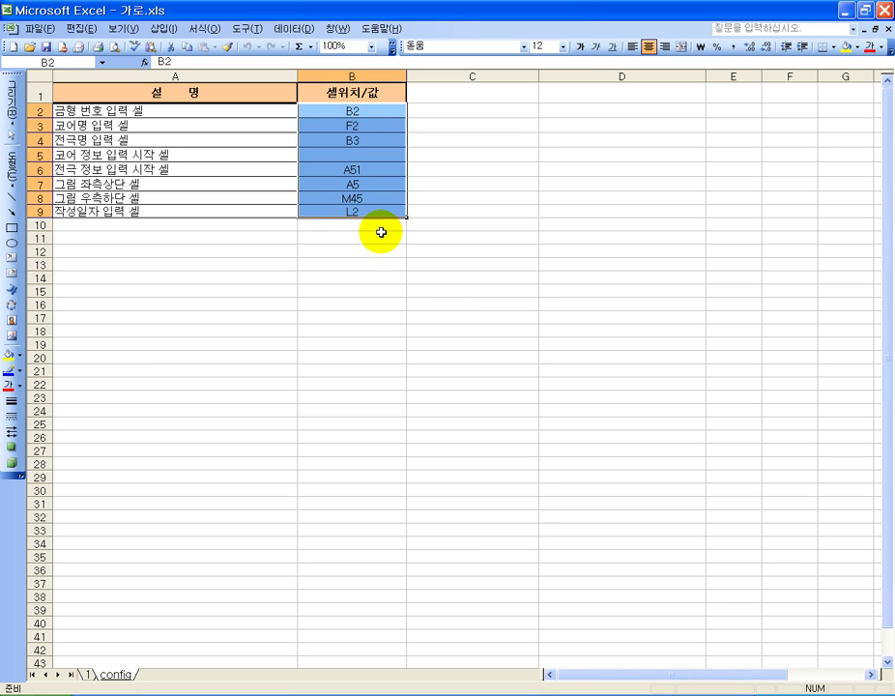
{"action": "left_click", "coordinate": [39, 28]}
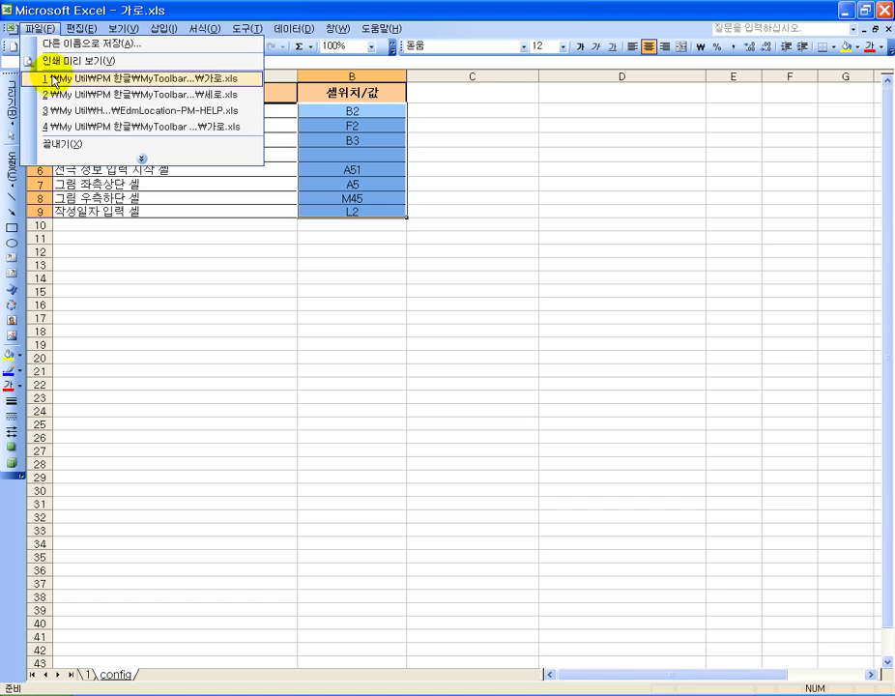
{"action": "left_click", "coordinate": [66, 147]}
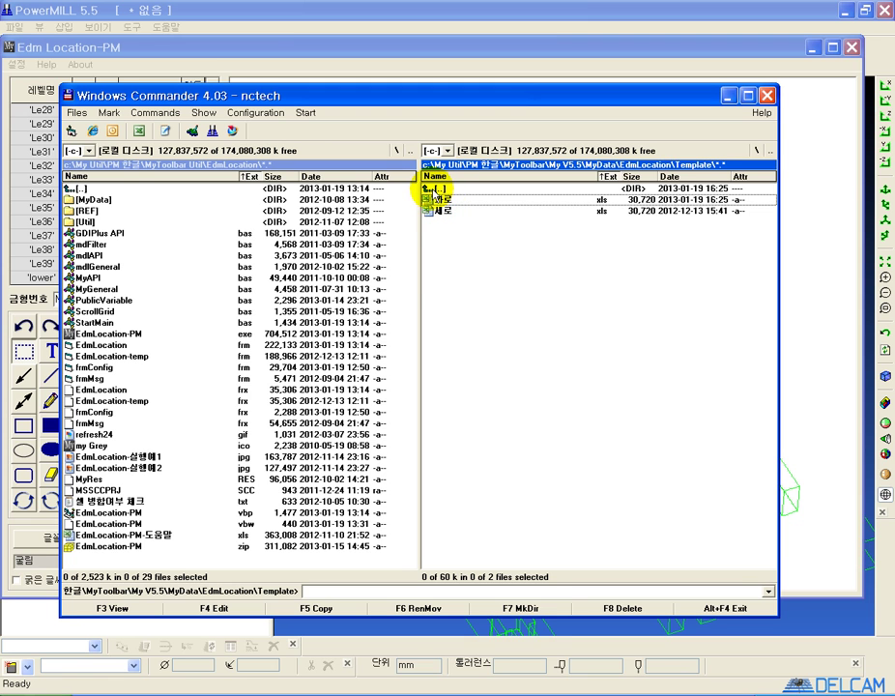
- Browse up from the Template folder to the My V5.5 folder in Windows Commander
{"action": "double_click", "coordinate": [429, 189]}
{"action": "double_click", "coordinate": [433, 189]}
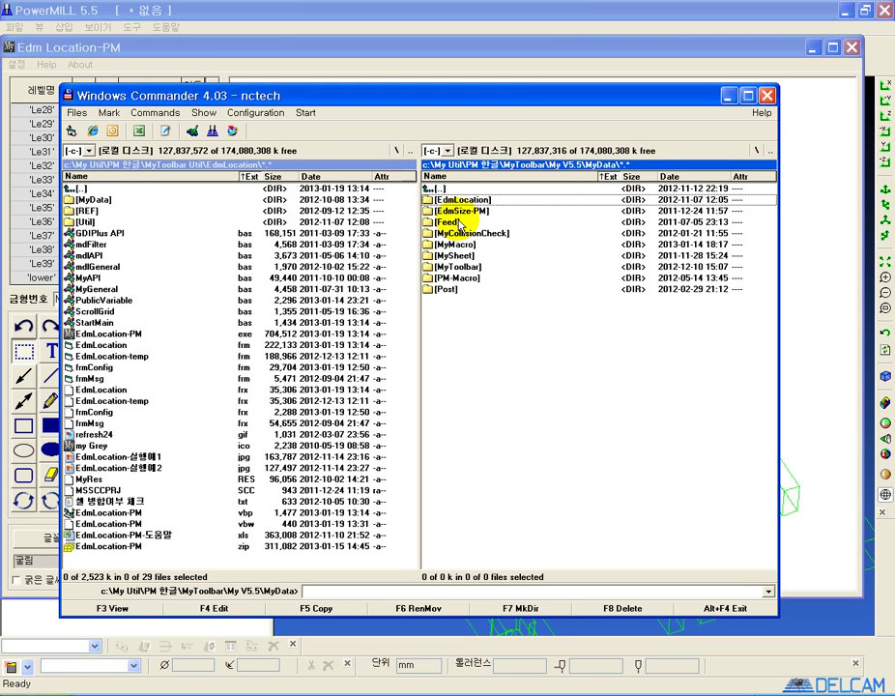
{"action": "double_click", "coordinate": [435, 189]}
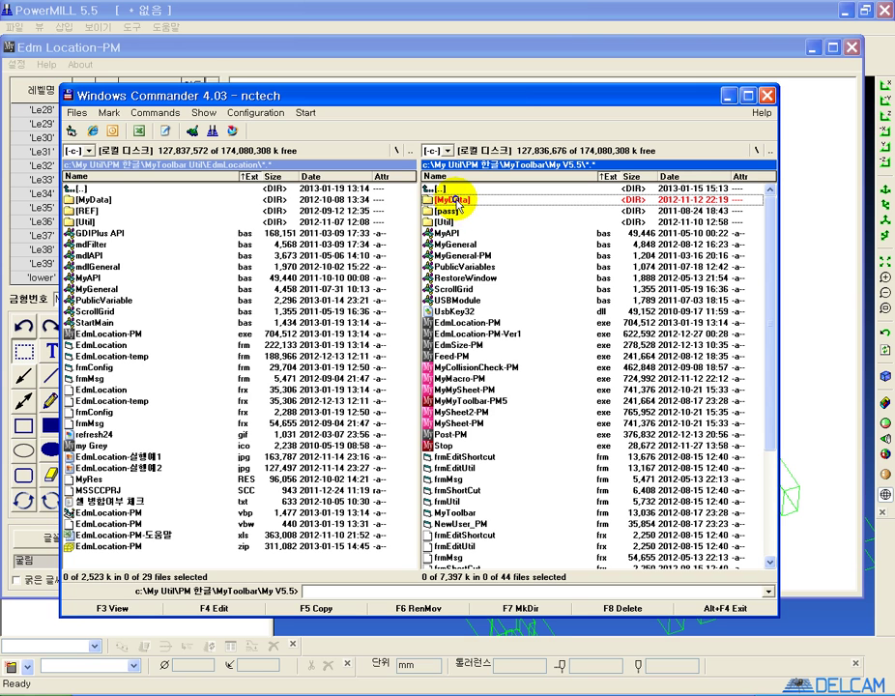
- Return through MyData and EdmLocation to the Template folder and mark both 가로.xls and 세로.xls
{"action": "double_click", "coordinate": [457, 200]}
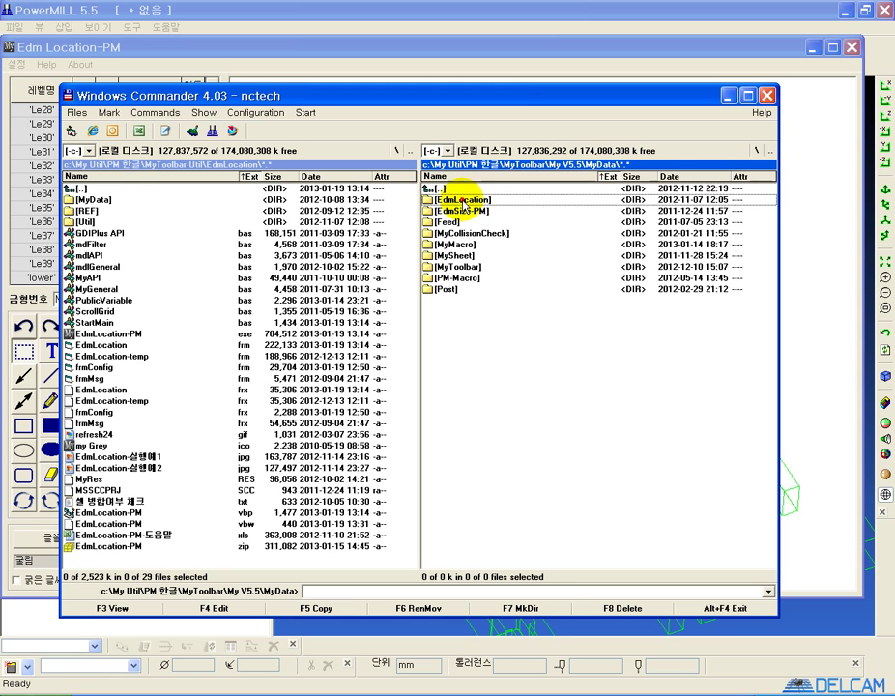
{"action": "double_click", "coordinate": [462, 200]}
{"action": "double_click", "coordinate": [455, 200]}
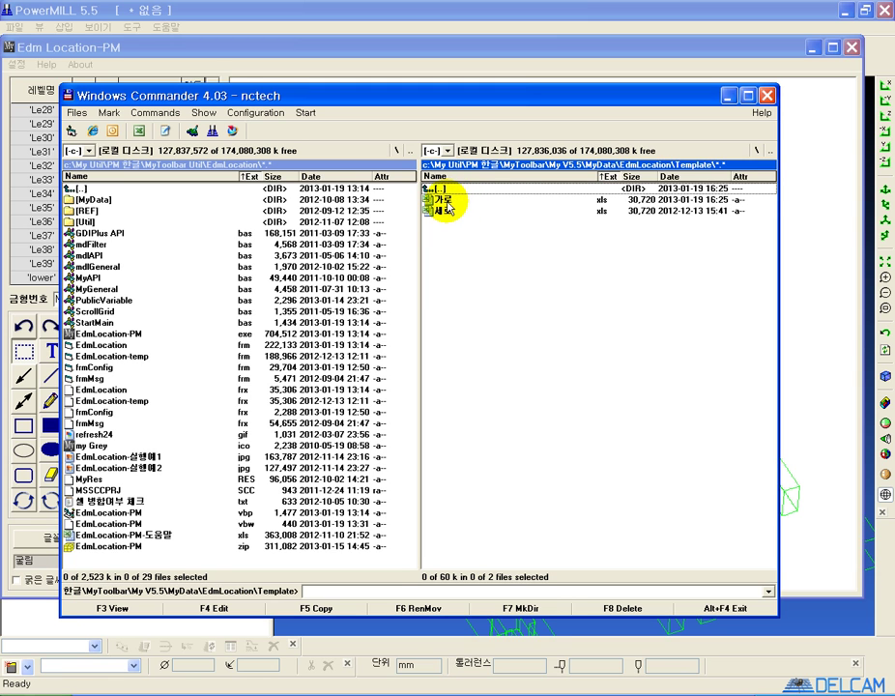
{"action": "right_click", "coordinate": [445, 198]}
{"action": "right_click", "coordinate": [448, 210]}
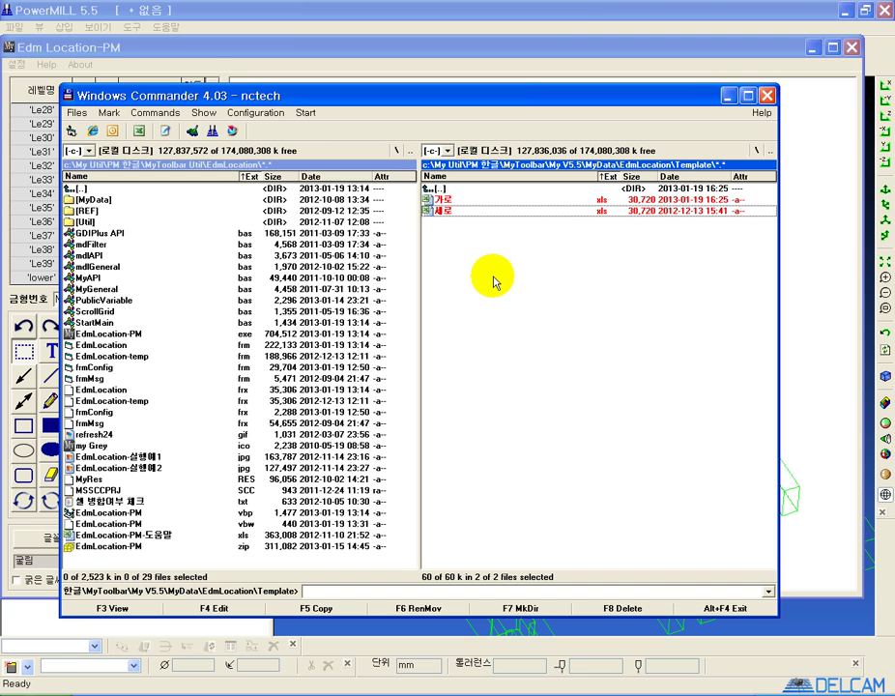